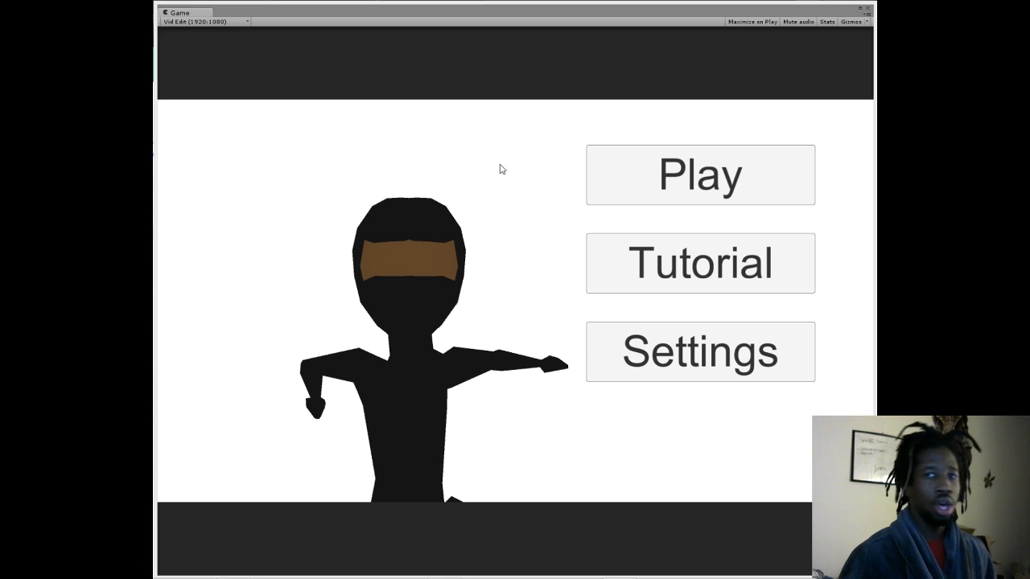
- Open the Sit Ninja thumb PSD from SEFD - 2015 > SEFD Personal > Sit Ninja - Game Dev on drive Savior (D:), declining the library import
mouse_move(304, 573)
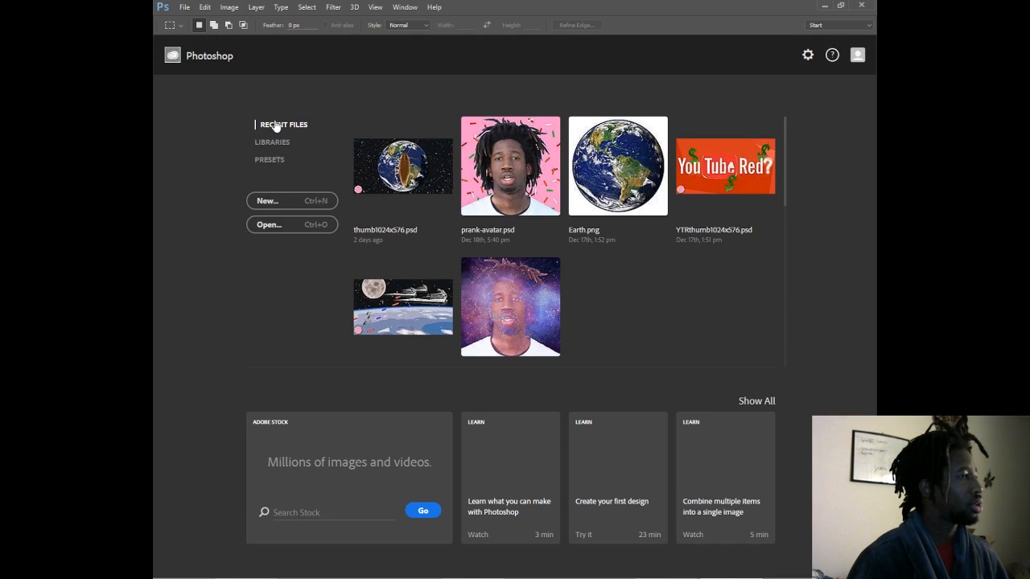
left_click(185, 6)
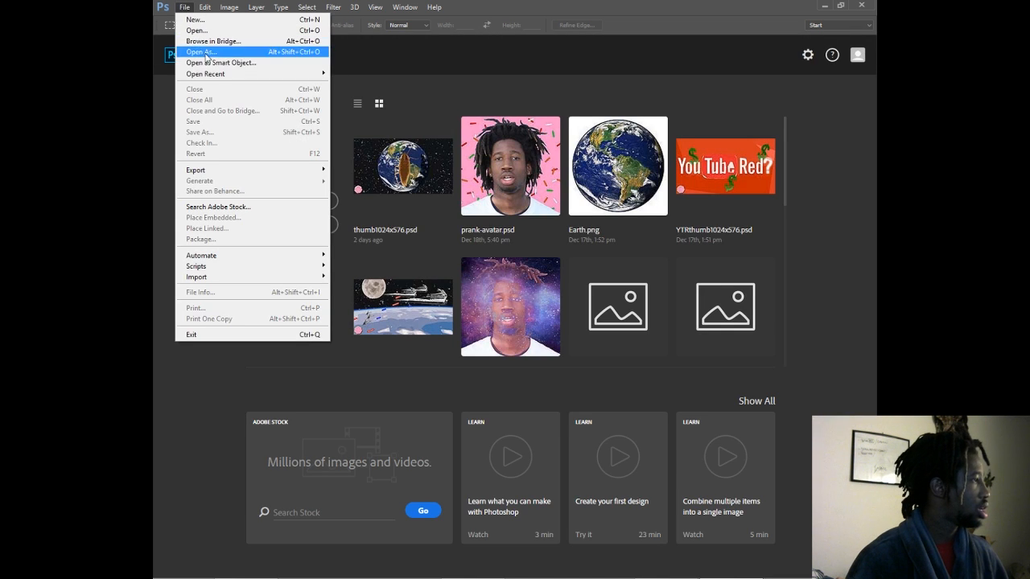
mouse_move(218, 75)
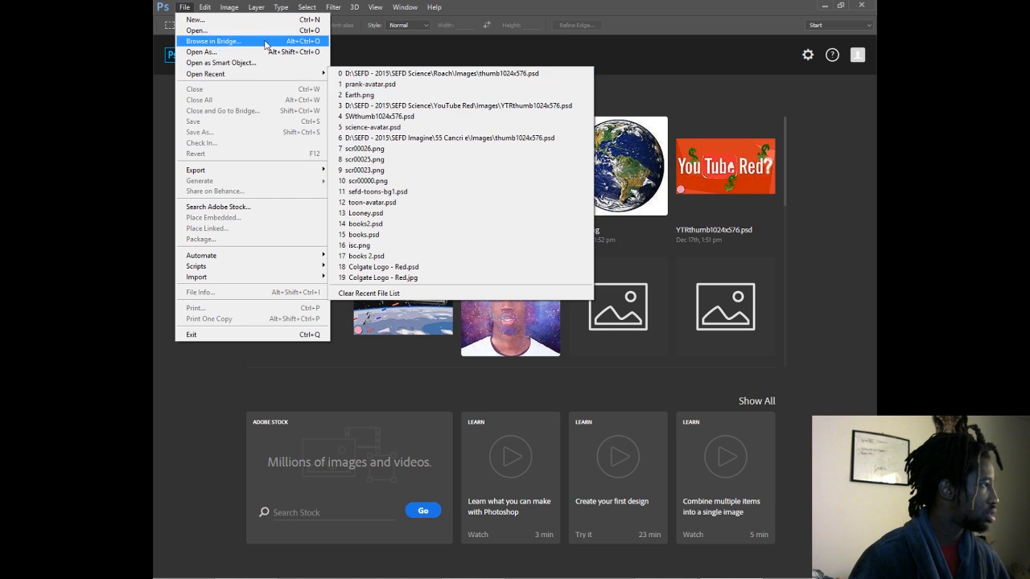
left_click(235, 32)
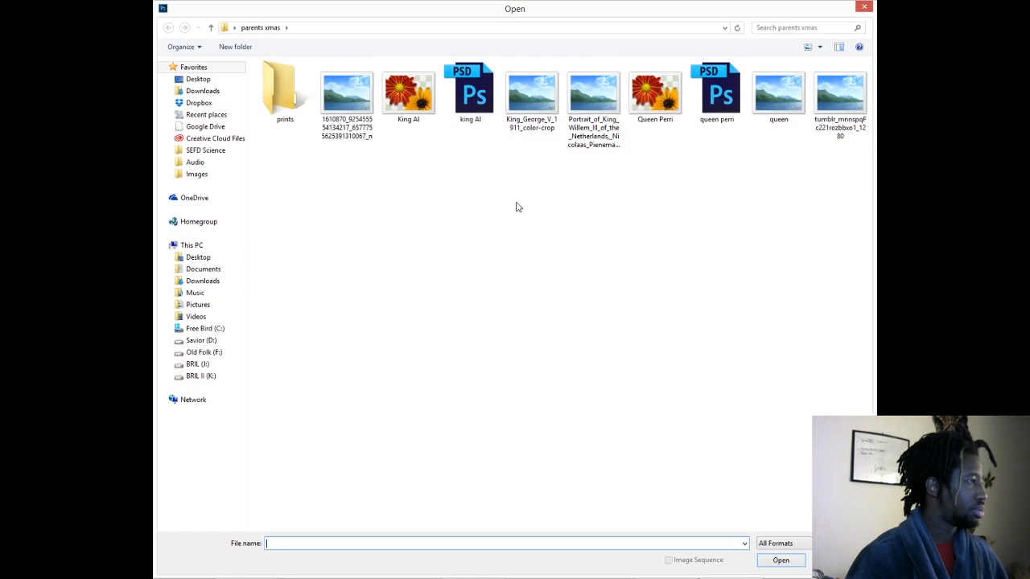
left_click(198, 304)
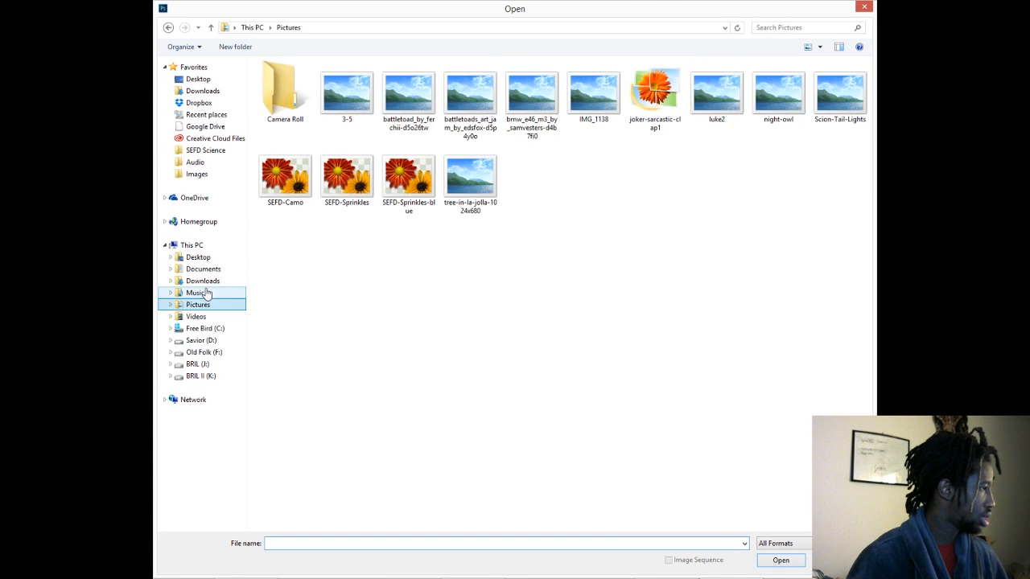
left_click(210, 152)
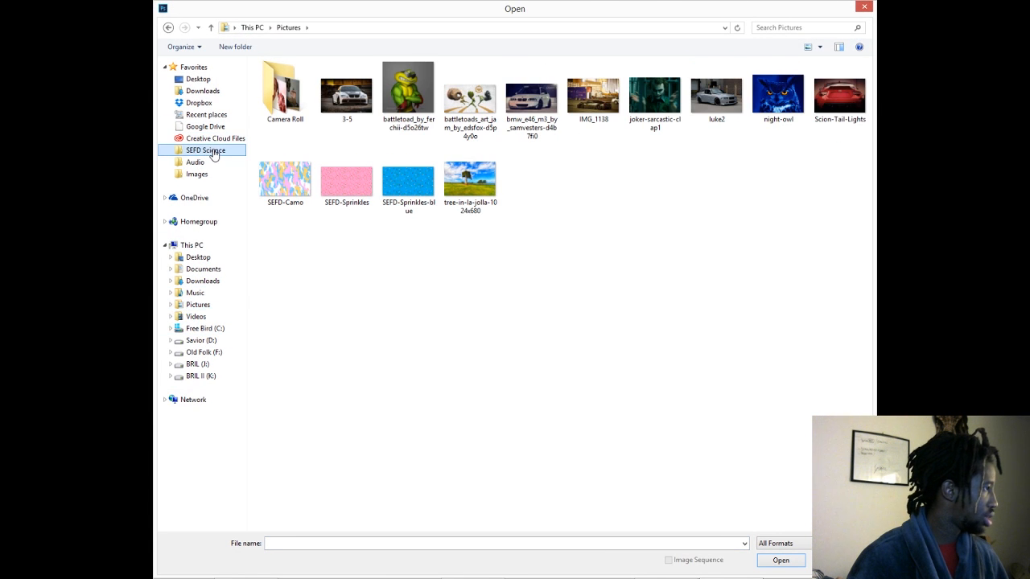
left_click(304, 29)
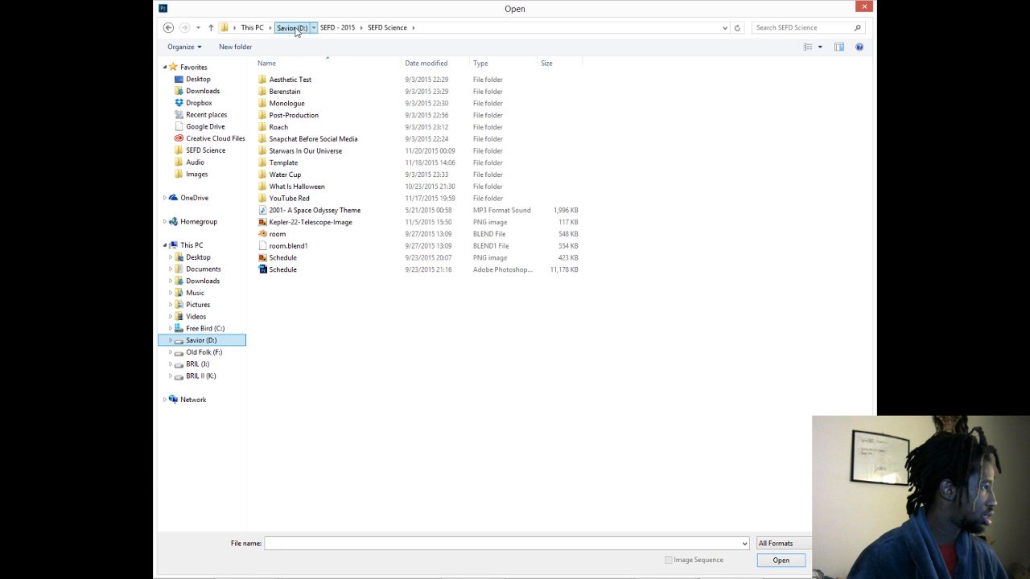
double_click(295, 153)
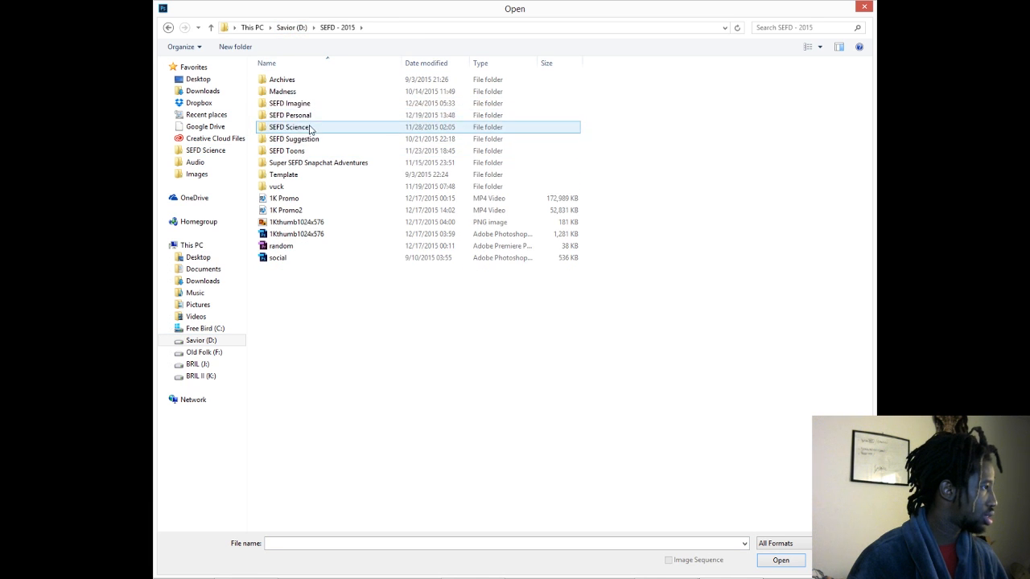
double_click(289, 115)
double_click(291, 100)
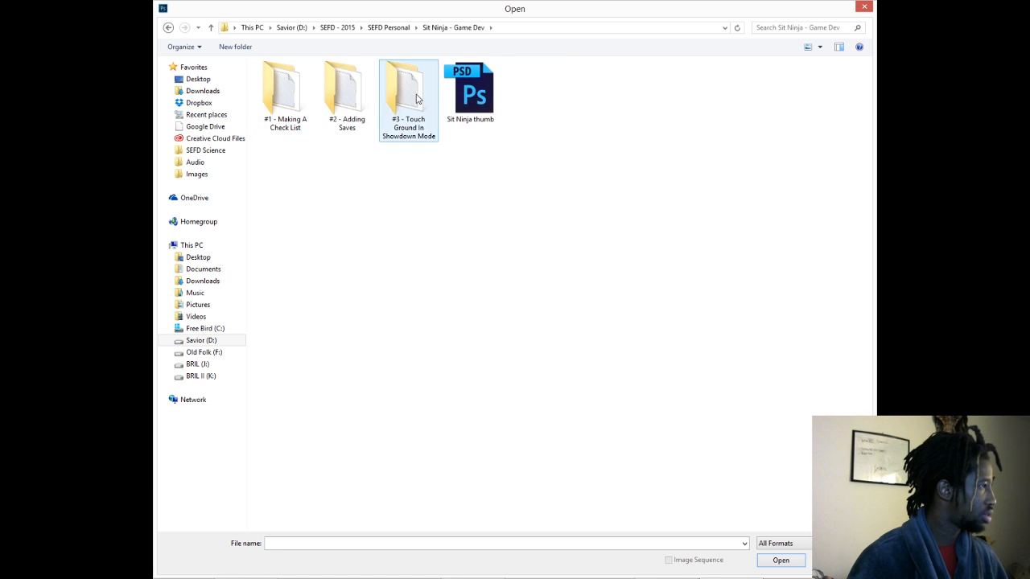
double_click(465, 109)
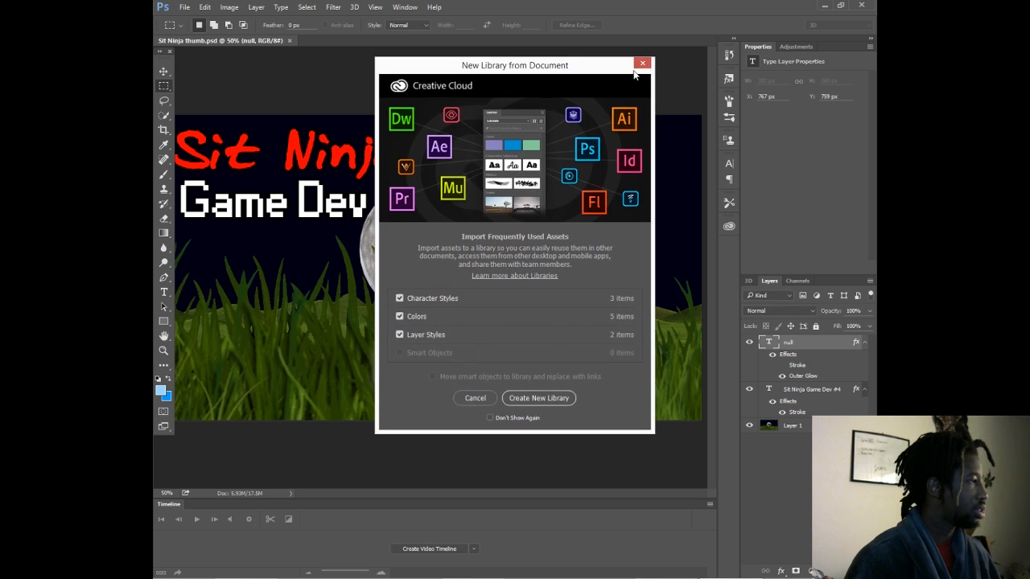
left_click(642, 62)
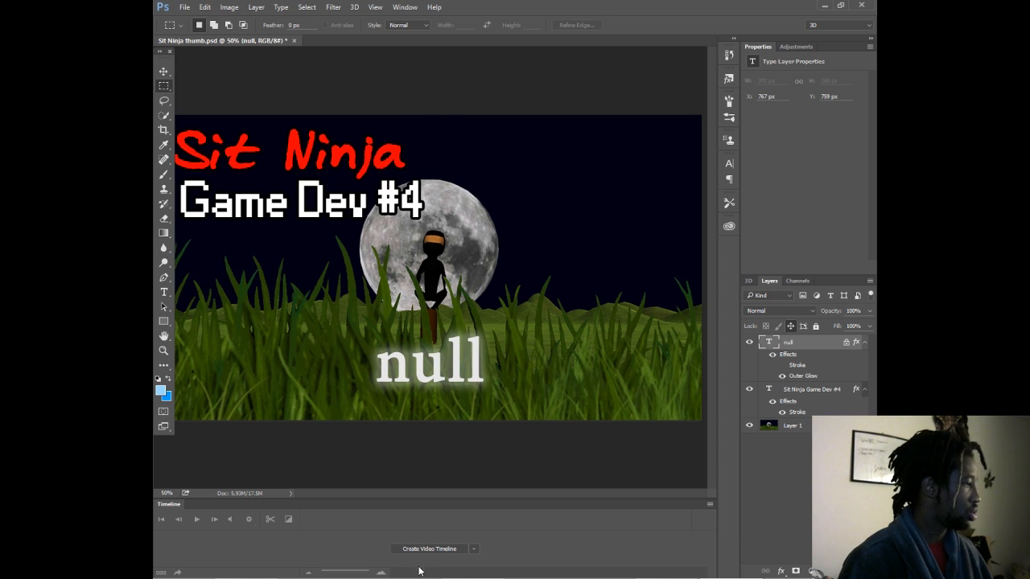
- Select the Sit Ninja Game Dev #4 layer, and begin saving the document under a new name in UNITY > Sit Ninja on drive BRIL (J:)
left_click(814, 389)
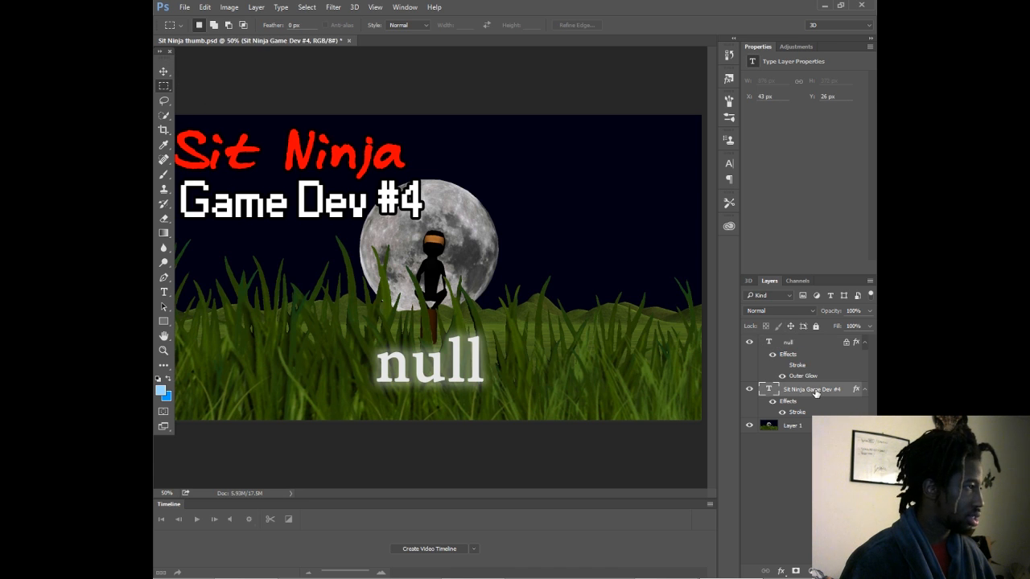
left_click(163, 71)
left_click(184, 6)
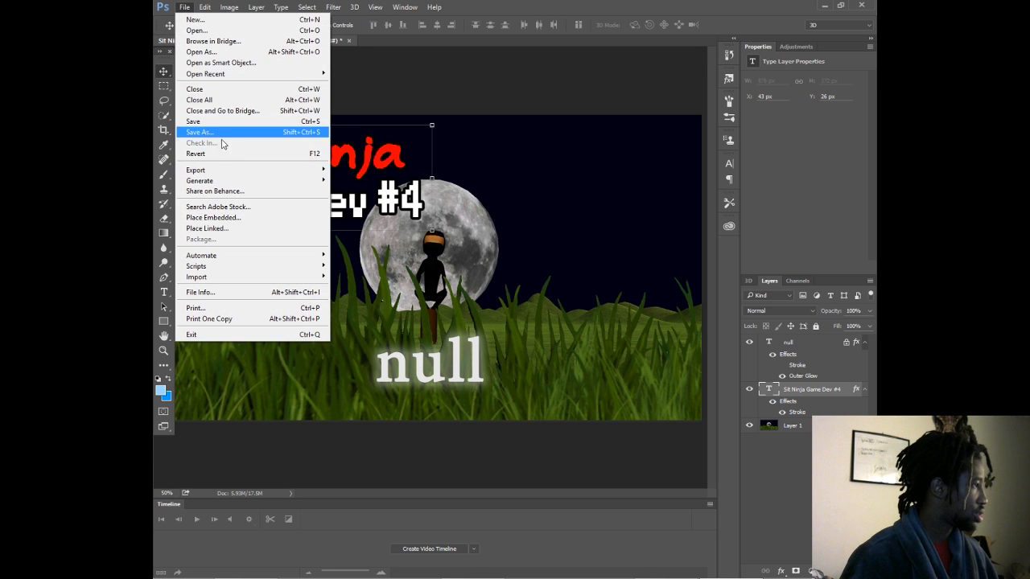
left_click(224, 132)
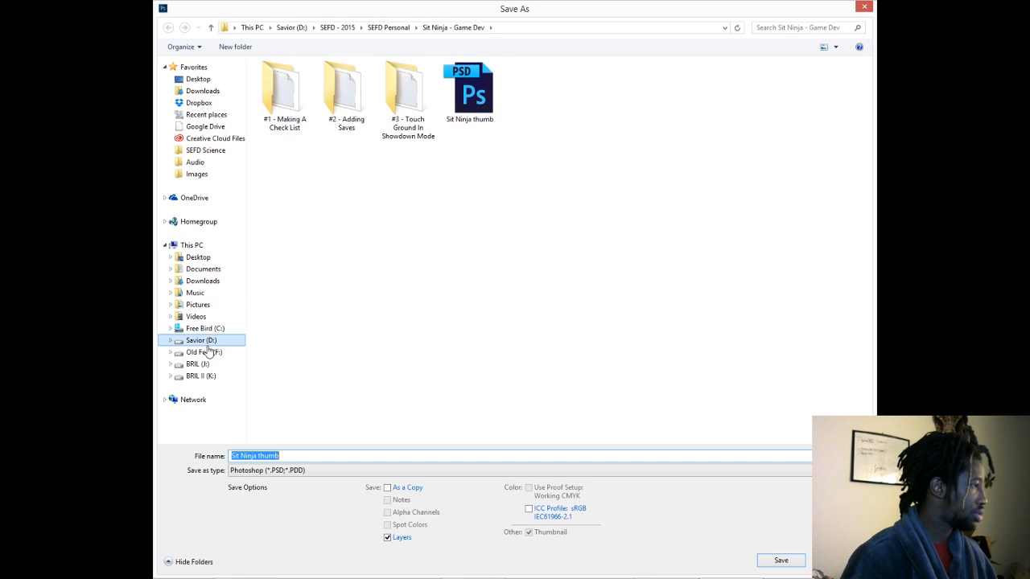
left_click(202, 340)
left_click(197, 363)
left_click(293, 317)
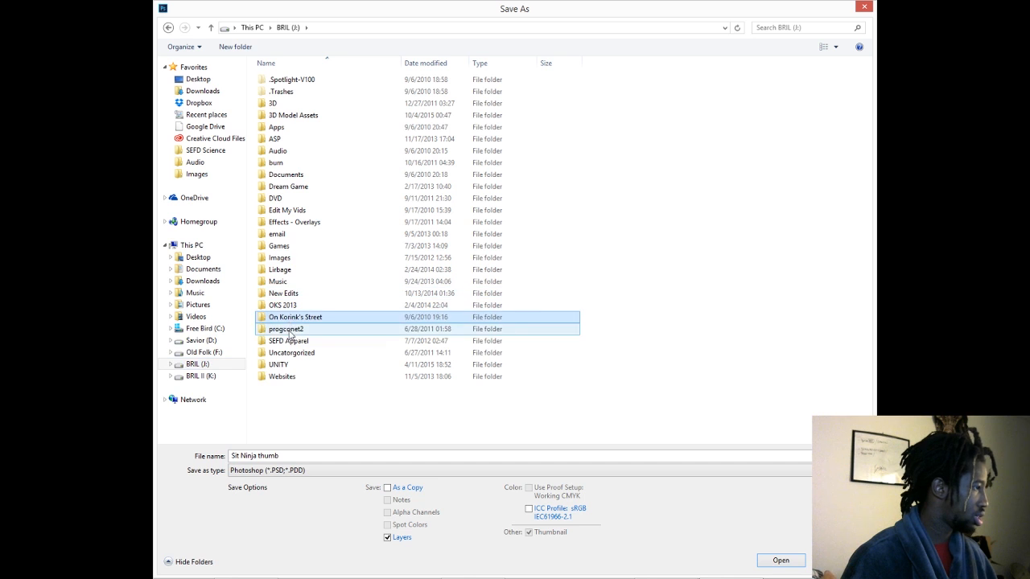
left_click(289, 340)
left_click(302, 365)
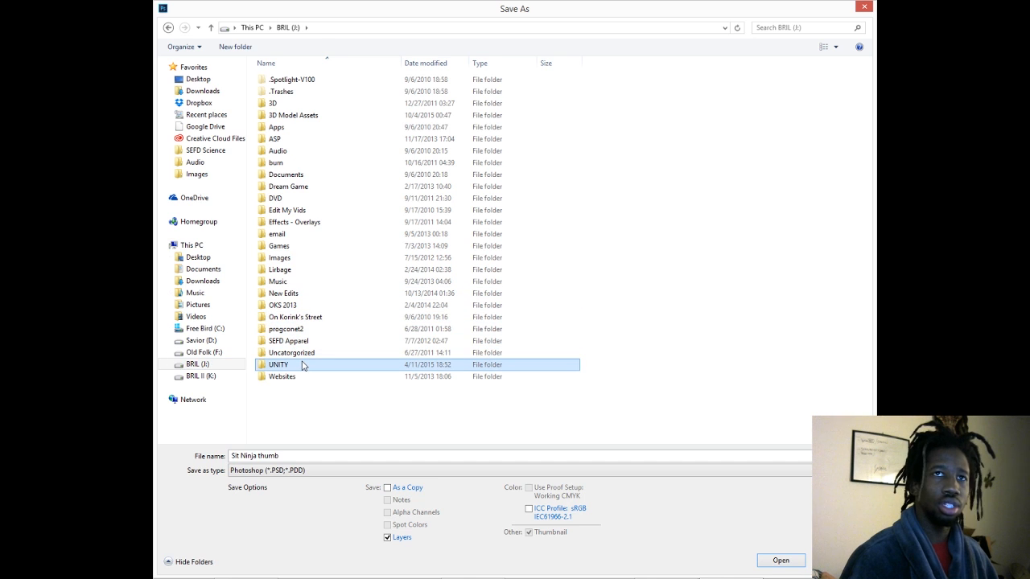
double_click(303, 365)
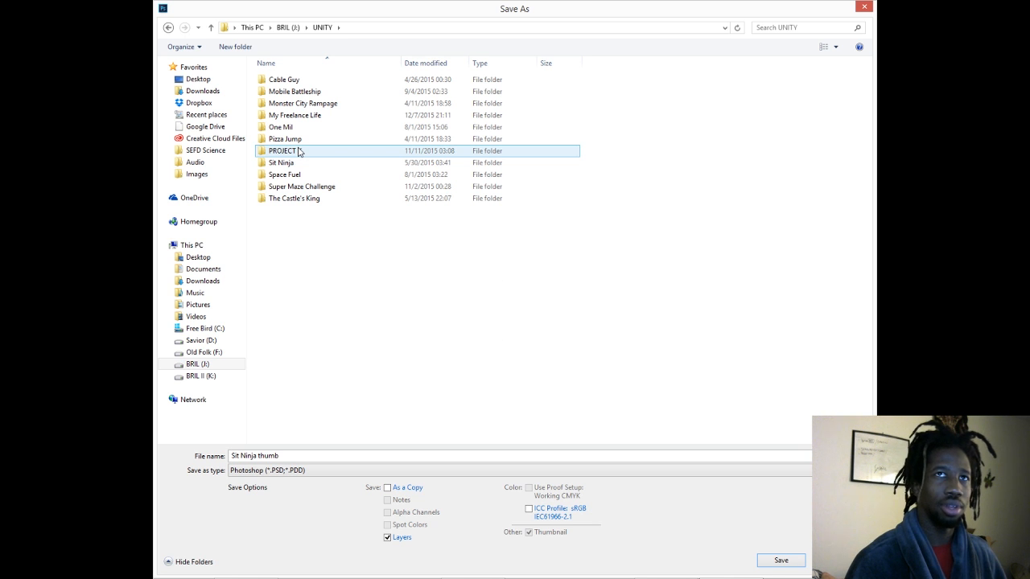
left_click(288, 163)
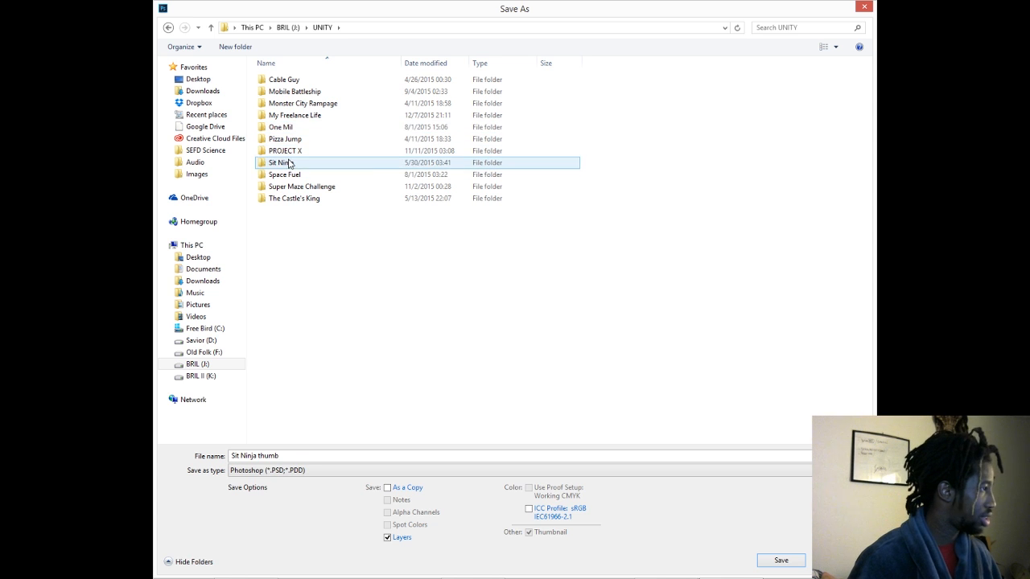
double_click(288, 163)
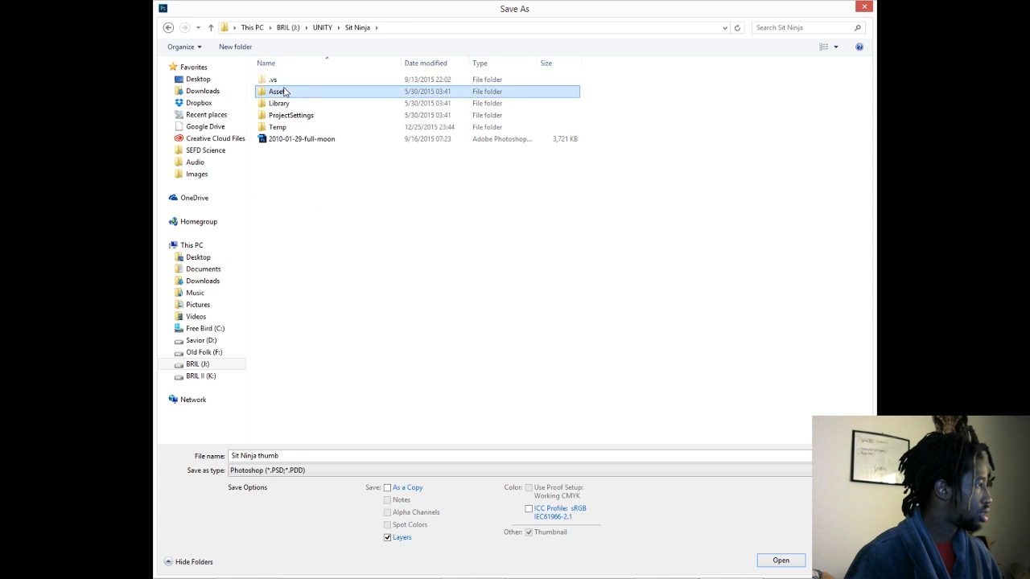
double_click(280, 91)
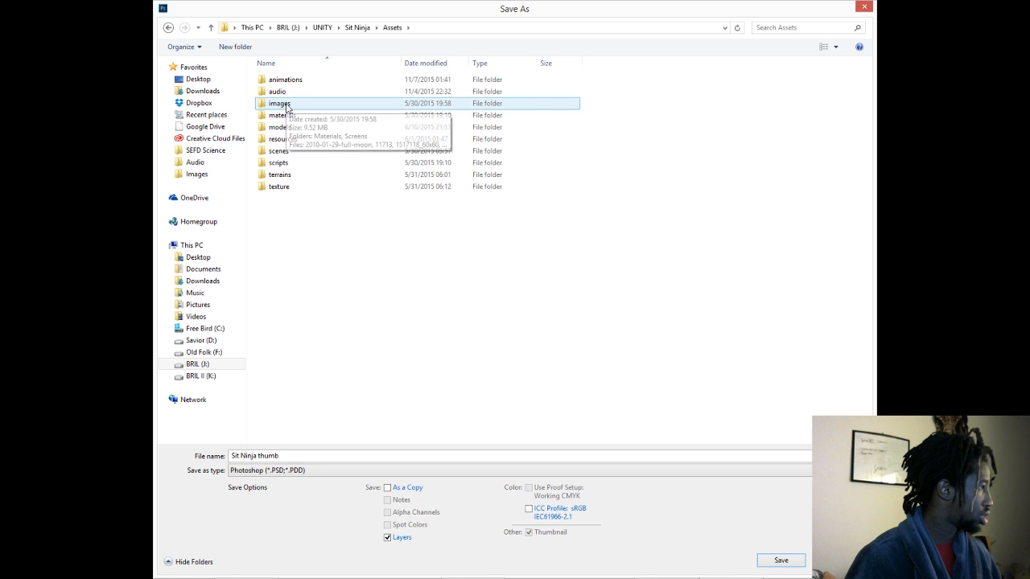
left_click(358, 29)
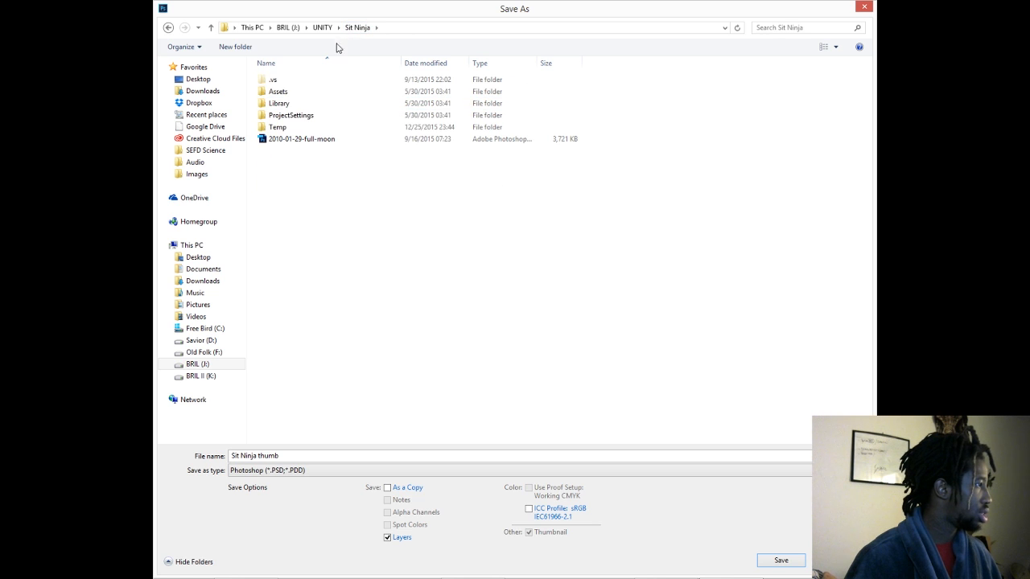
- Name the file Sit Ninja Logo and save it in Photoshop format
left_click(311, 457)
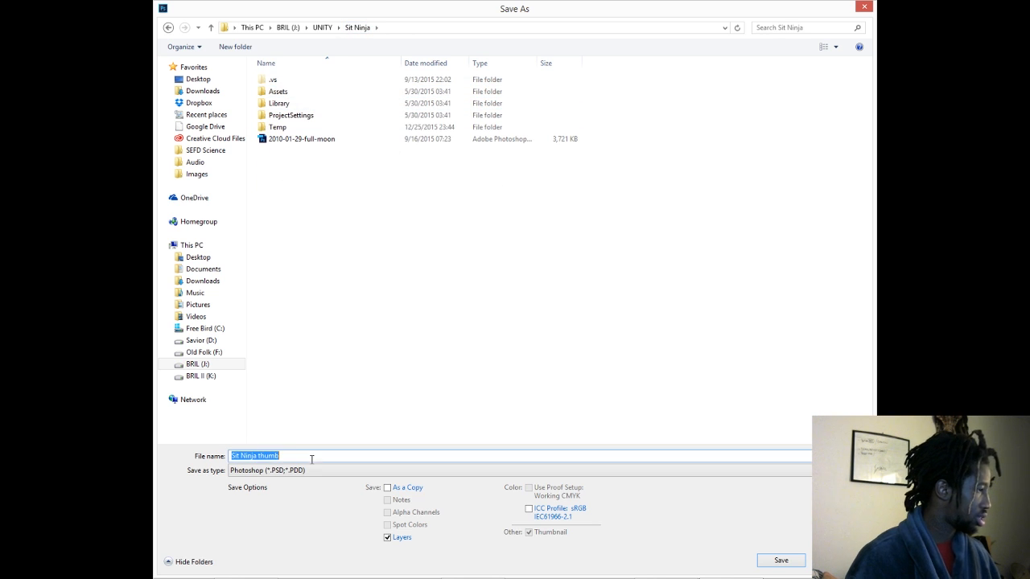
left_click_drag(311, 457, 256, 456)
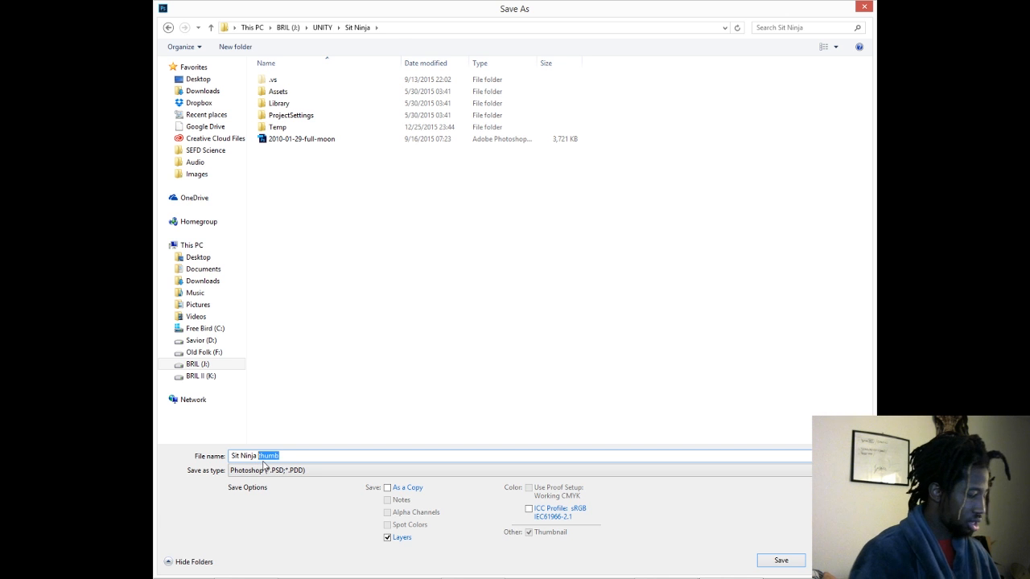
type("Logo")
key("Return")
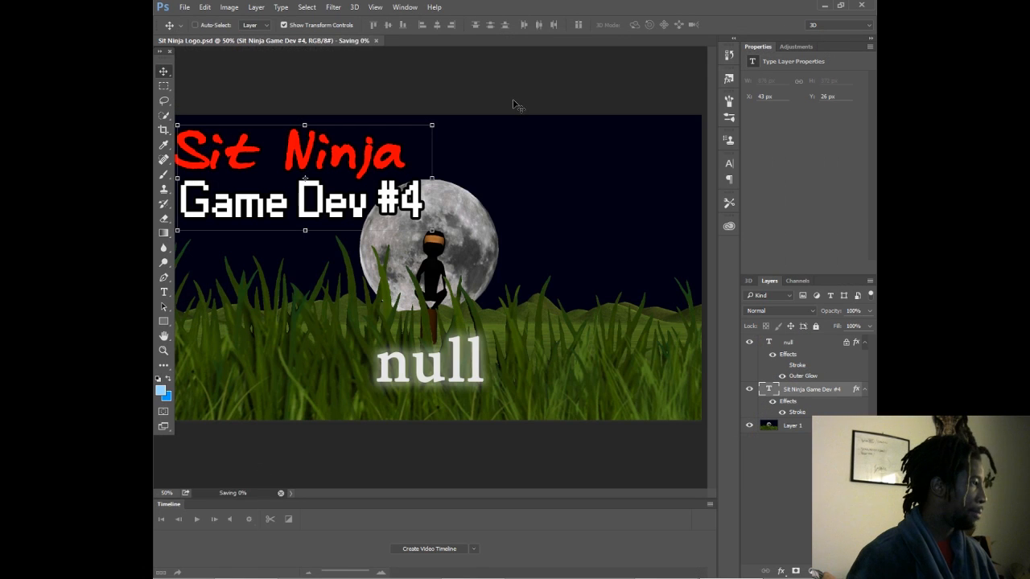
- Delete the background image Layer 1 and the null text layer, keeping only the title text layer
left_click(807, 426)
key("Delete")
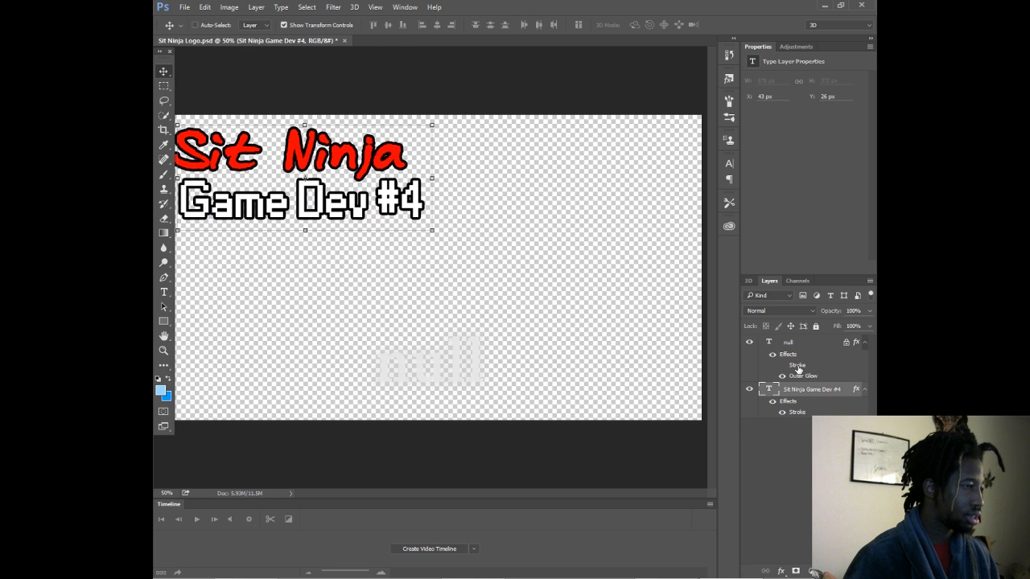
left_click(797, 345)
key("Delete")
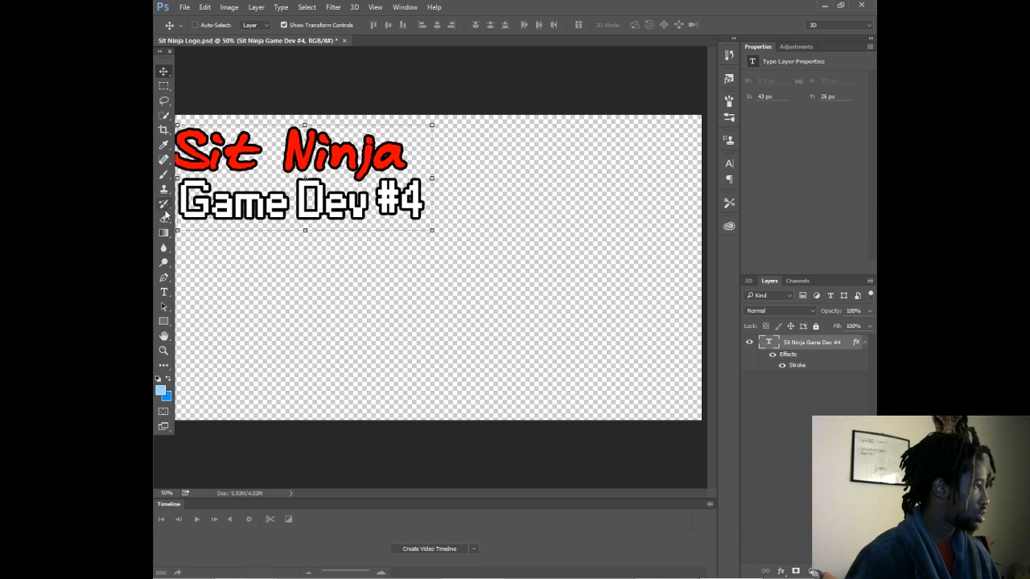
- Remove the second line "Game Dev #4" from the title so the text reads only "Sit Ninja"
left_click(163, 292)
left_click_drag(280, 218, 540, 241)
key("BackSpace")
key("BackSpace")
key("BackSpace")
key("BackSpace")
key("BackSpace")
key("BackSpace")
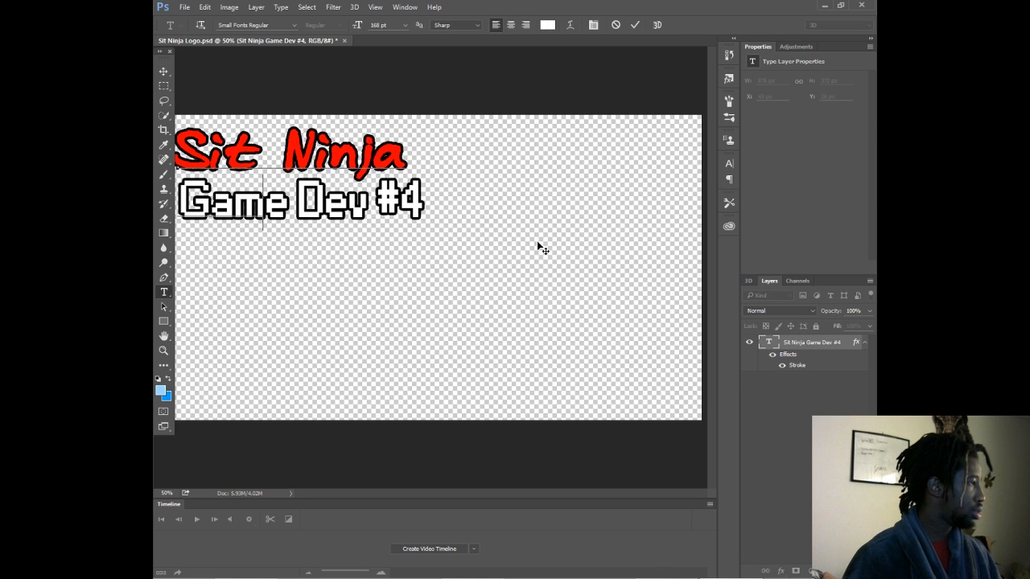
left_click(163, 71)
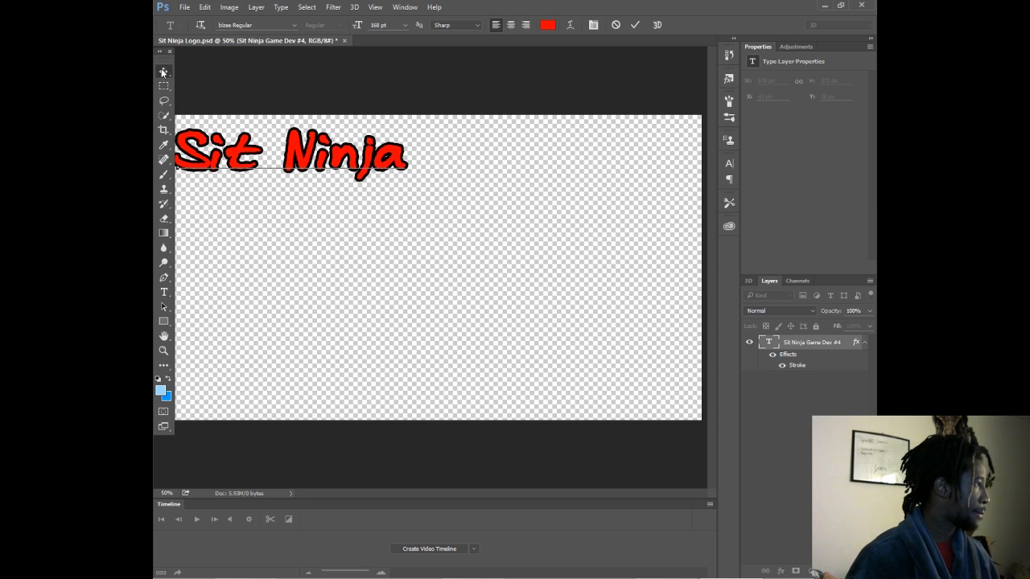
- Move the Sit Ninja text to the middle of the canvas and align it to the canvas's vertical and horizontal centers
key("ctrl+t")
left_click_drag(293, 160, 463, 237)
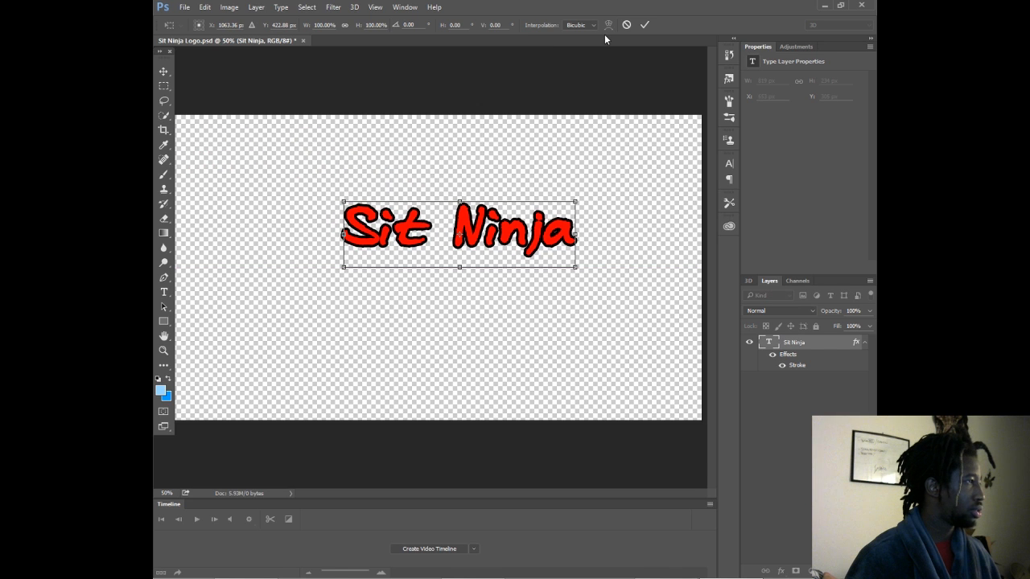
left_click(644, 25)
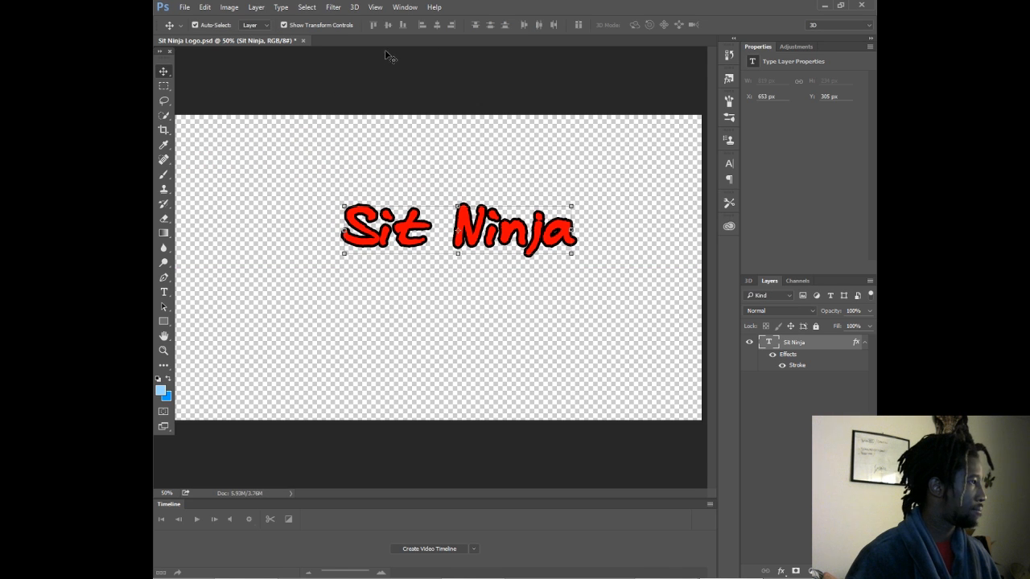
left_click(389, 25)
left_click(435, 25)
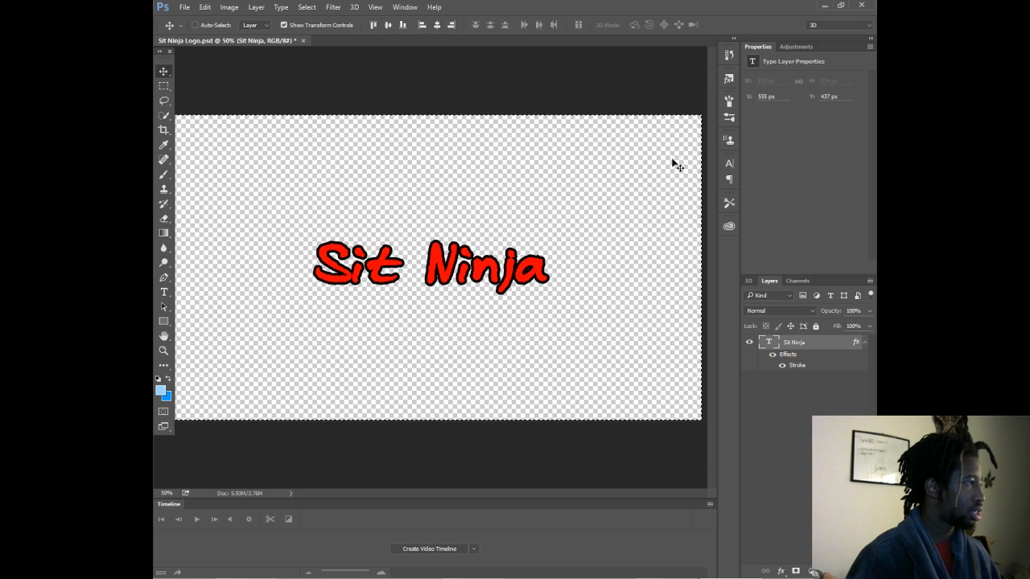
- Try a font size of 233 pt on the Sit Ninja text, and undo the change
left_click(724, 163)
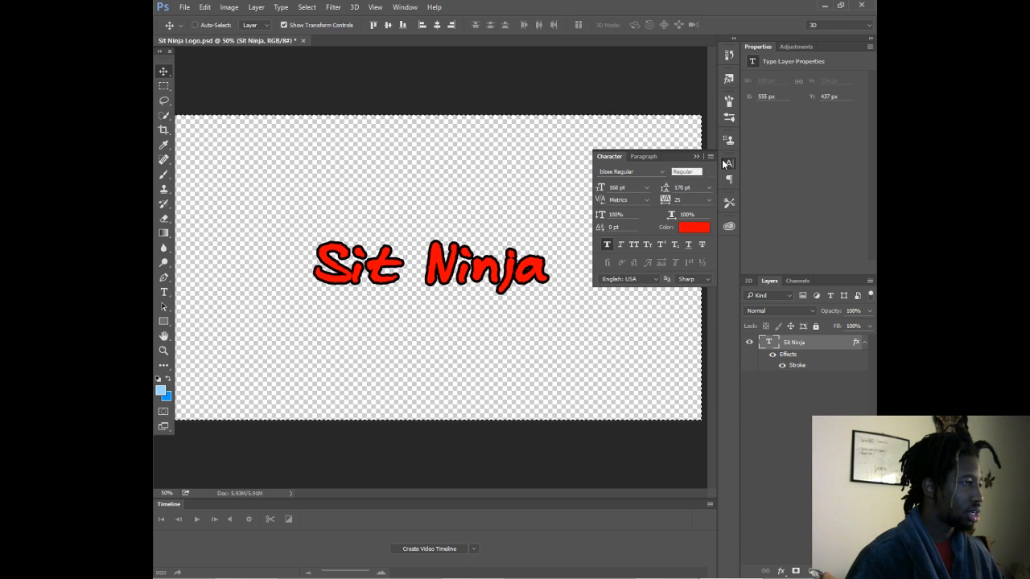
left_click(617, 187)
type("233")
key("Return")
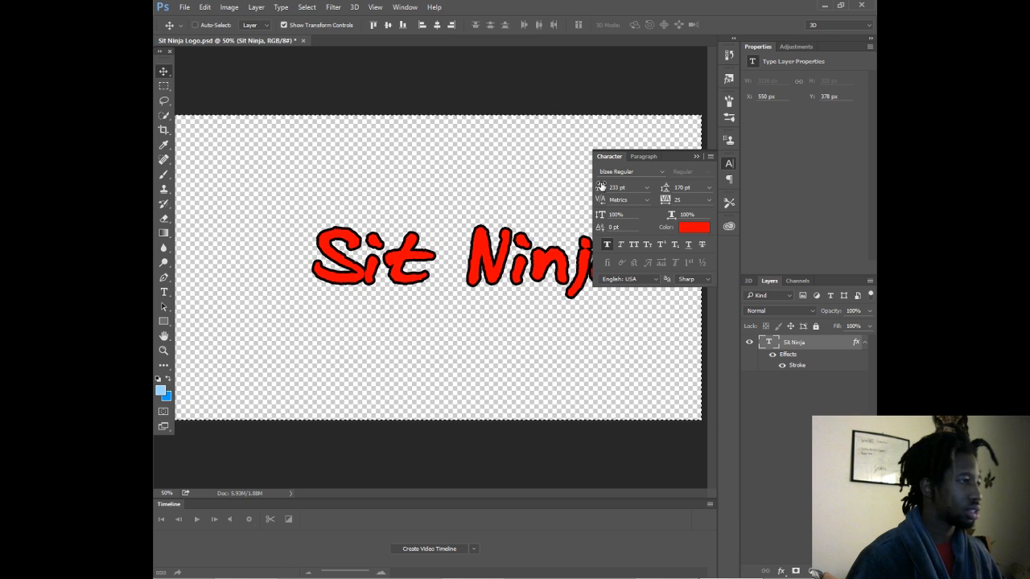
key("ctrl+z")
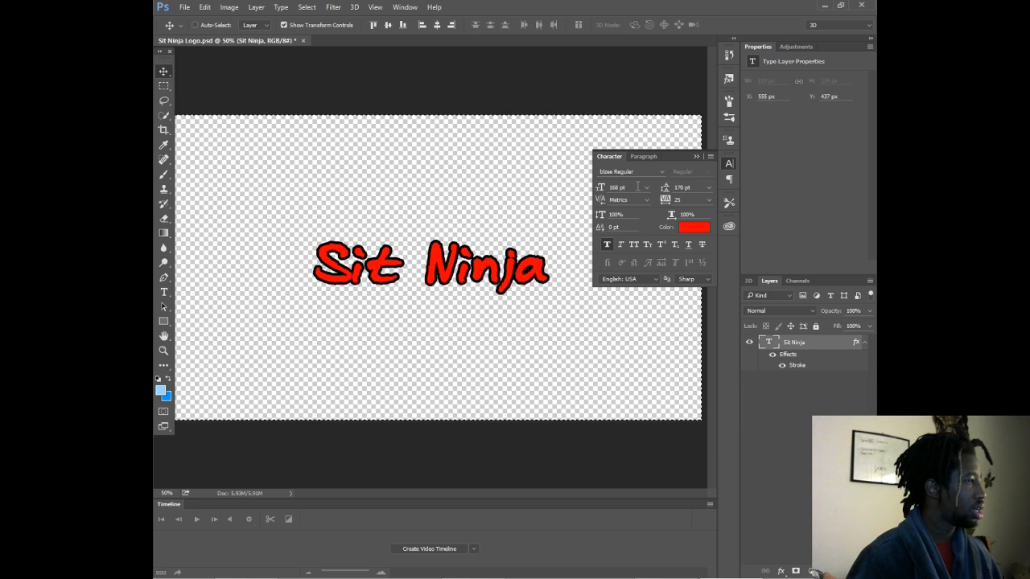
- Set the Sit Ninja text's paragraph alignment to centered and align its layer to the canvas's horizontal center
left_click(644, 156)
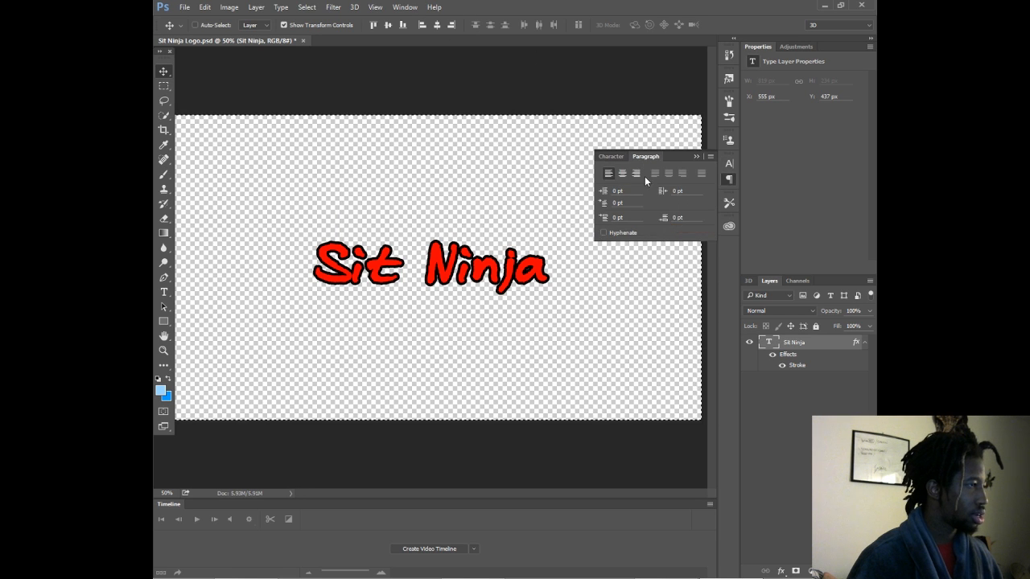
left_click(627, 174)
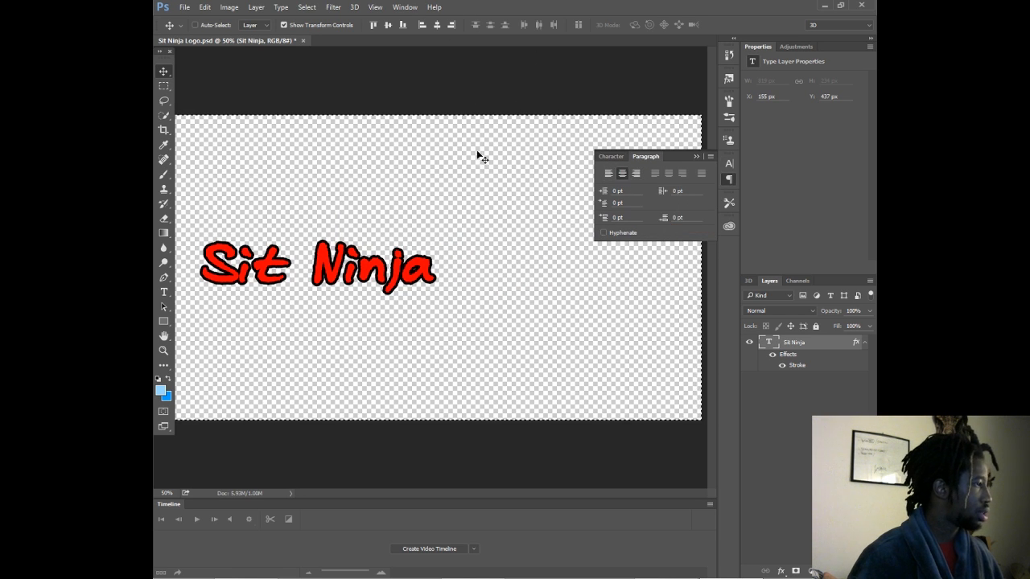
left_click(436, 25)
- Enlarge the Sit Ninja text to a font size of 298 pt and save the logo document
left_click(613, 157)
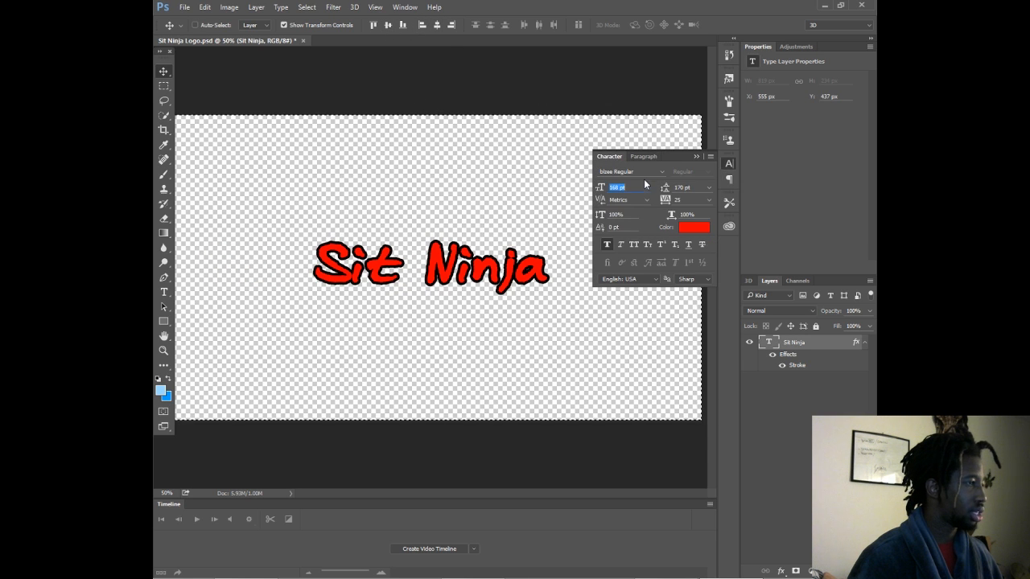
mouse_move(598, 191)
left_mouse_down()
mouse_move(651, 191)
mouse_move(603, 186)
left_mouse_up()
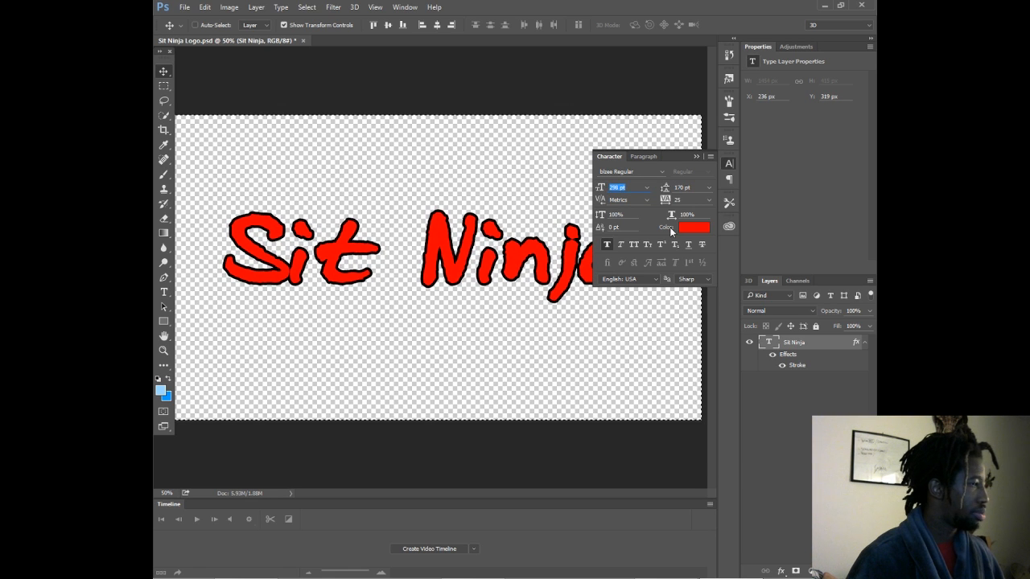
left_click(782, 406)
left_click(694, 157)
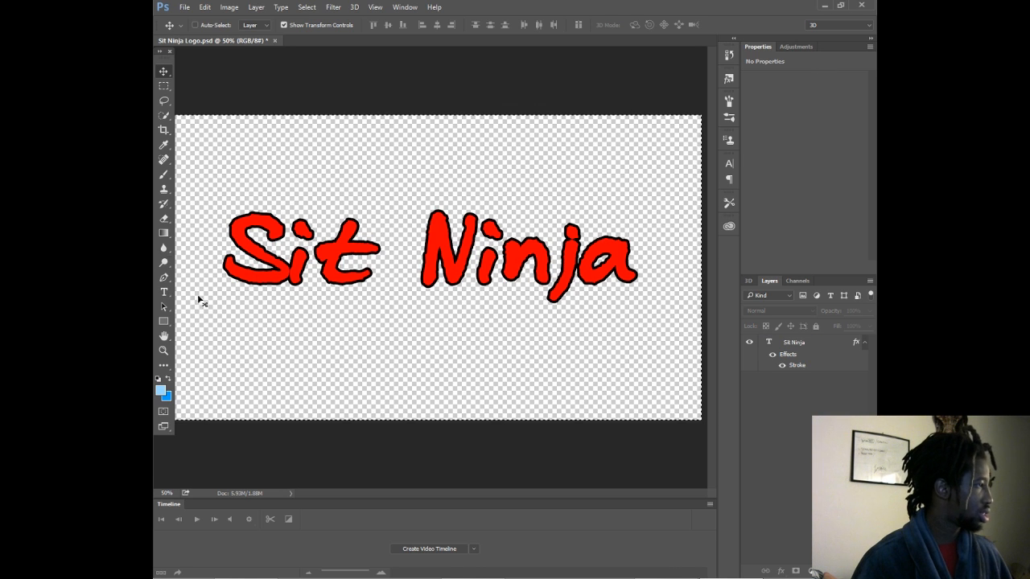
left_click(181, 8)
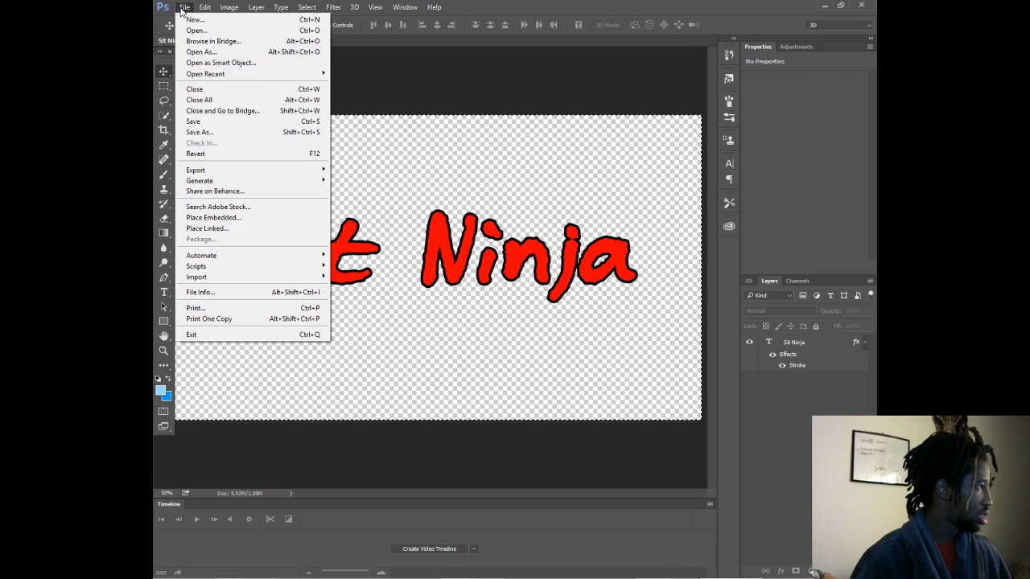
left_click(203, 121)
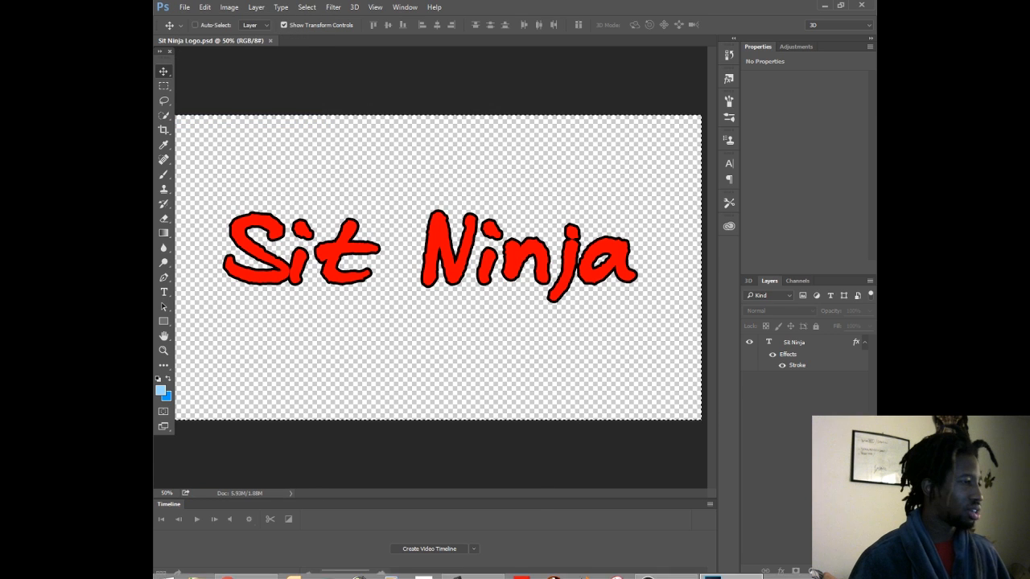
- Switch to File Explorer and open the Sit Ninja project folder inside UNITY on drive BRIL (J:)
mouse_move(239, 571)
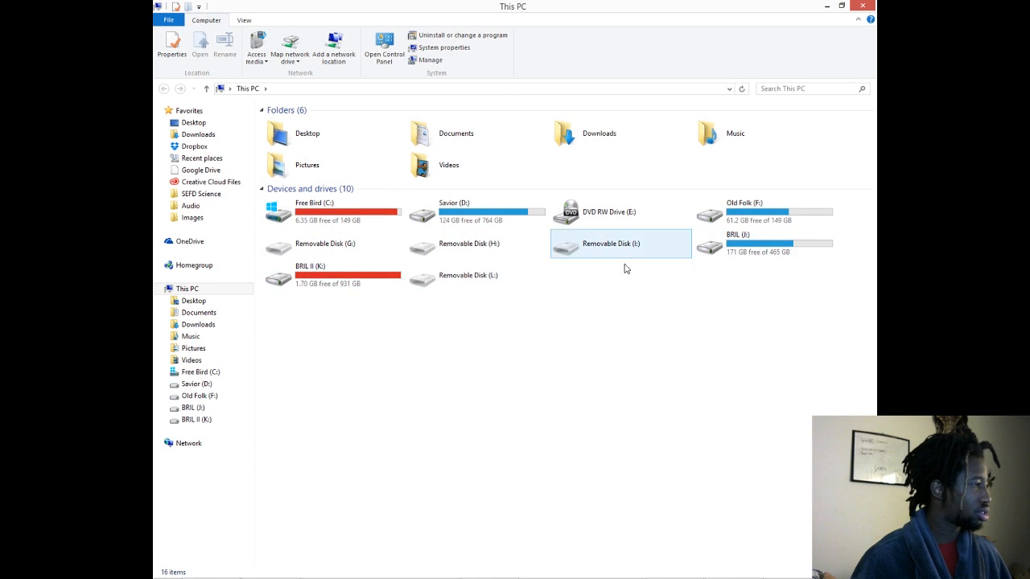
double_click(728, 244)
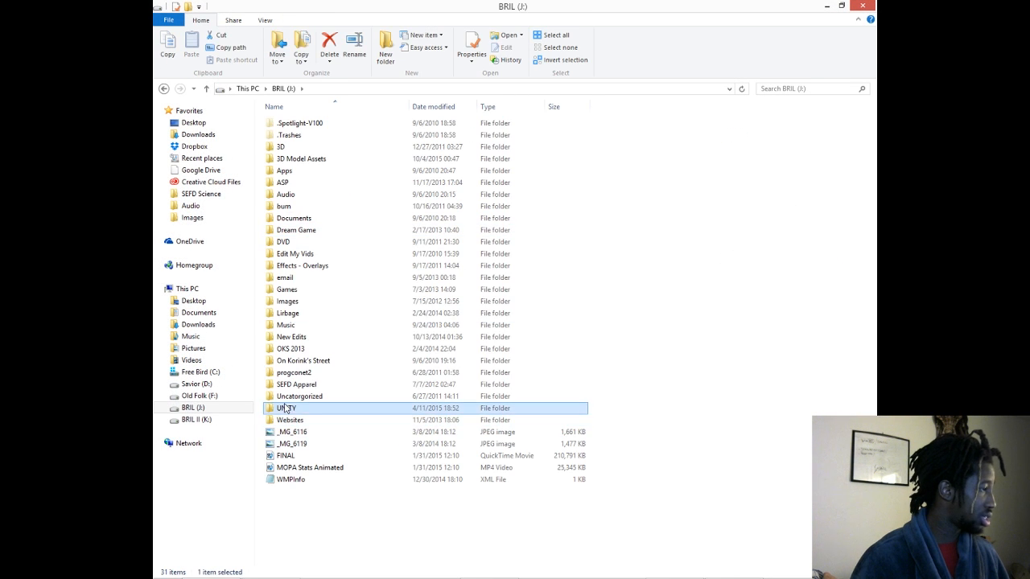
double_click(298, 408)
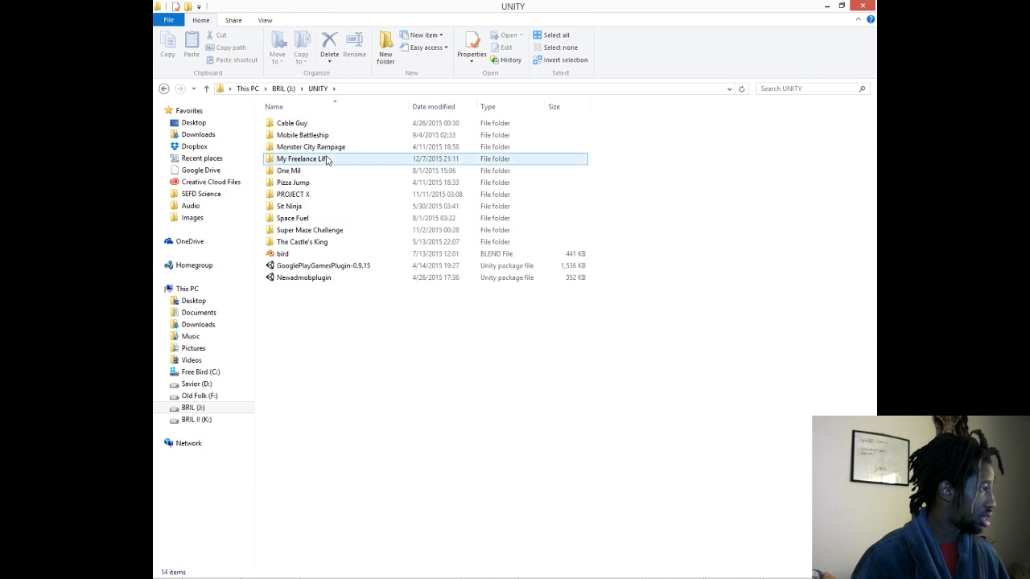
double_click(295, 208)
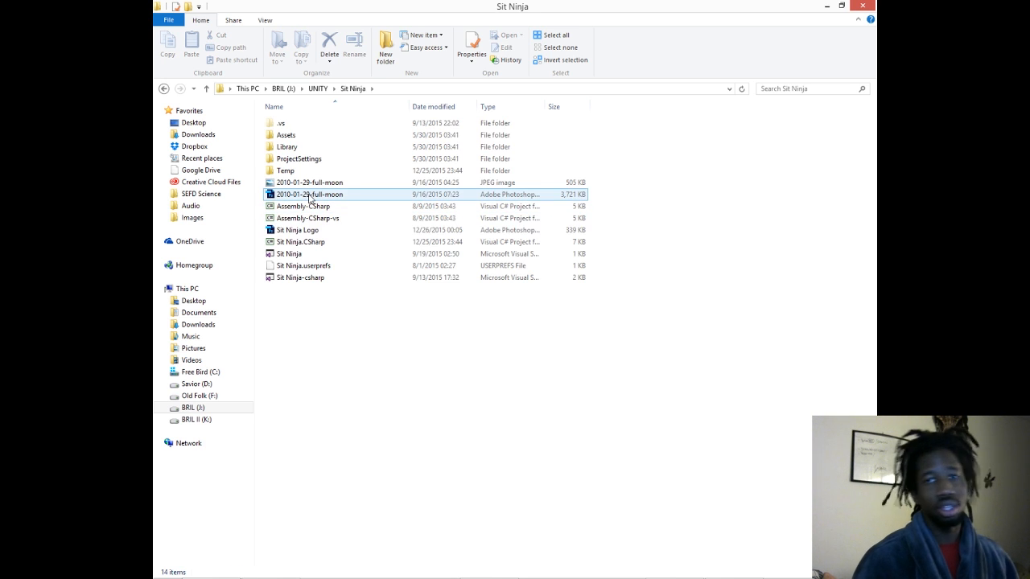
- Move the Sit Ninja Logo file into the project's Assets folder and from there into its images subfolder
left_click(298, 231)
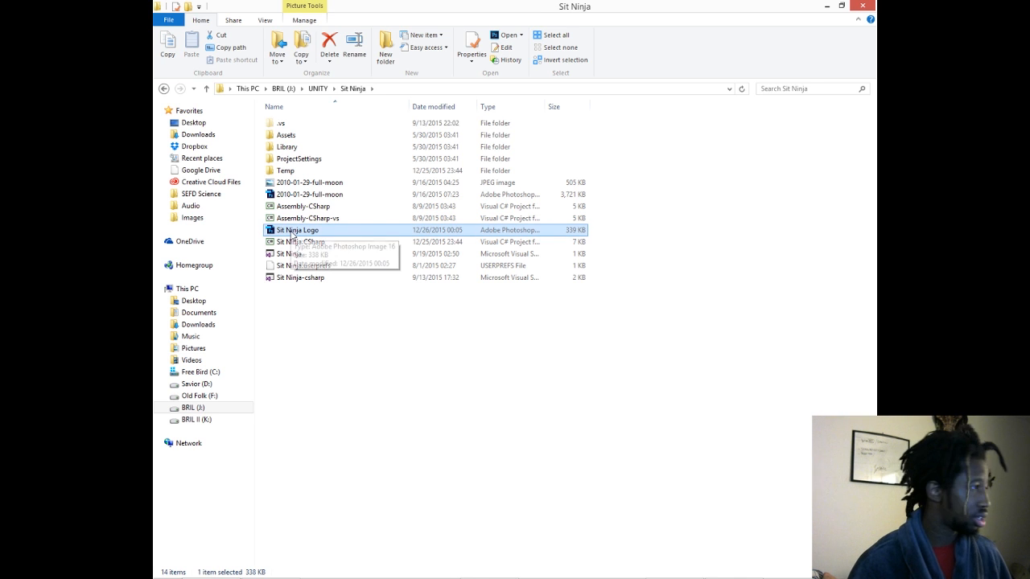
left_click_drag(300, 235, 295, 139)
double_click(295, 138)
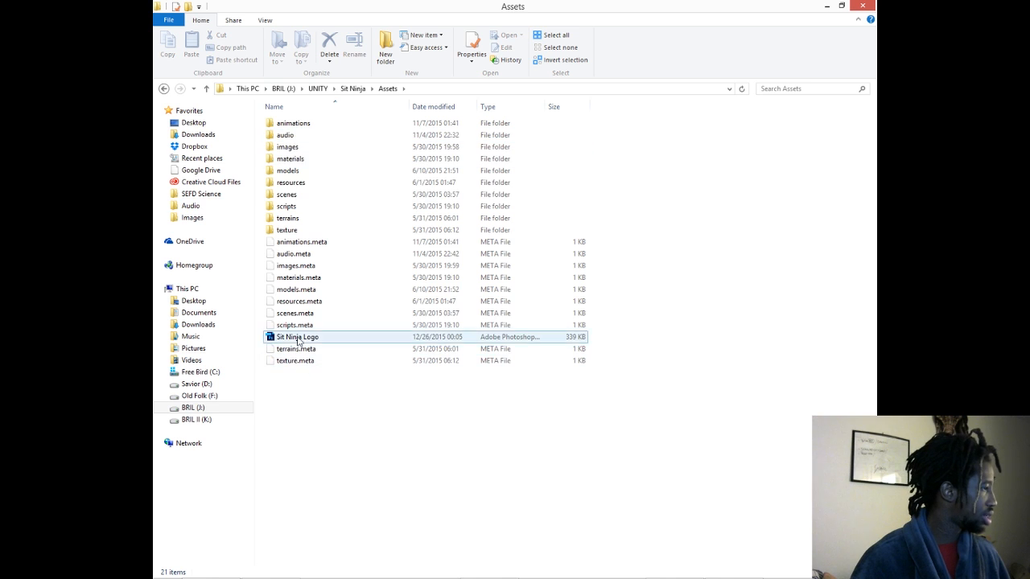
left_click_drag(296, 336, 293, 152)
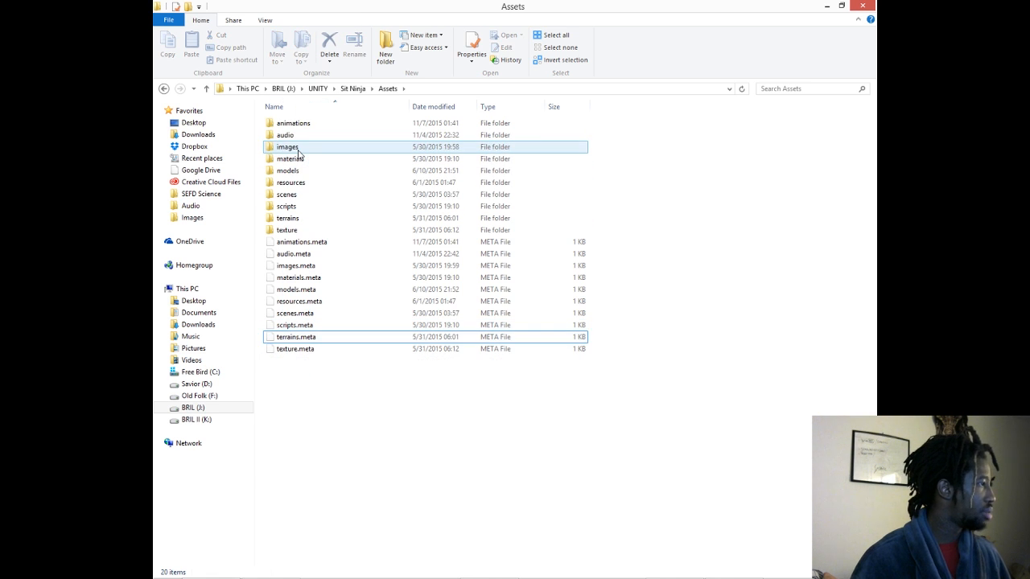
left_click(291, 152)
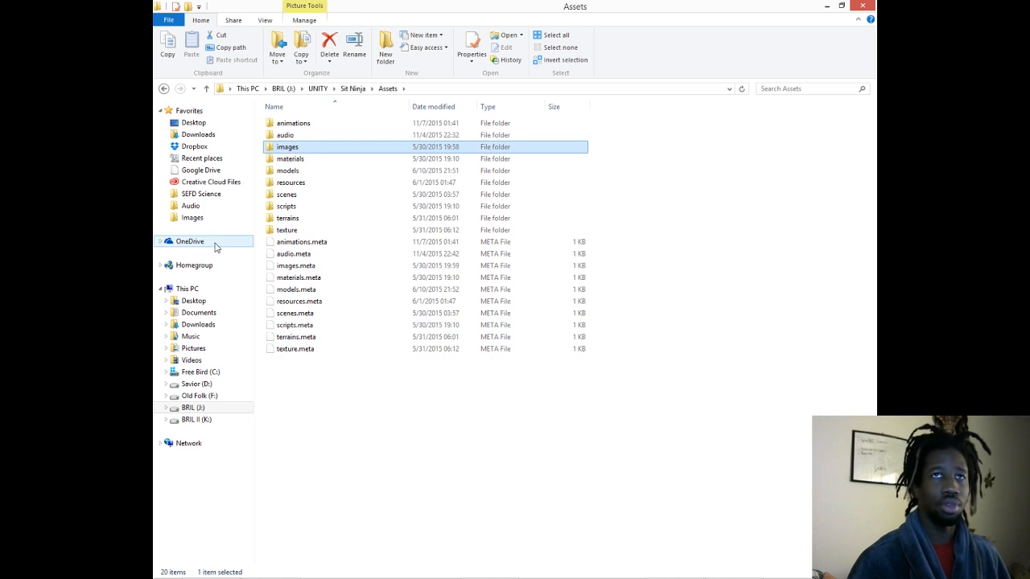
- Switch to Unity and select the Sit Ninja Logo texture in the Assets images folder
left_click(489, 568)
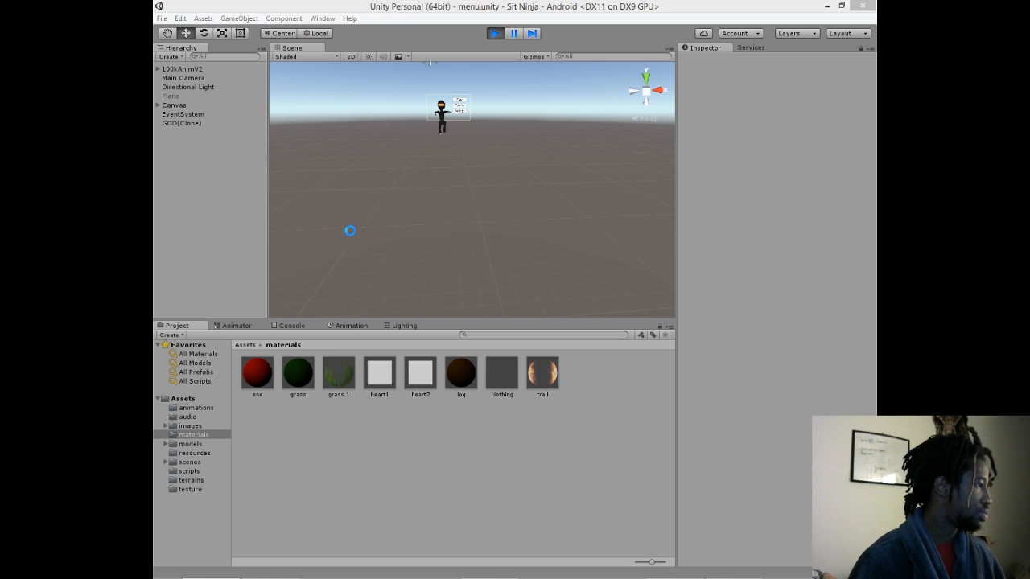
left_click(191, 426)
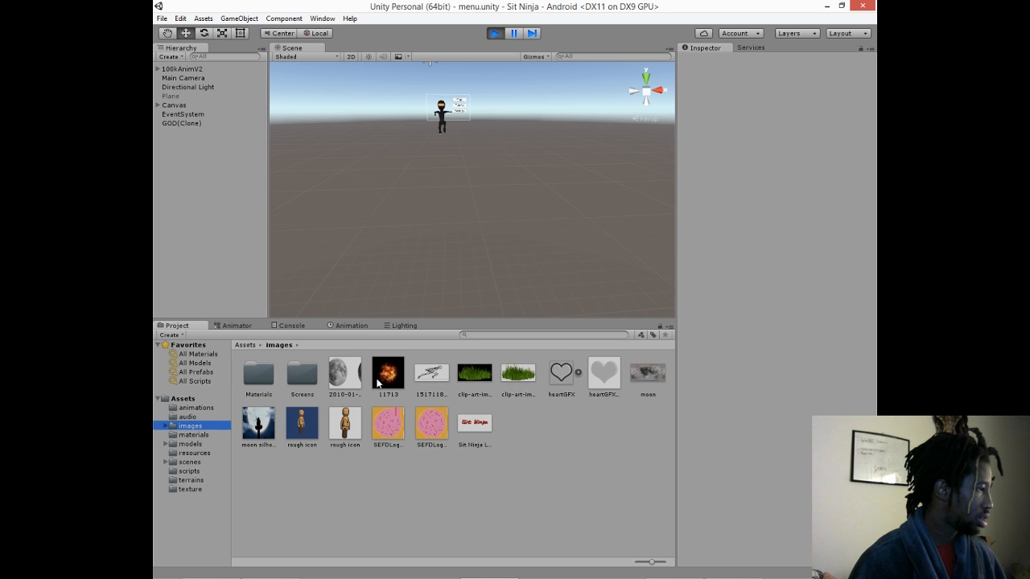
left_click(478, 429)
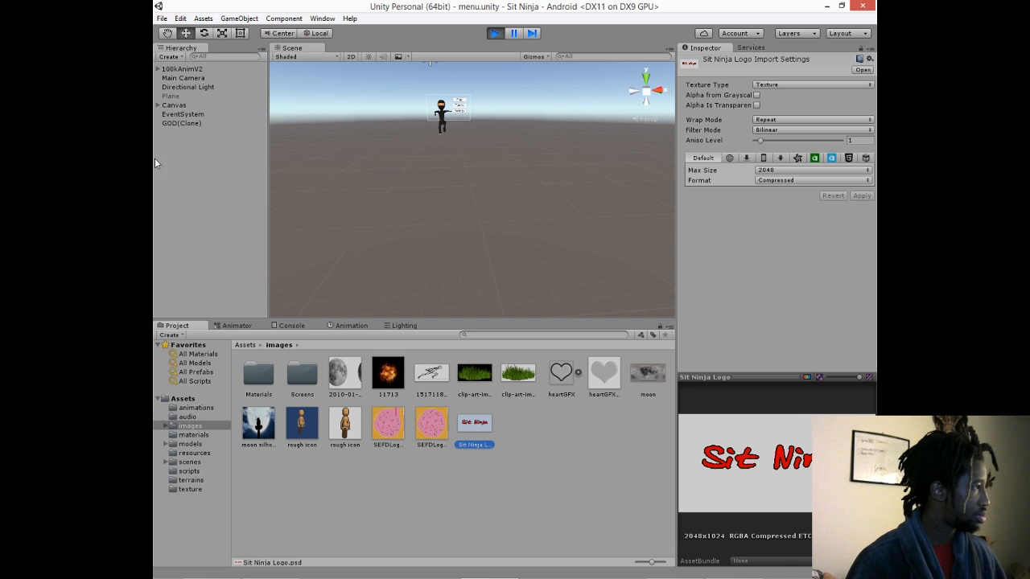
- Stop play mode and reopen the menu scene from the project's scenes folder
left_click(495, 33)
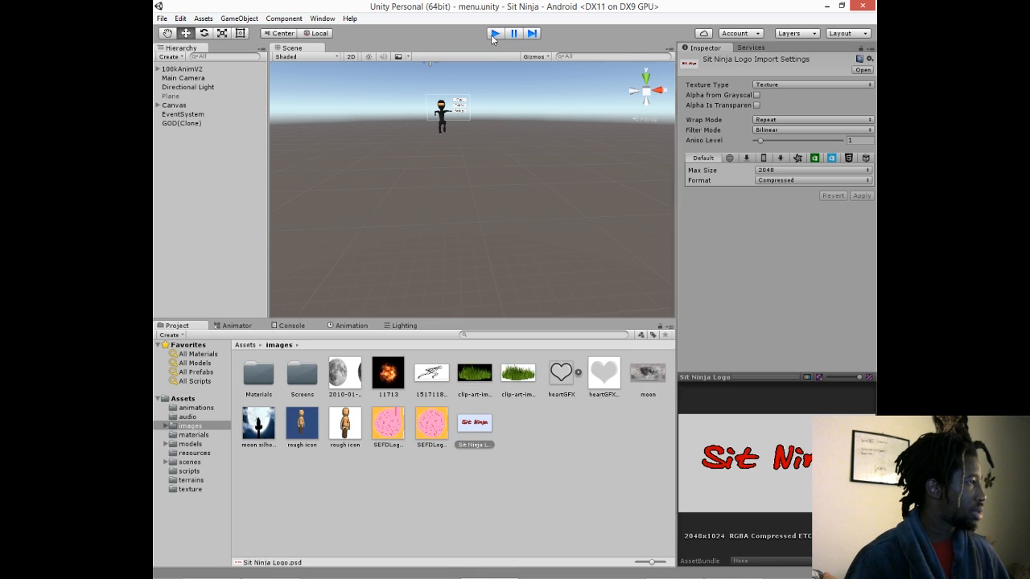
left_click(160, 19)
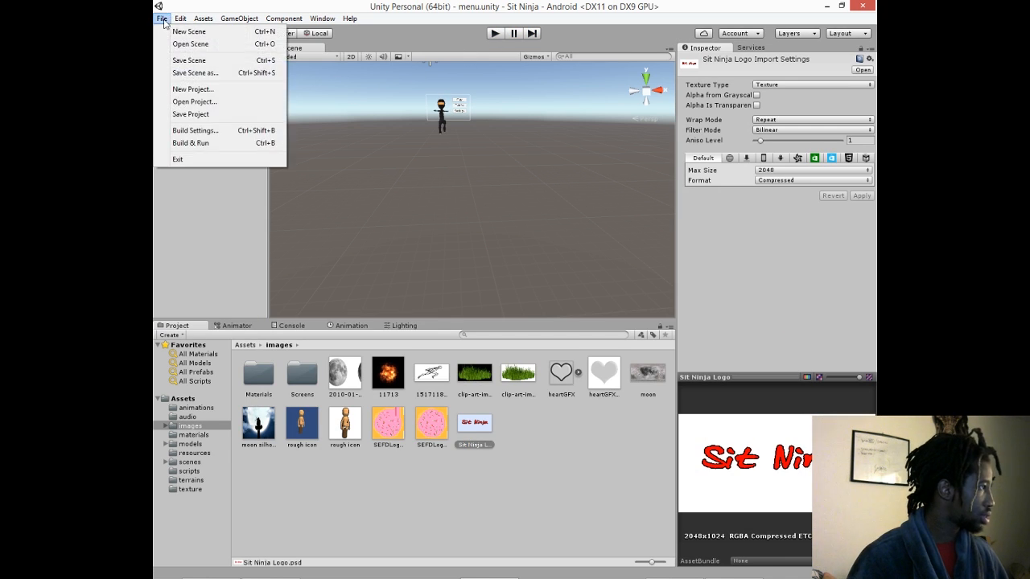
left_click(208, 7)
left_click(165, 20)
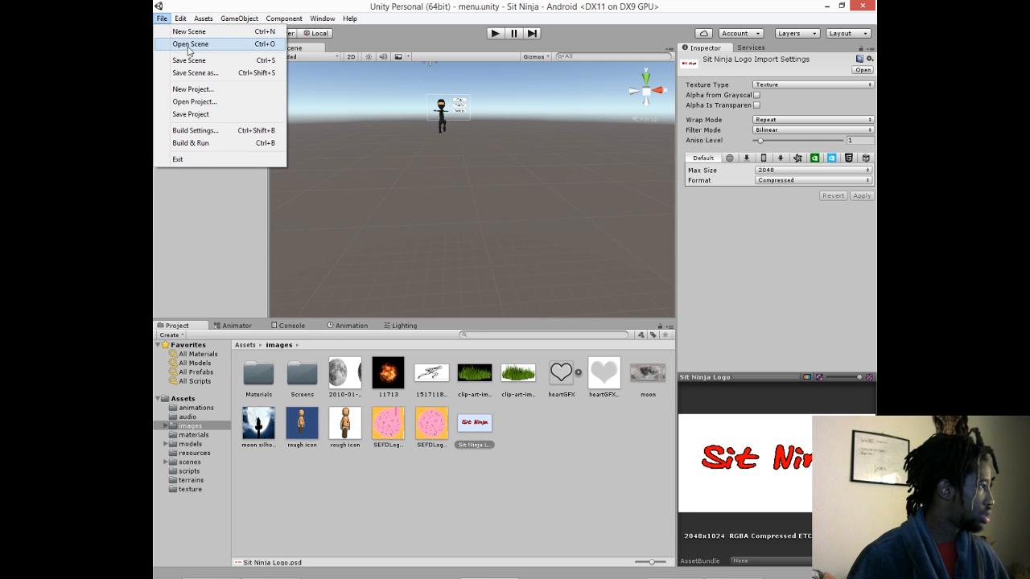
left_click(189, 46)
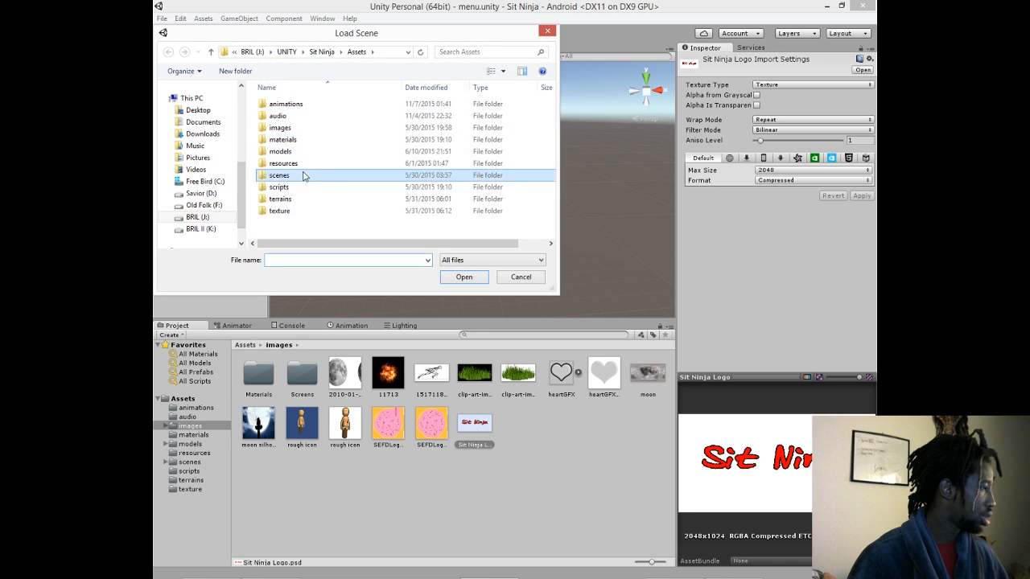
double_click(298, 175)
double_click(283, 152)
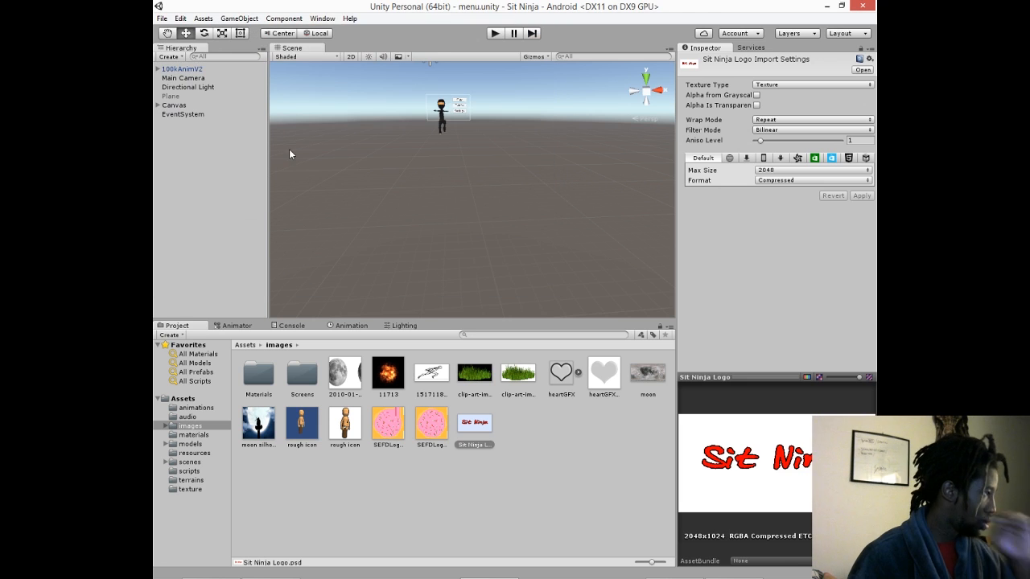
- Try deleting the Canvas object from the menu scene, and undo the deletion
left_click(206, 107)
key("Delete")
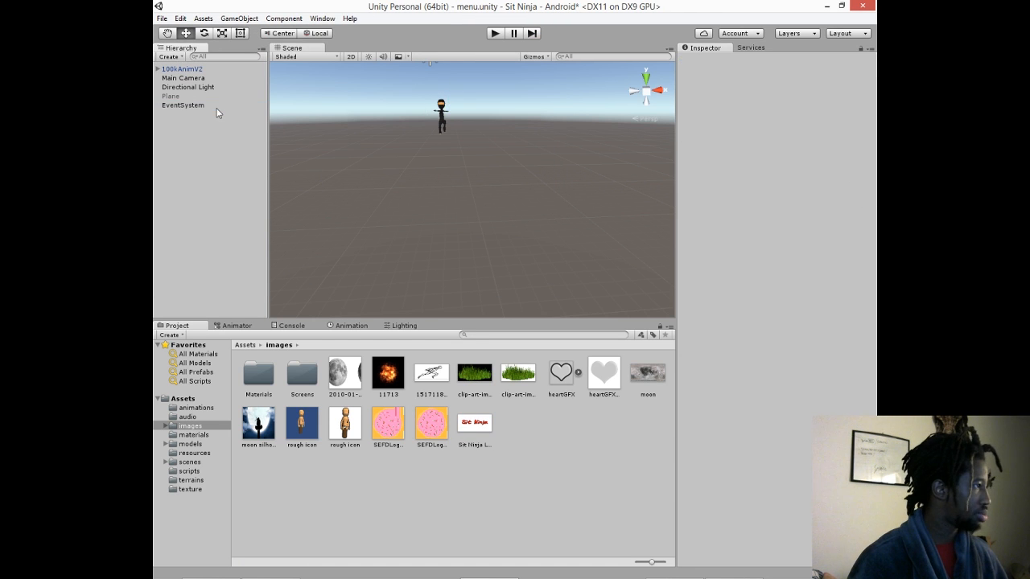
key("ctrl+z")
- Frame the Canvas in the Scene view to examine its whole outline with the Play, Tutorial and Settings buttons
double_click(182, 105)
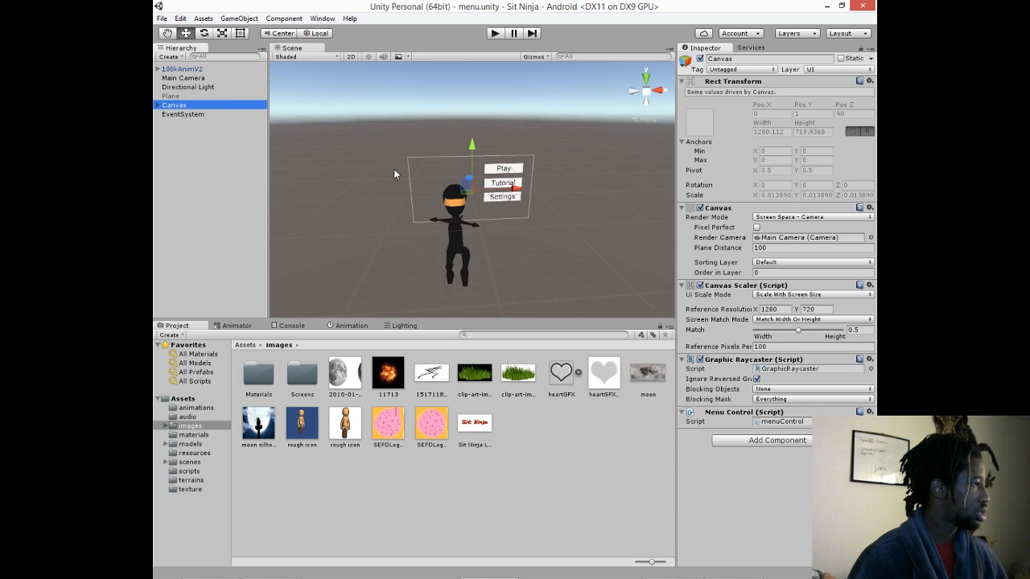
scroll(466, 199, "up", 5)
right_click_drag(463, 192, 452, 152)
scroll(489, 163, "down", 3)
scroll(490, 164, "up", 3)
scroll(489, 163, "down", 3)
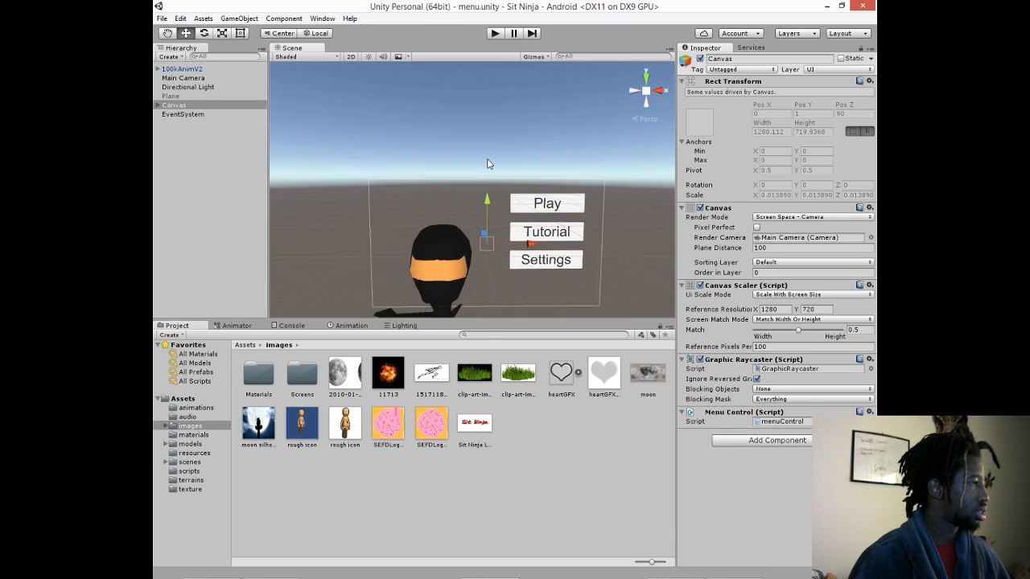
scroll(490, 164, "up", 3)
scroll(488, 164, "up", 2)
scroll(488, 164, "down", 3)
scroll(487, 164, "up", 4)
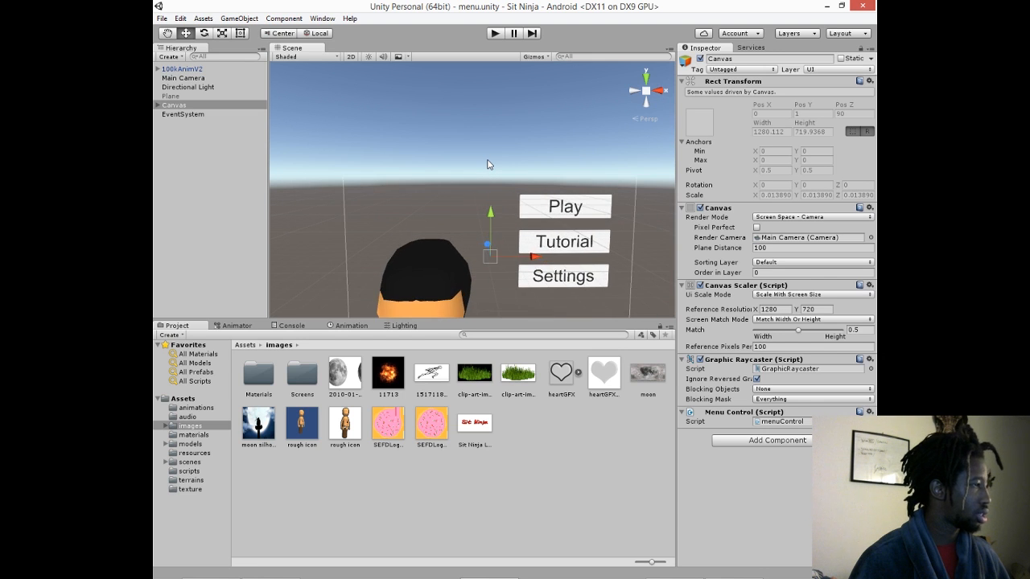
scroll(487, 164, "down", 3)
scroll(486, 158, "down", 1)
scroll(490, 160, "up", 1)
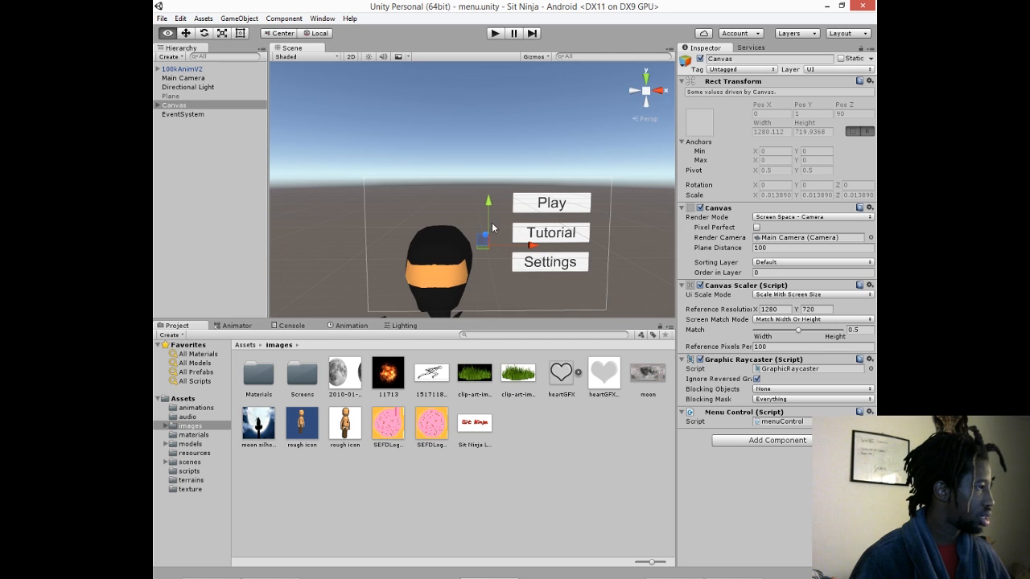
scroll(490, 223, "up", 3)
scroll(490, 222, "down", 2)
left_click(480, 125)
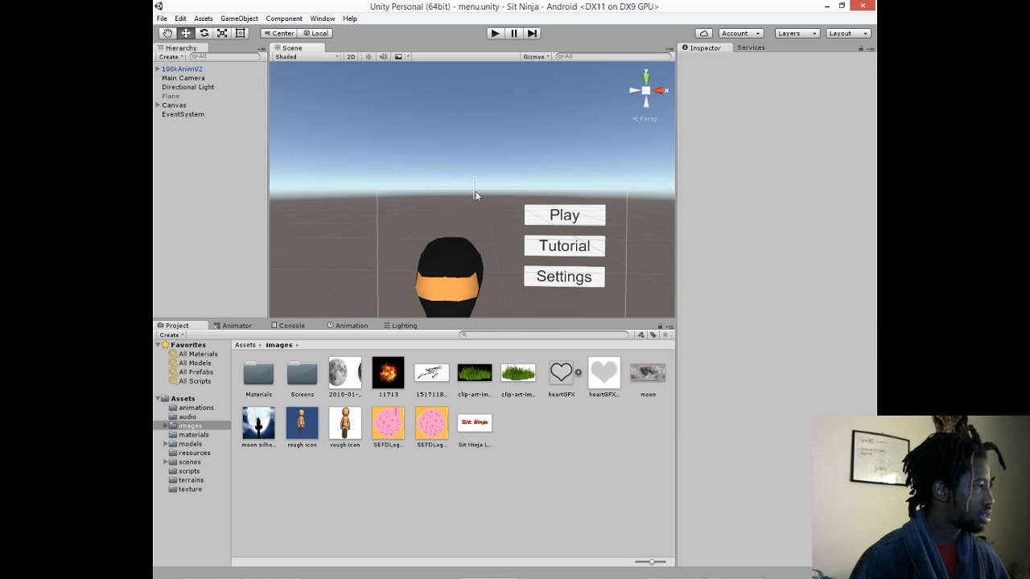
middle_click_drag(487, 185, 483, 117)
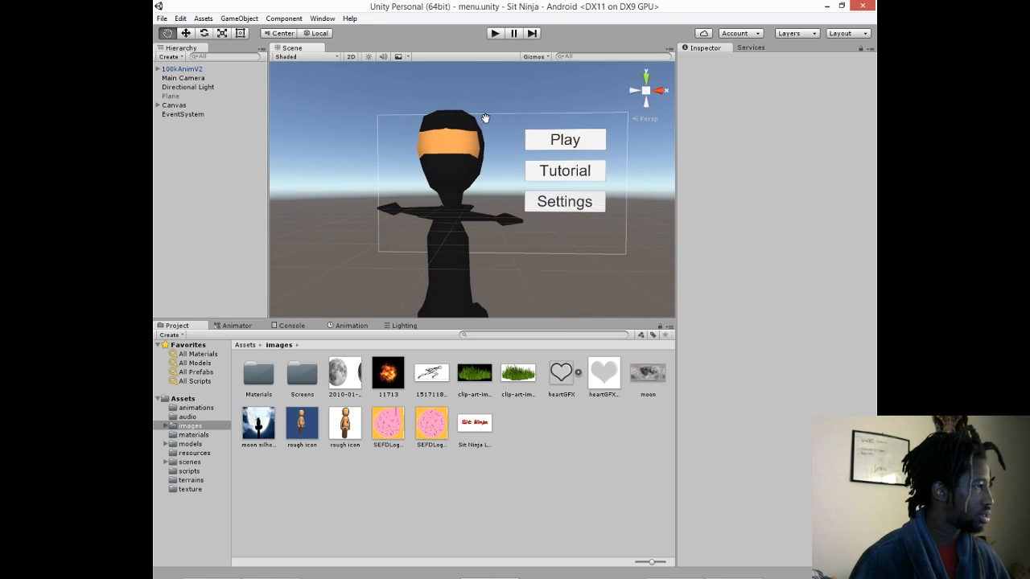
left_click_drag(483, 118, 477, 138, "alt")
- Deactivate the 100kAnimV2 ninja model in the menu scene and select the Canvas object
left_click(189, 105)
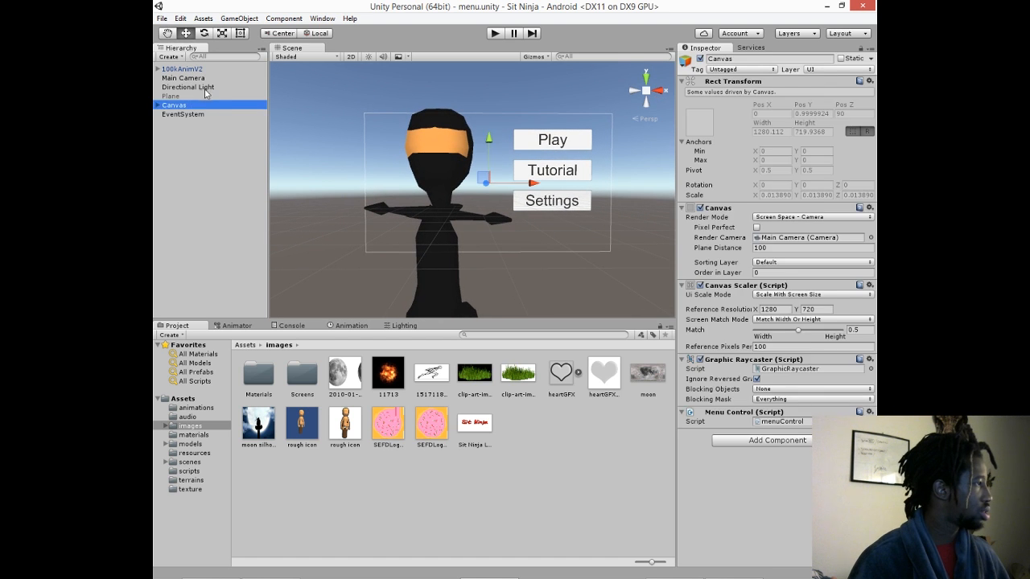
left_click(204, 88)
left_click(194, 96)
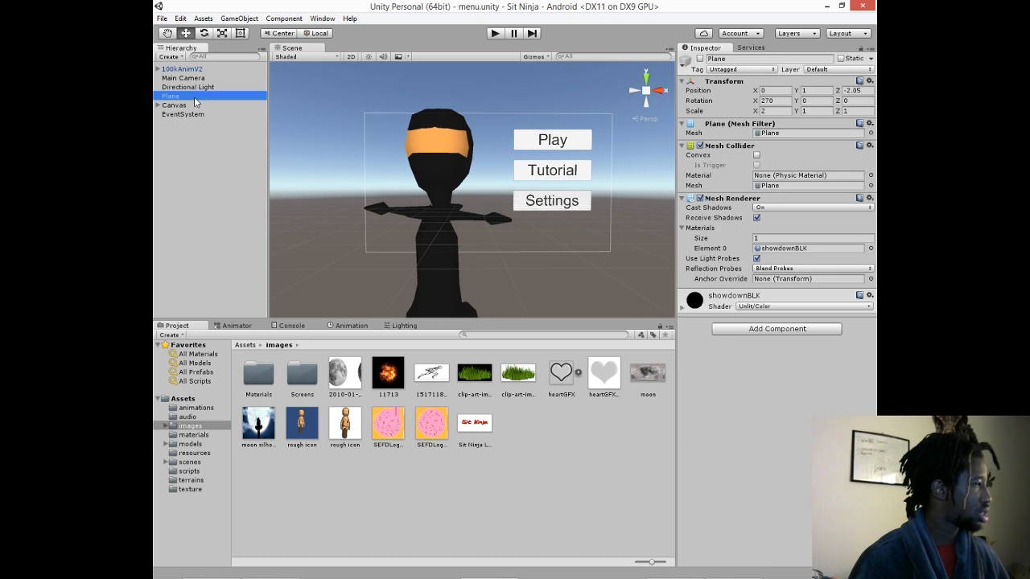
left_click(200, 69)
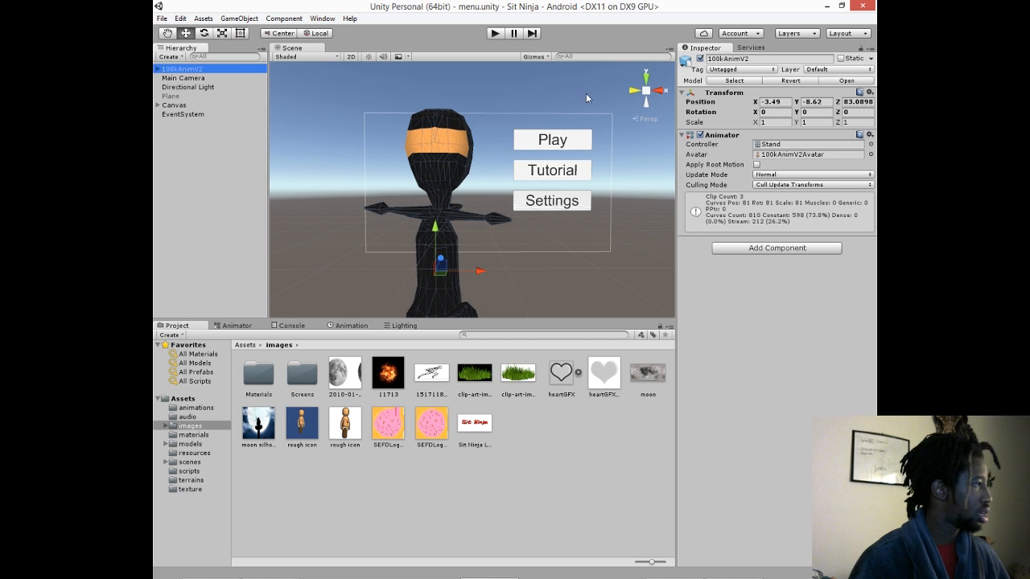
left_click(699, 58)
left_click(197, 96)
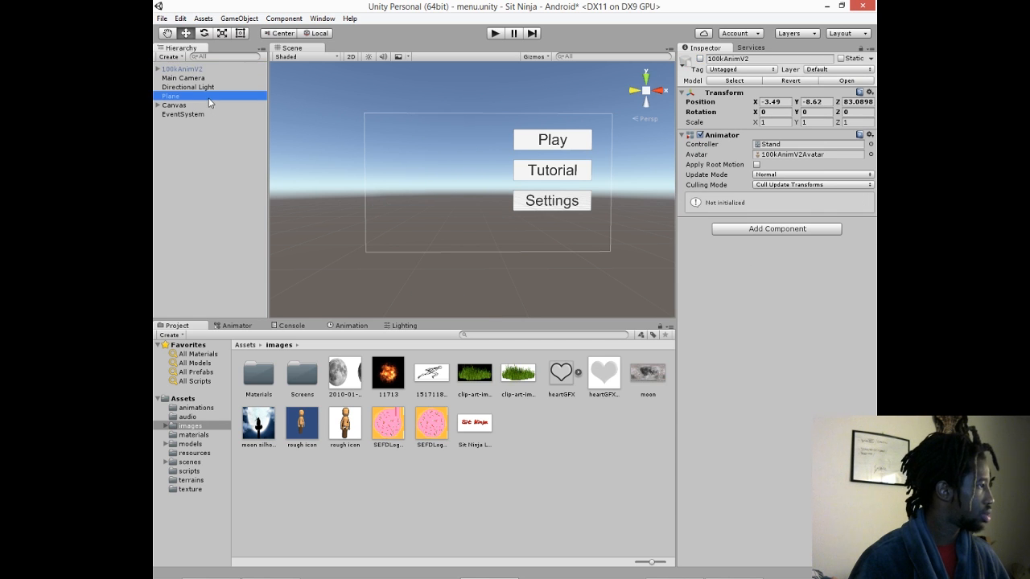
left_click(205, 106)
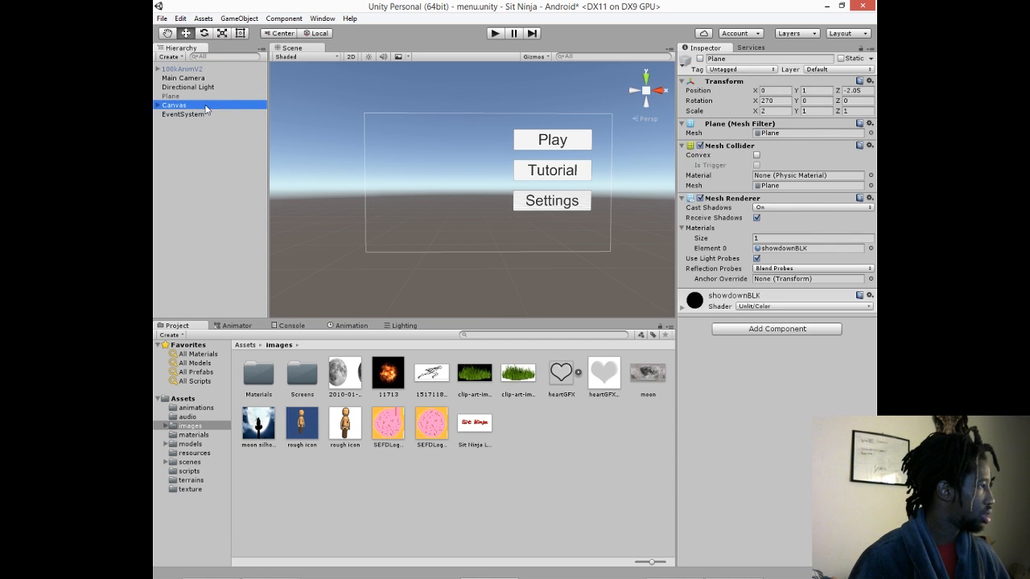
- Try to place the Sit Ninja Logo image from the images folder directly into the menu scene
left_click(476, 424)
left_click_drag(506, 355, 210, 153)
left_click(474, 426)
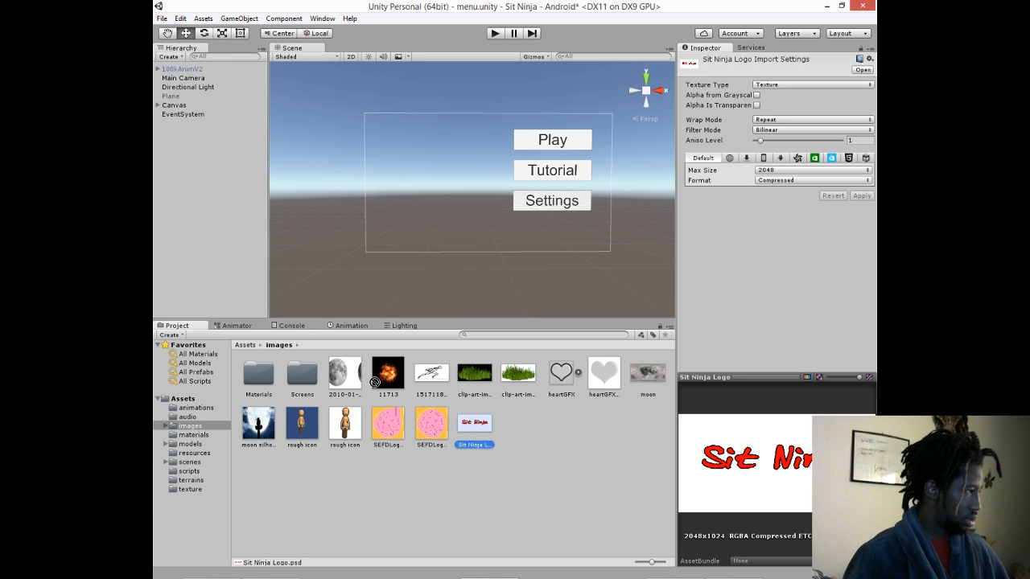
left_click_drag(480, 432, 417, 213)
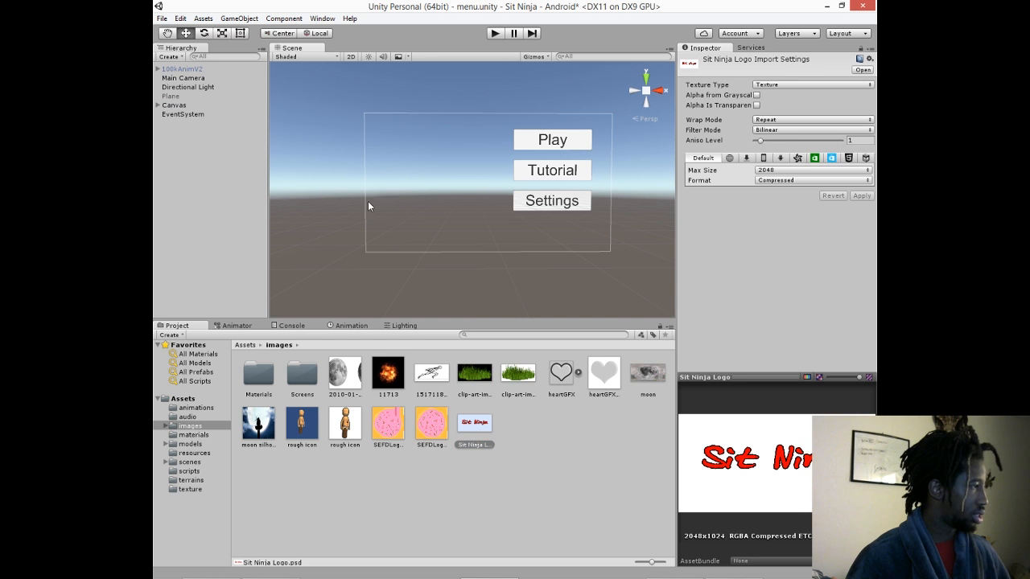
- Add a Raw Image named Logo under the Canvas, give it the Sit Ninja Logo texture, and select it
left_click(216, 111)
left_click(198, 168)
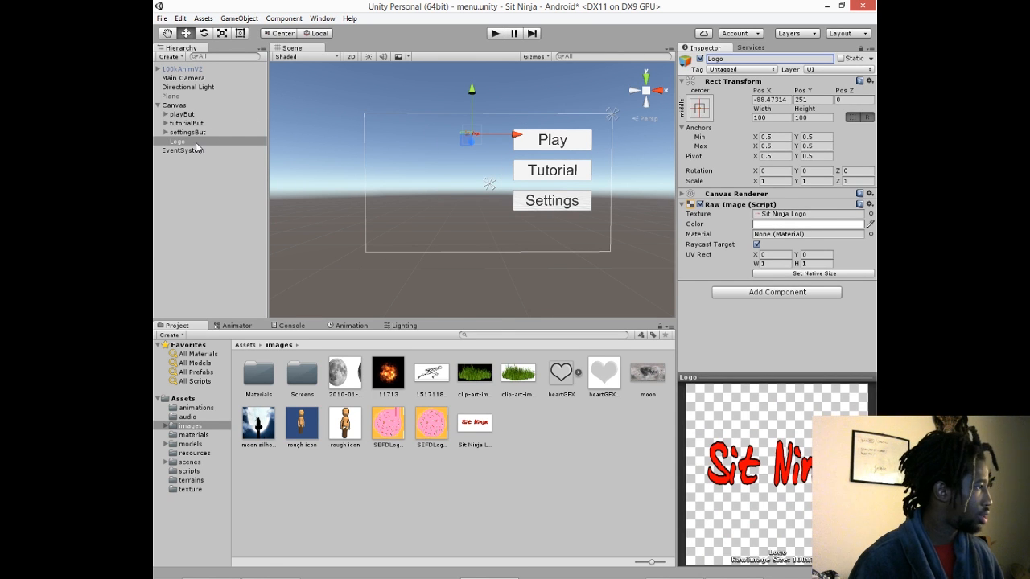
left_click(239, 18)
mouse_move(313, 108)
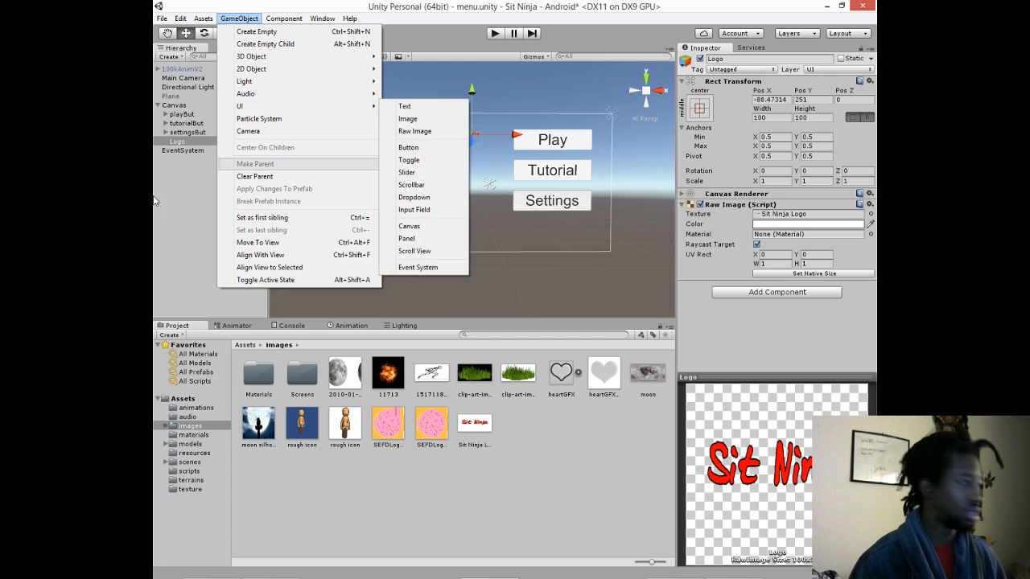
left_click(490, 436)
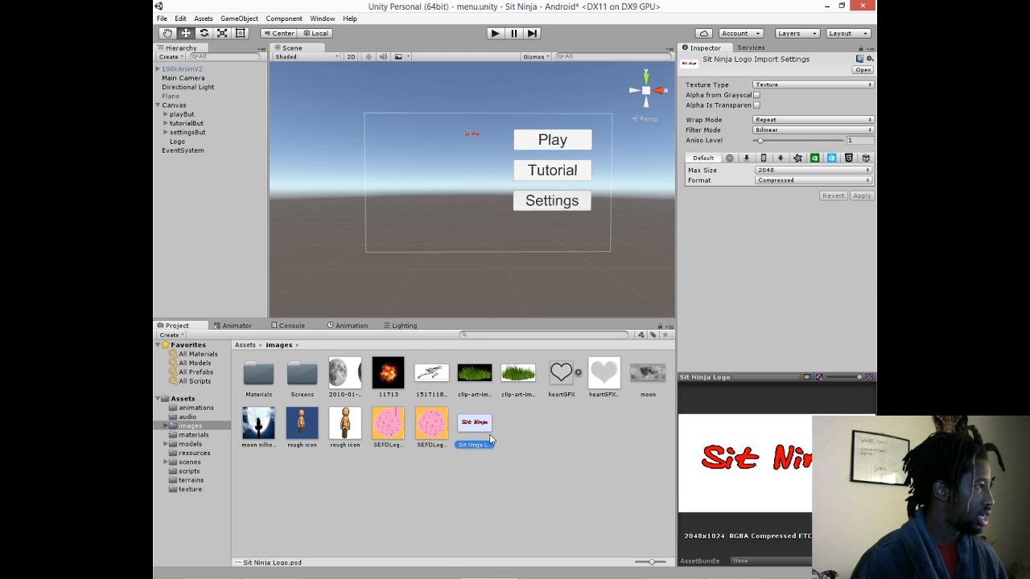
left_click(212, 141)
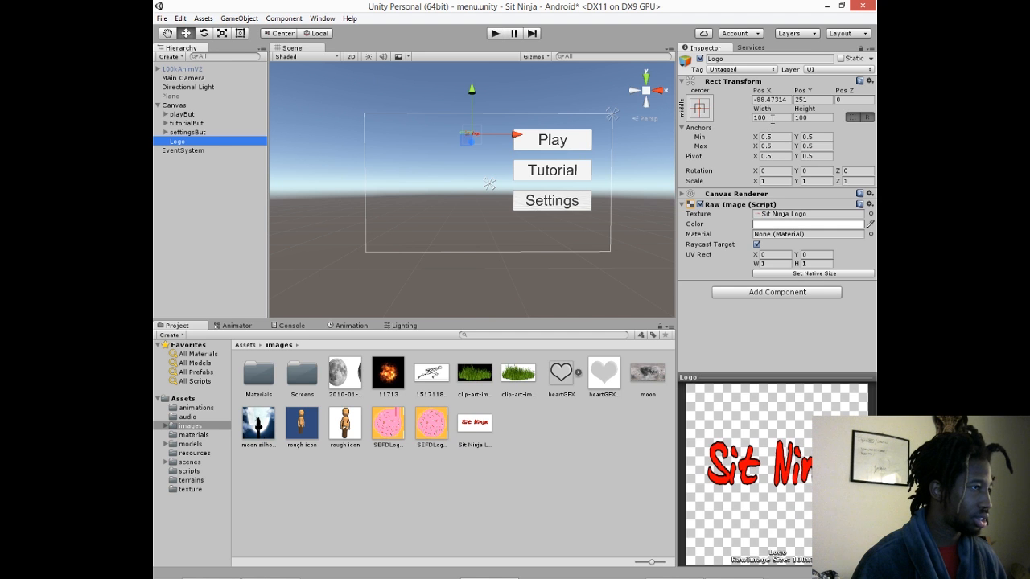
- Set the Logo object's scale to 10 on the X, Y and Z axes
left_click(774, 181)
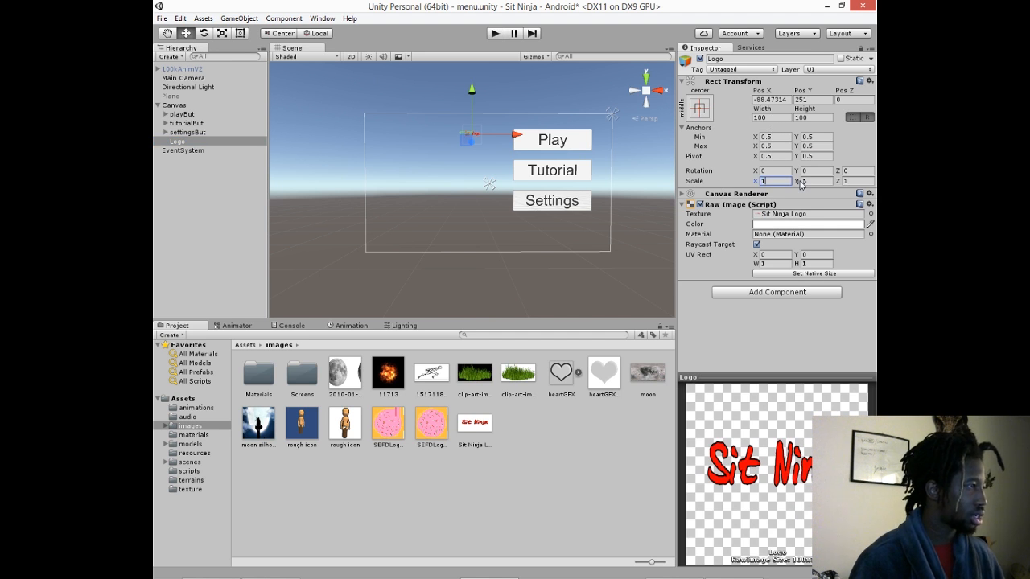
key("Tab")
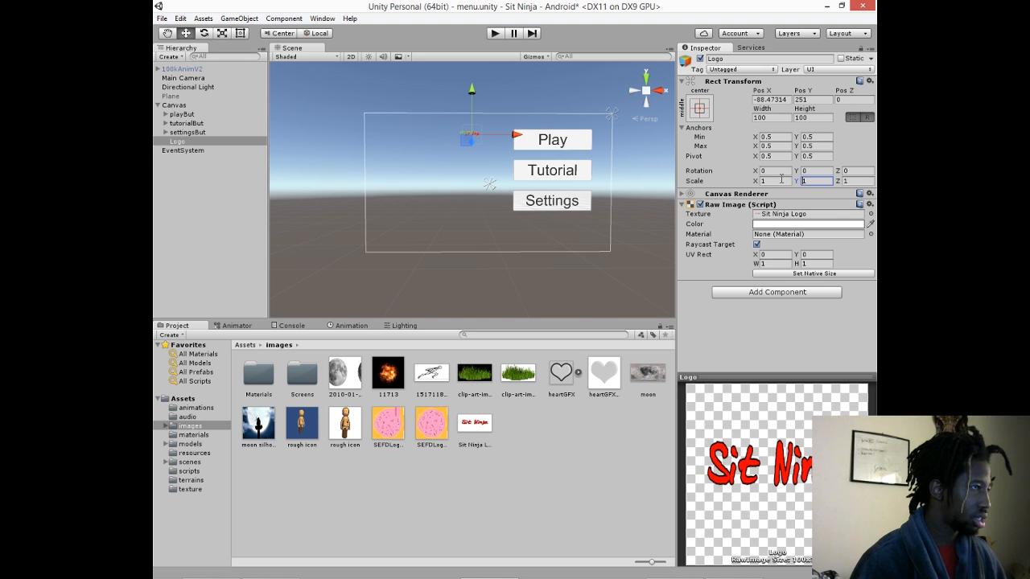
left_click(725, 172)
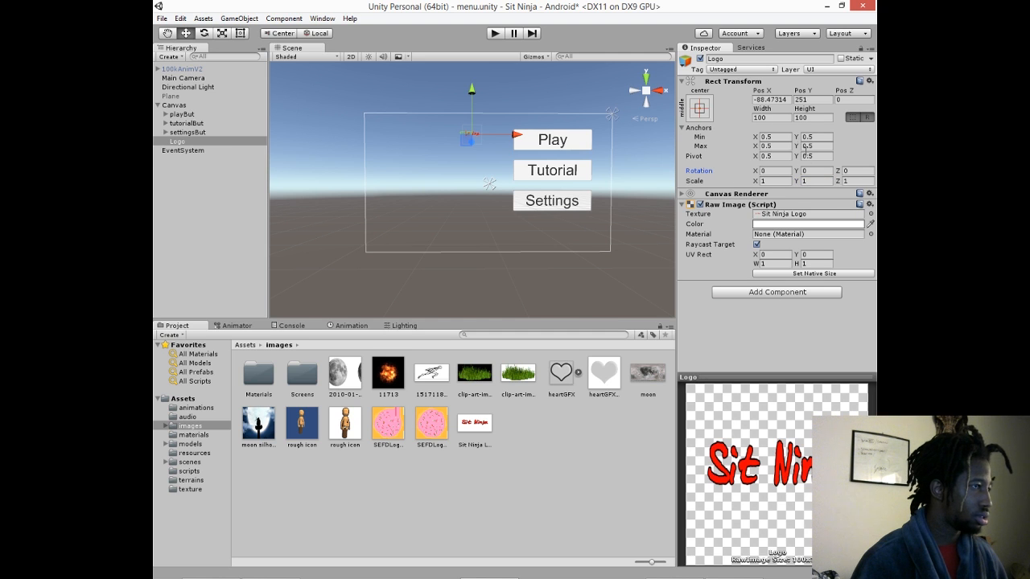
left_click(775, 119)
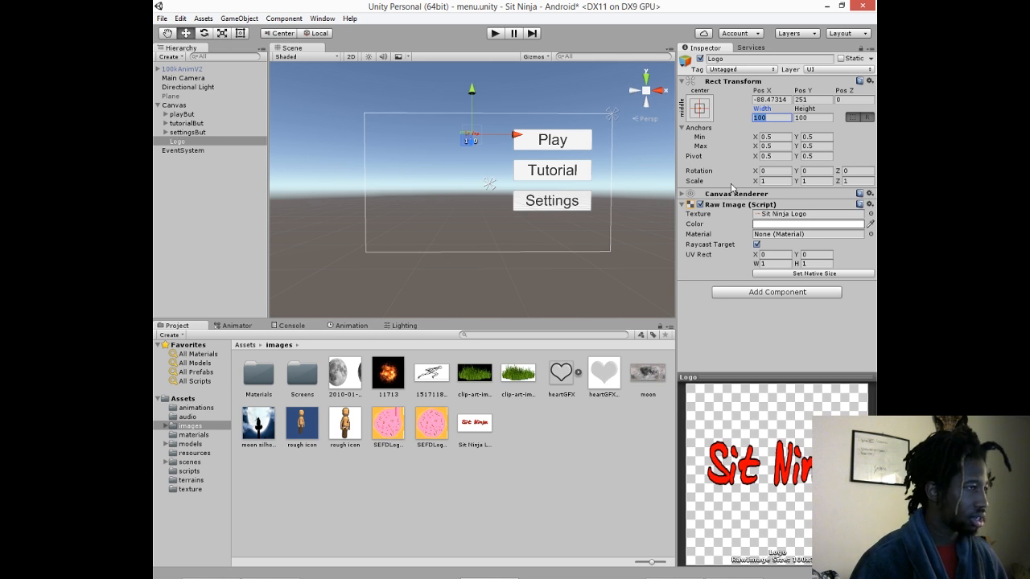
left_click(761, 182)
type("10")
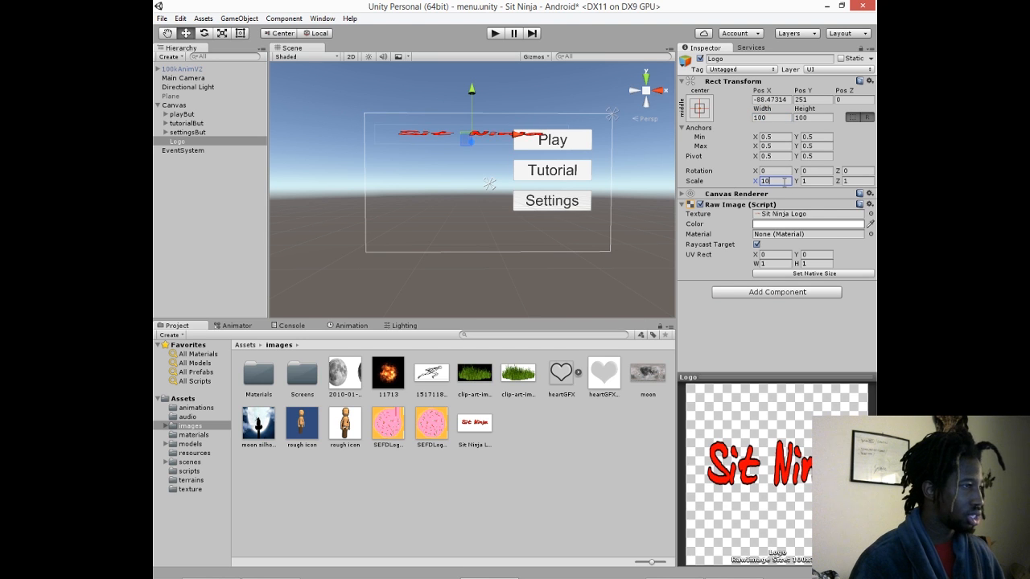
key("Tab")
type("10")
key("Tab")
type("10")
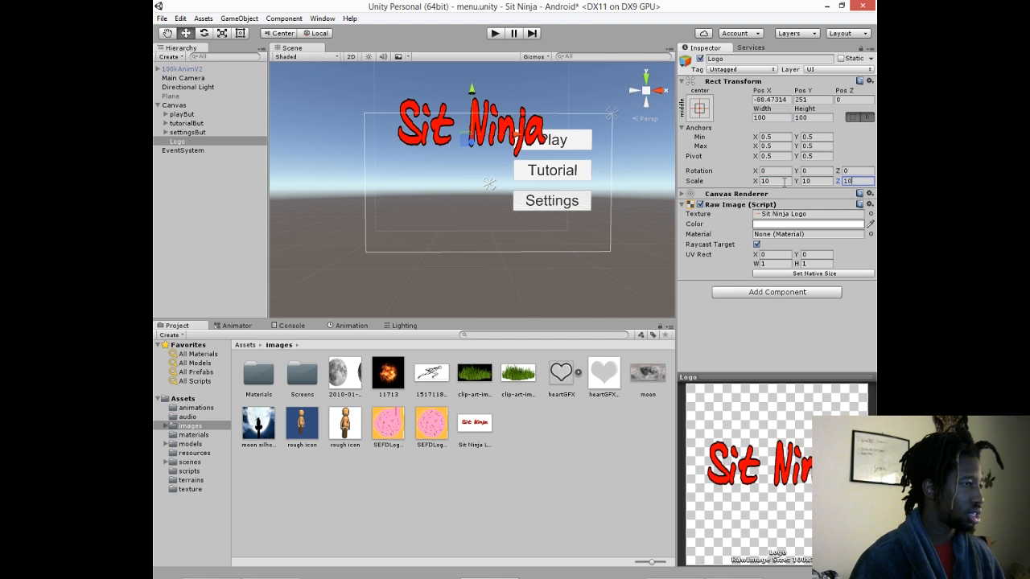
left_click(785, 320)
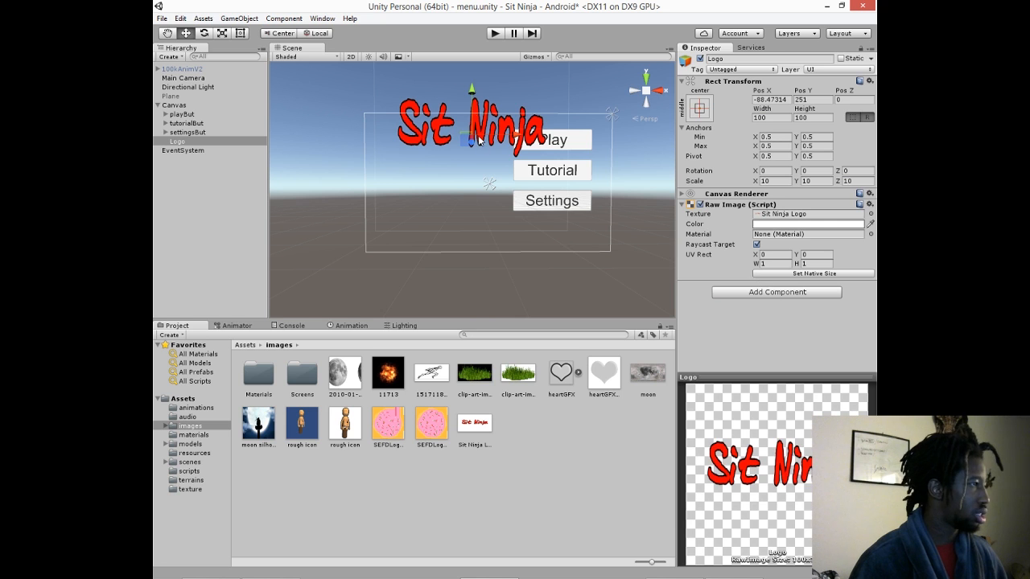
- Move the Logo beside the menu buttons to about X -277, Y 143, and set its scale to 7 on all three axes
left_click_drag(472, 95, 472, 115)
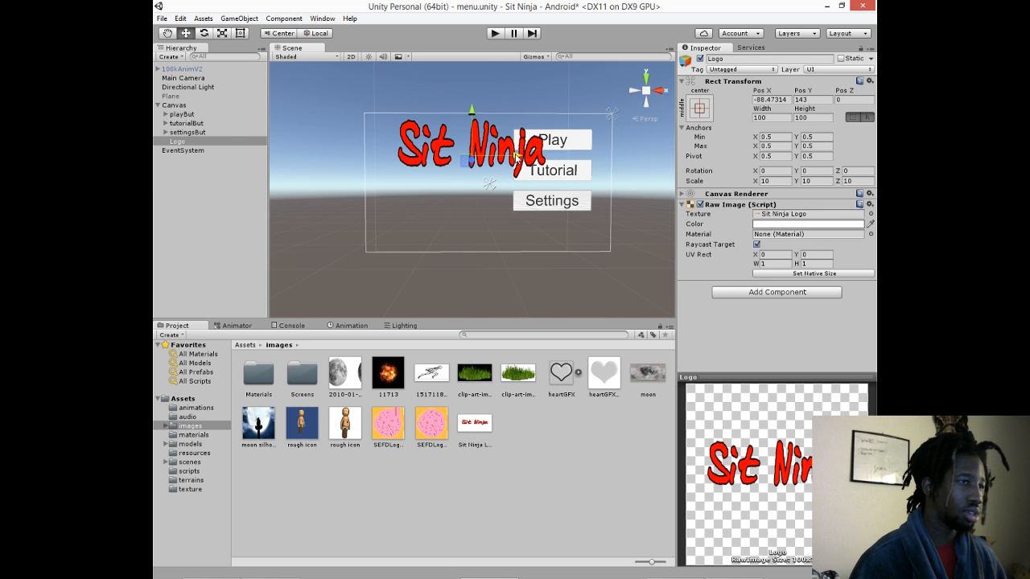
left_click_drag(517, 156, 482, 158)
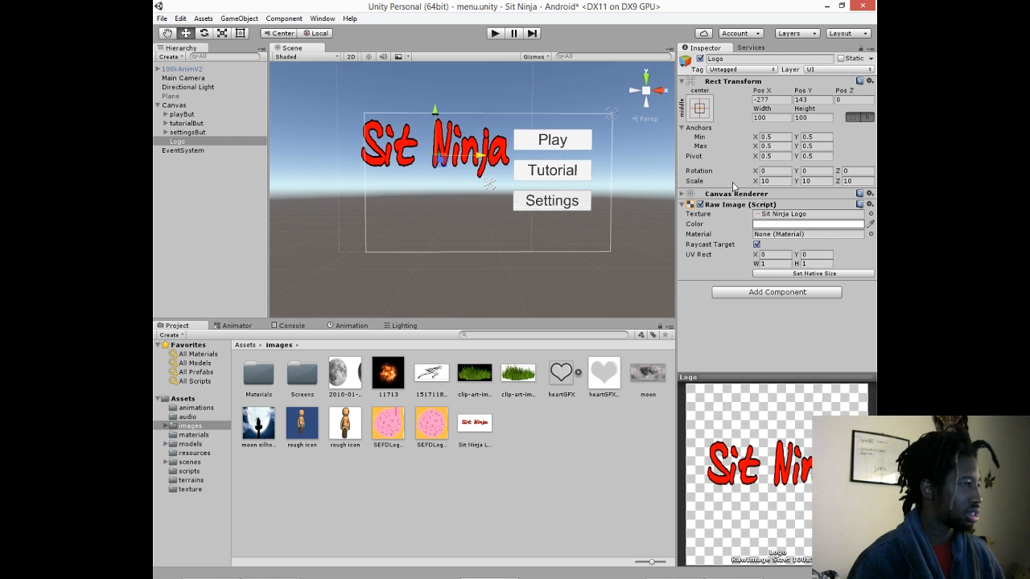
left_click(768, 182)
type("7")
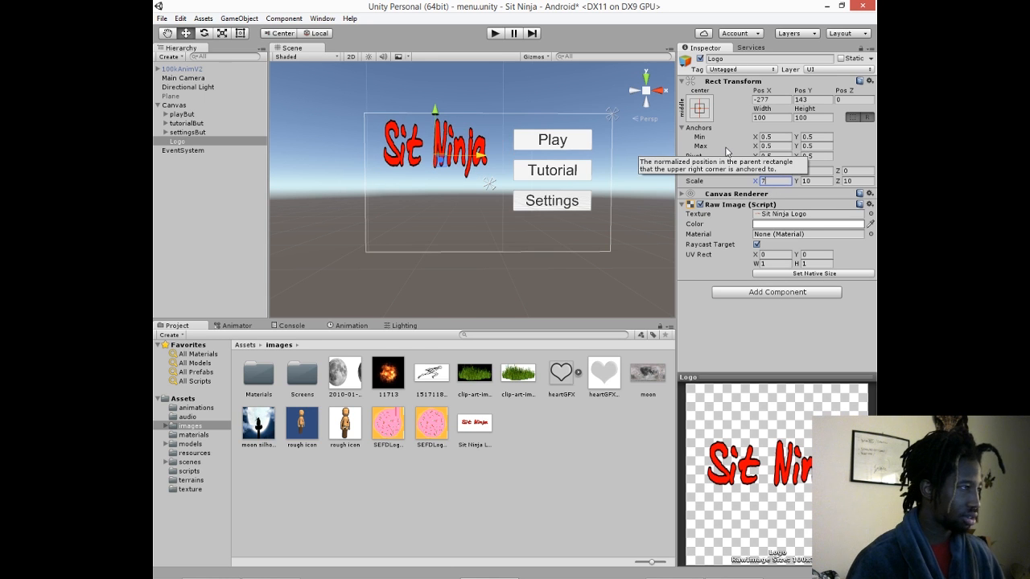
key("Tab")
type("7")
key("Tab")
type("7")
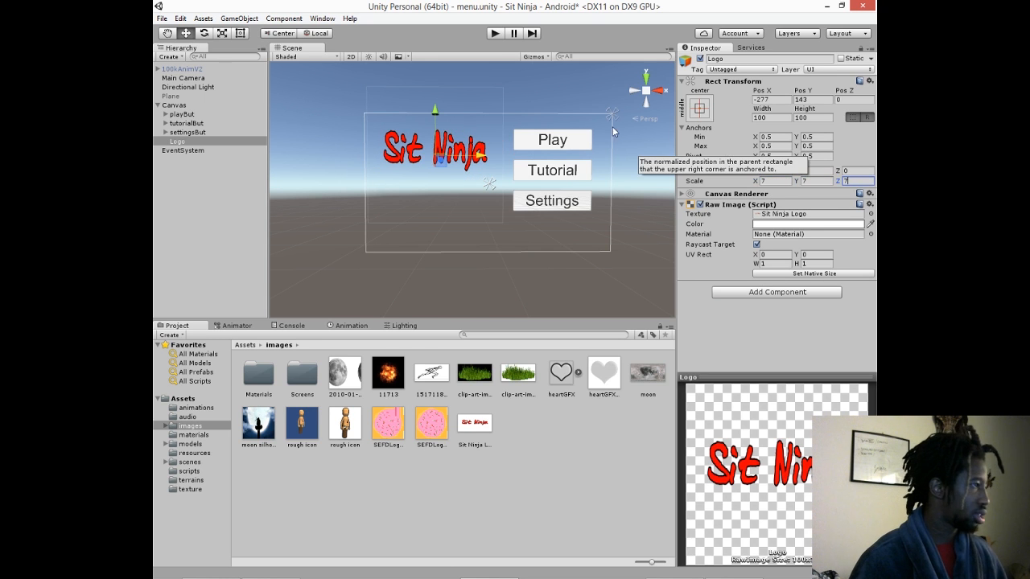
- Reposition the Logo higher and closer to the Play button, at about X -236, Y 199
mouse_move(435, 112)
left_mouse_down()
mouse_move(436, 93)
mouse_move(438, 106)
left_mouse_up()
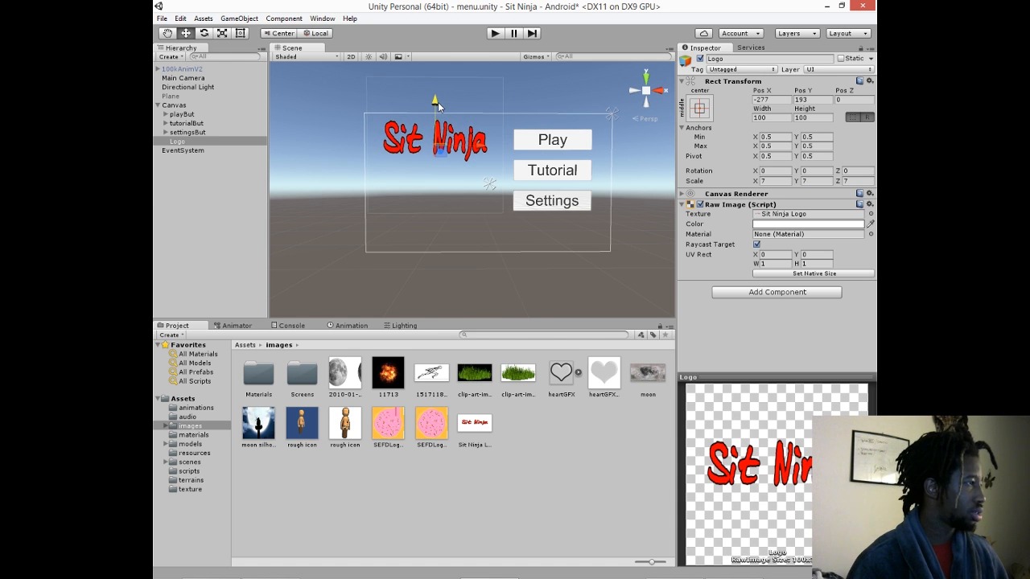
left_click_drag(487, 149, 491, 147)
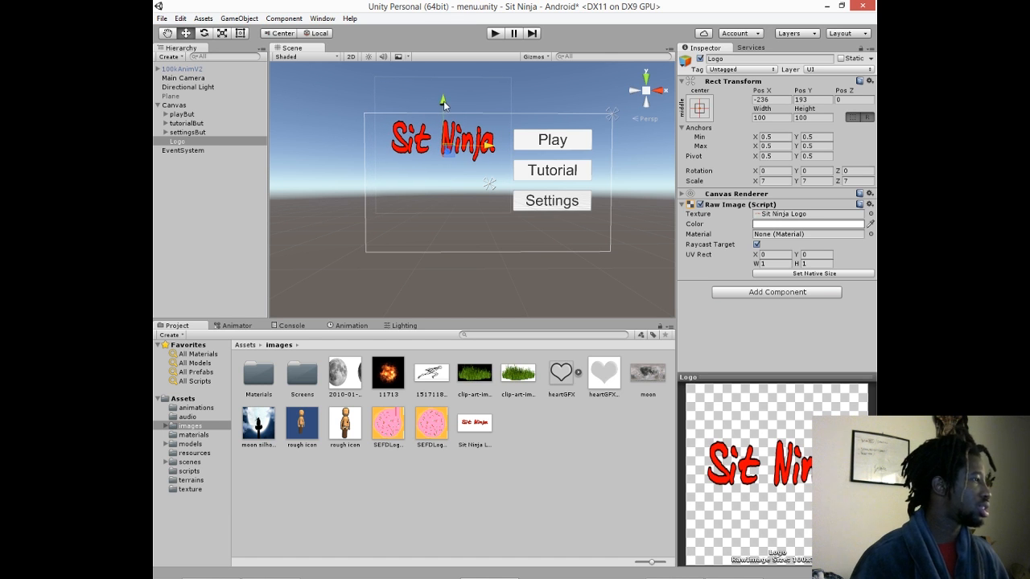
left_click_drag(443, 106, 441, 103)
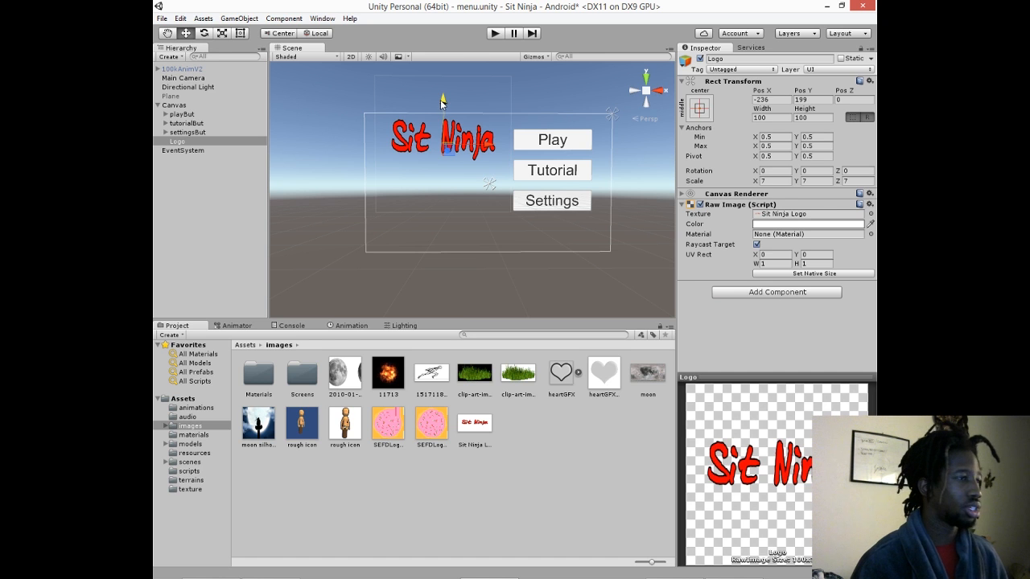
- Set the Logo's X and Y scale to 5 and raise it to about Y 211
left_click(765, 181)
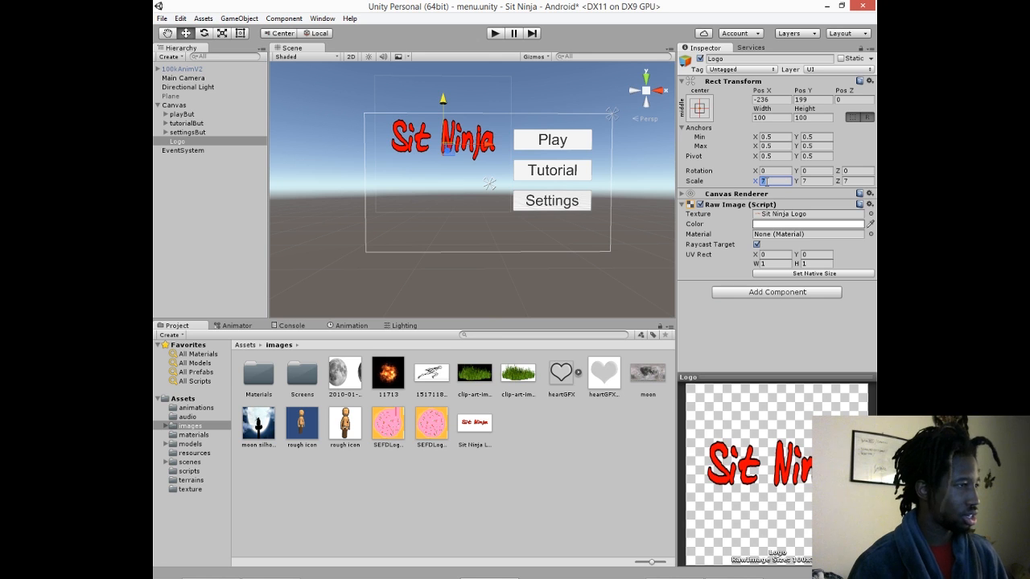
type("5")
key("Tab")
type("5")
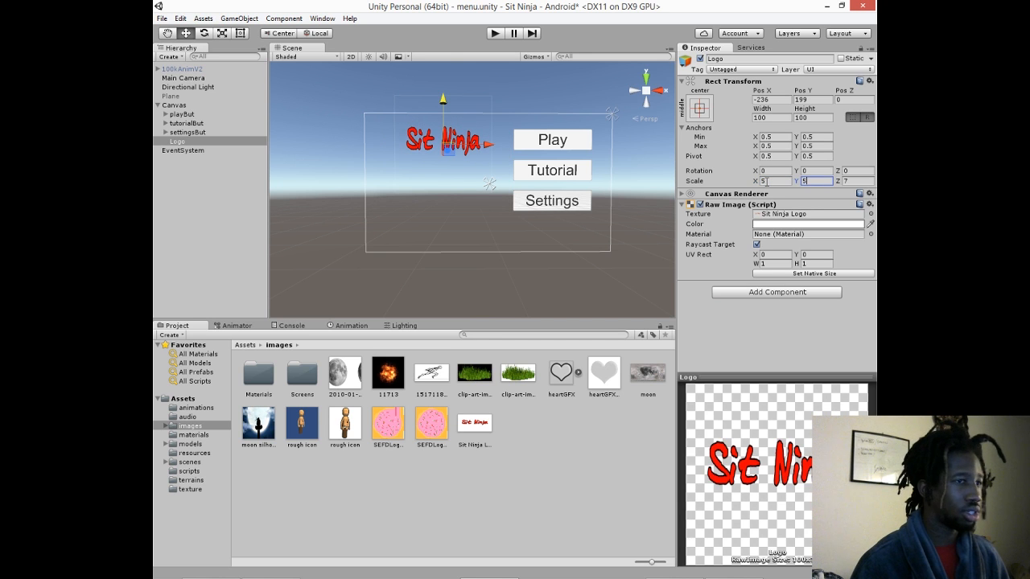
mouse_move(442, 99)
left_mouse_down()
mouse_move(440, 91)
mouse_move(448, 98)
left_mouse_up()
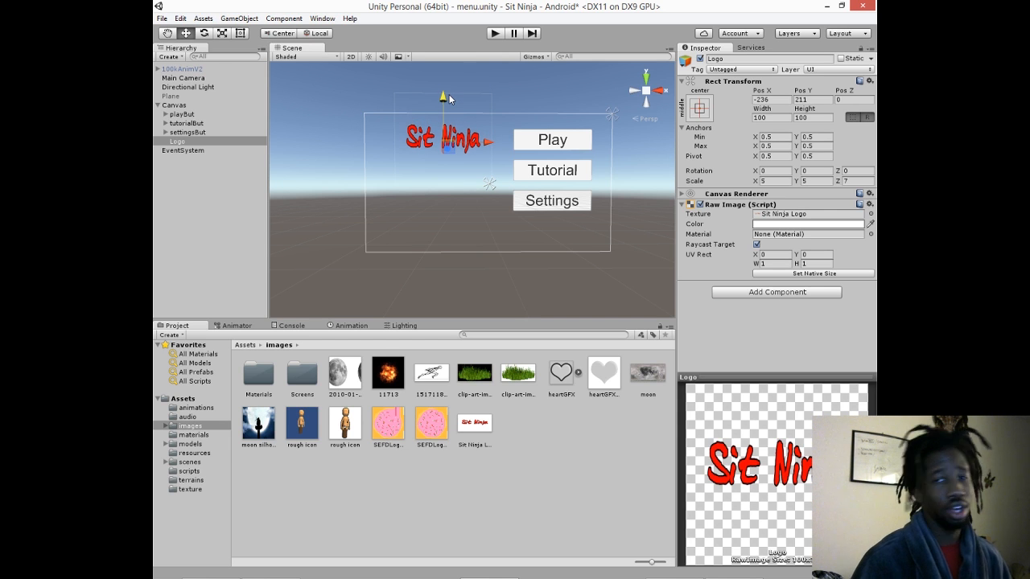
- Switch to Photoshop, apply a red-to-dark Gradient Overlay to the Sit Ninja text layer, and save the logo file
mouse_move(441, 576)
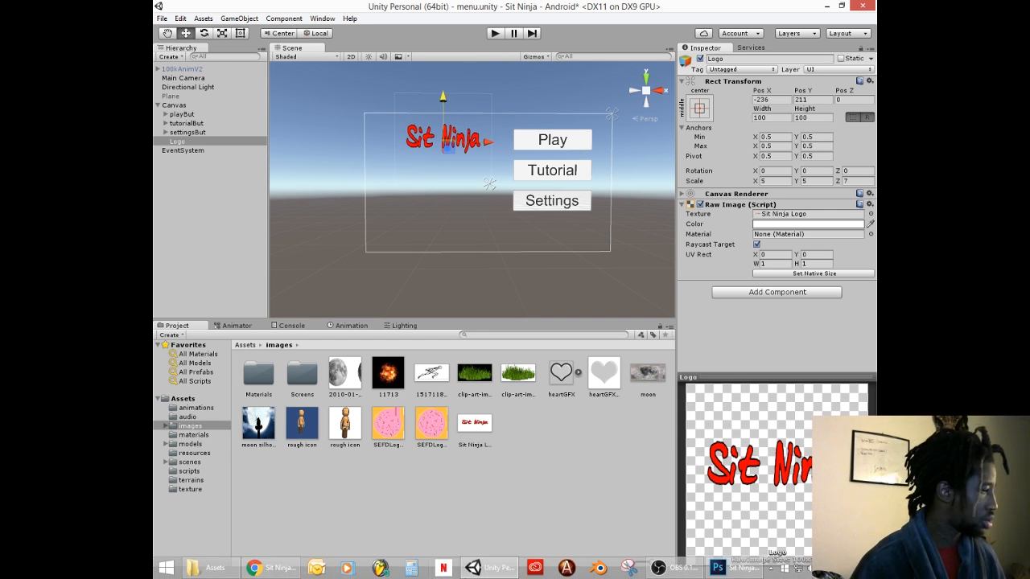
mouse_move(728, 569)
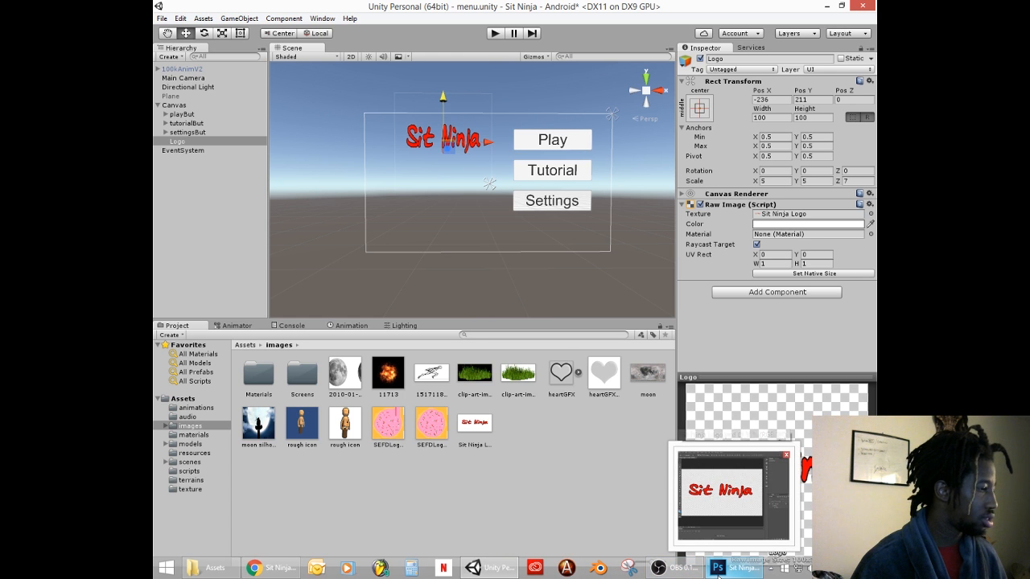
left_click(712, 545)
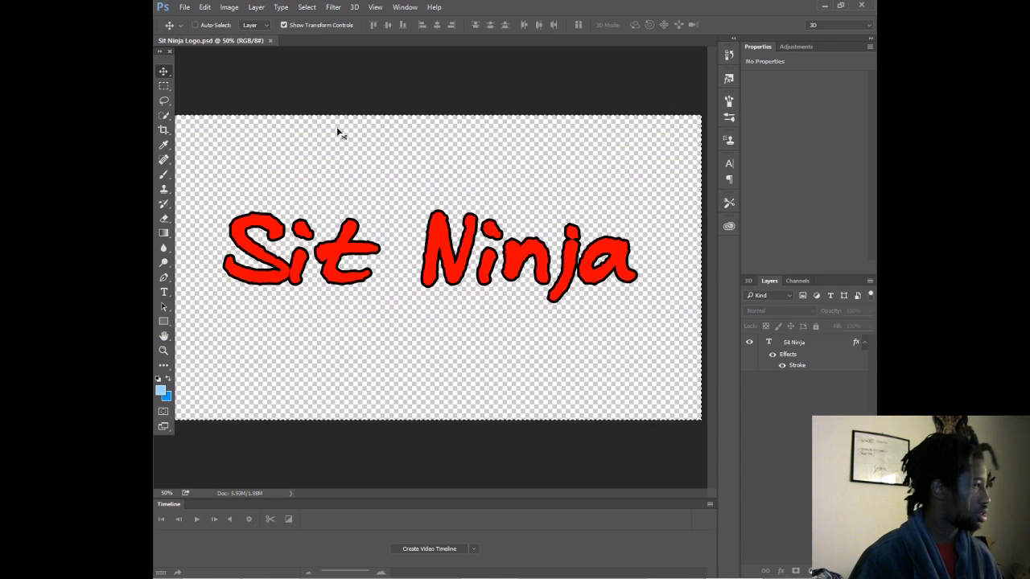
left_click(821, 347)
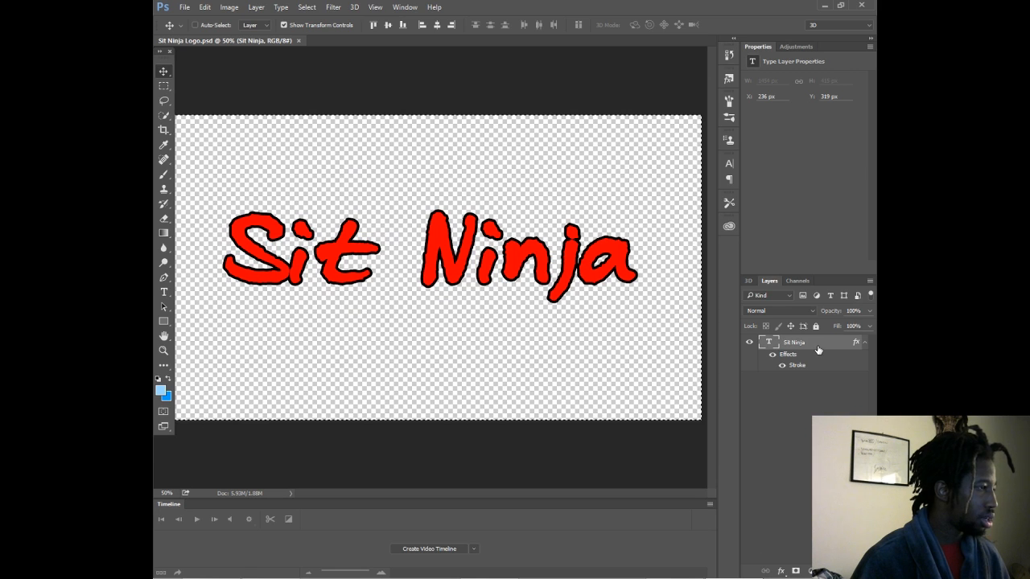
key("h")
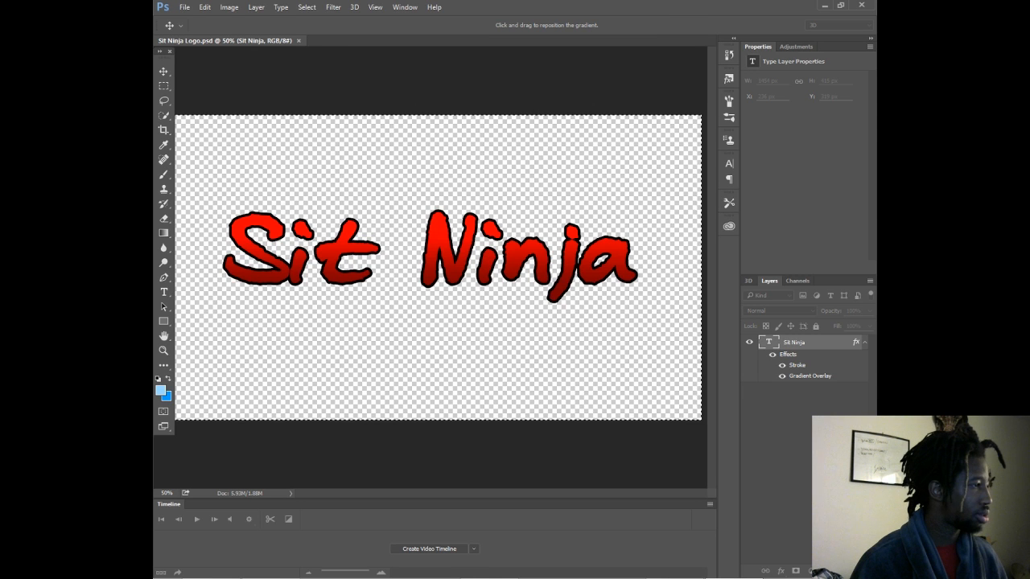
key("Return")
key("ctrl+s")
- Return to Unity and inspect the Sit Ninja Logo texture in the images folder for the gradient
mouse_move(349, 574)
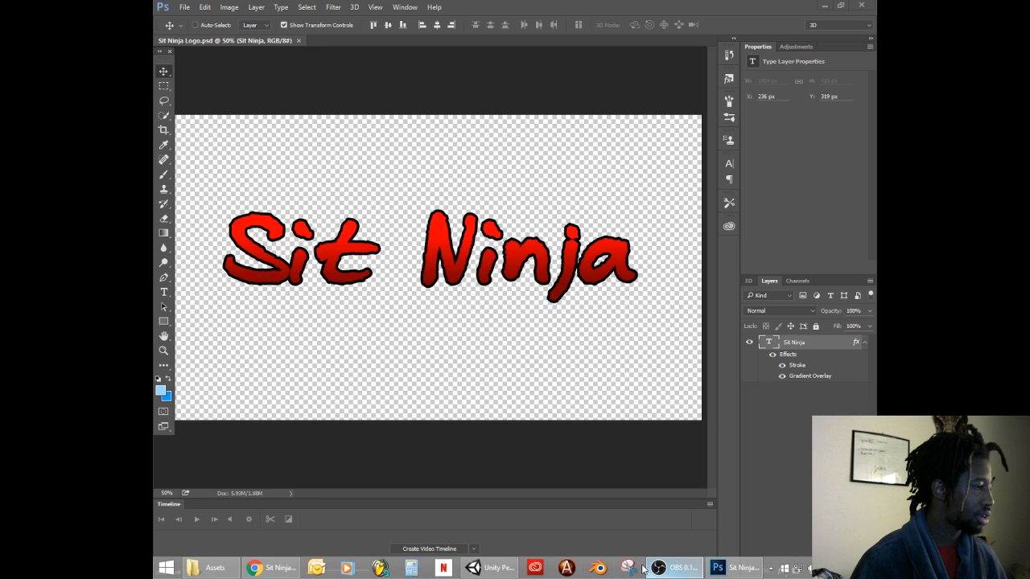
left_click(487, 570)
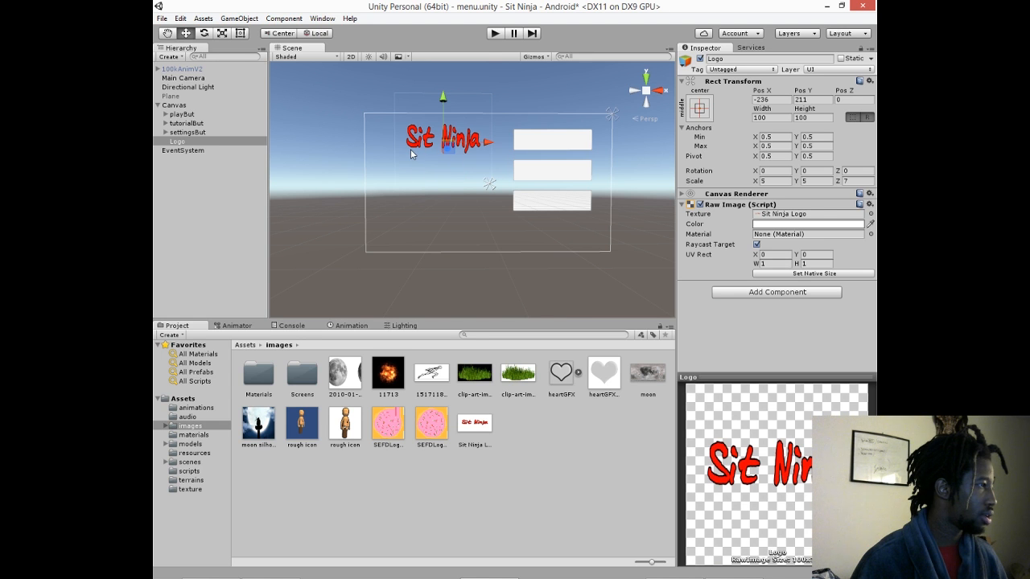
left_click(400, 419)
left_click(394, 390)
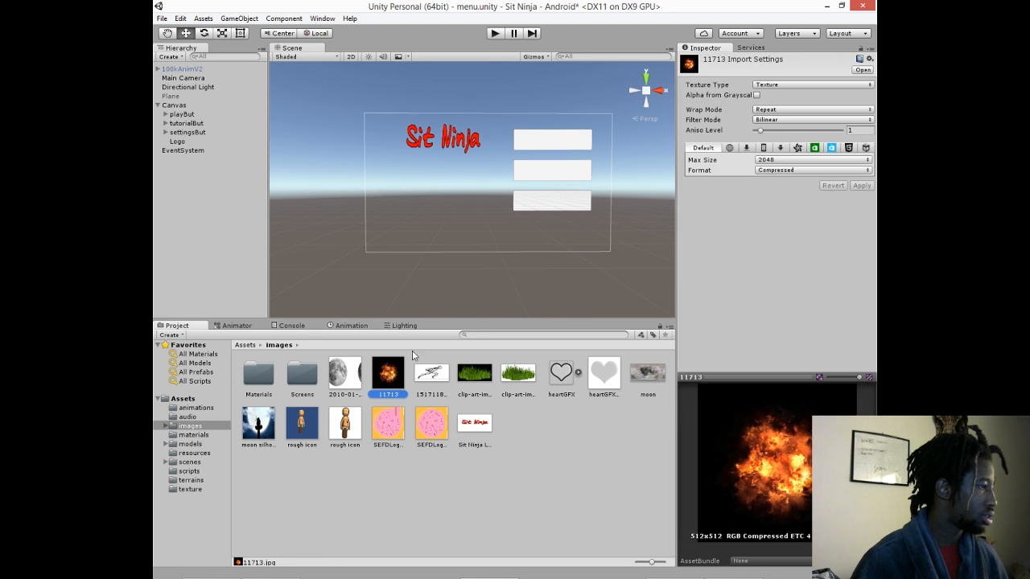
left_click(477, 430)
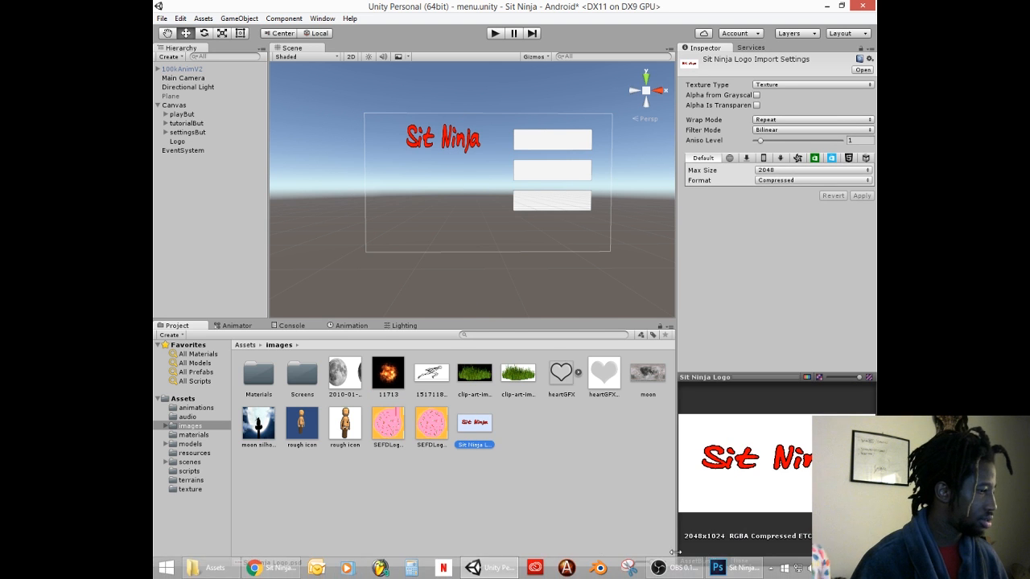
- Switch to Photoshop to recheck the gradient logo, and return to the menu scene in Unity
left_click(720, 572)
left_click(434, 6)
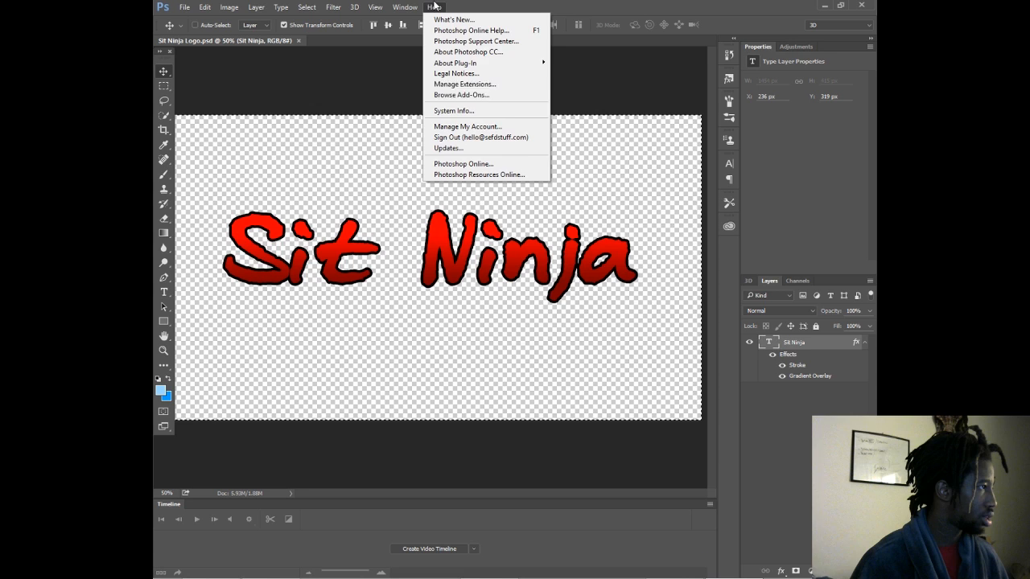
left_click(375, 174)
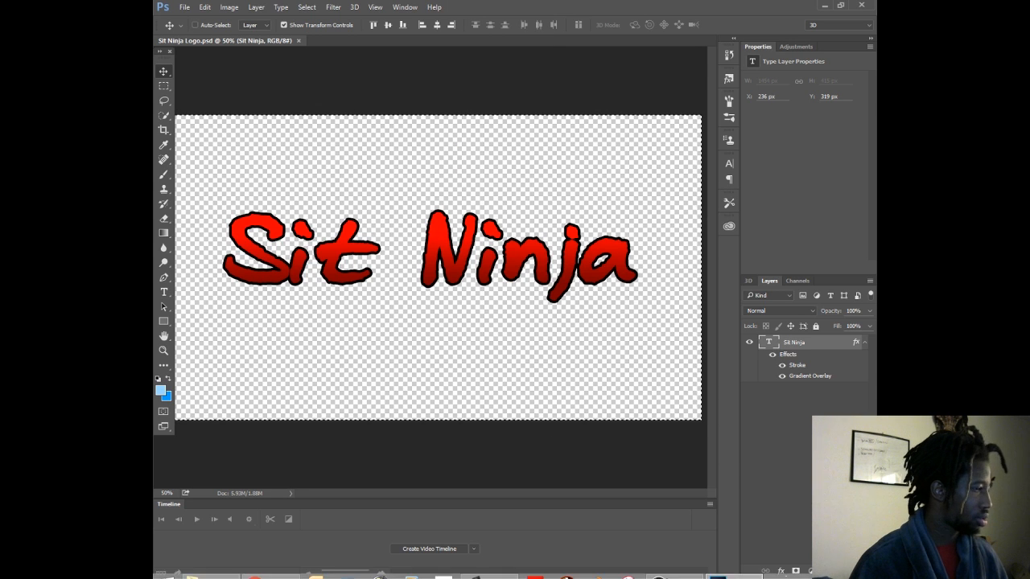
left_click(486, 568)
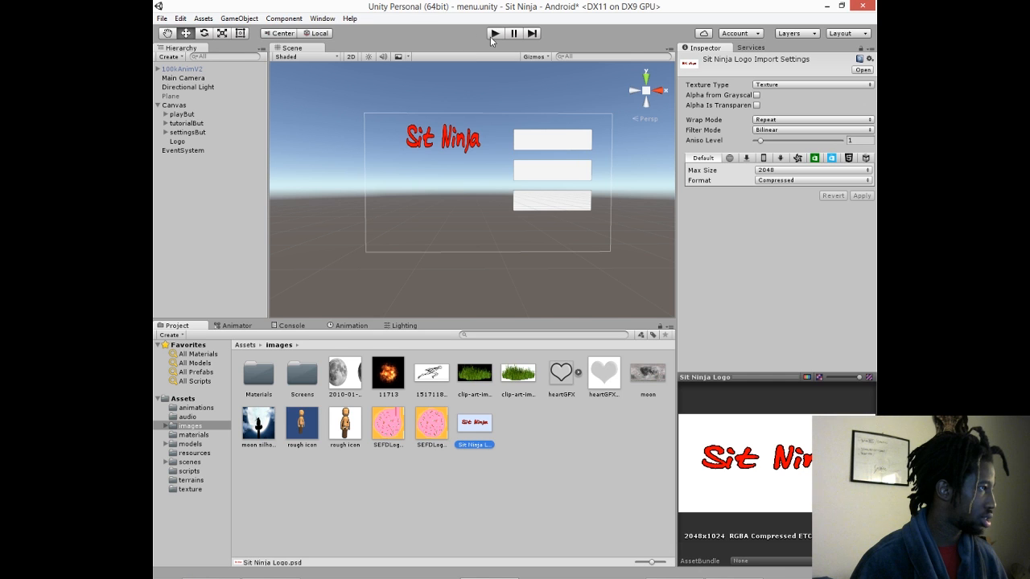
- Inspect the Sit Ninja Logo and neighbouring textures in the images folder, and playtest the menu scene
left_click(358, 412)
left_click(361, 380)
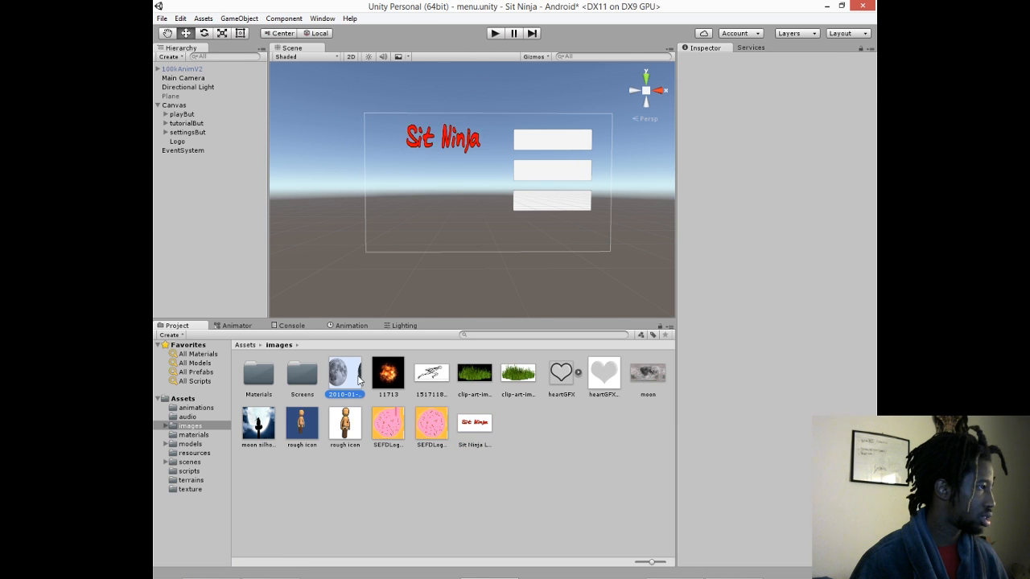
left_click(474, 423)
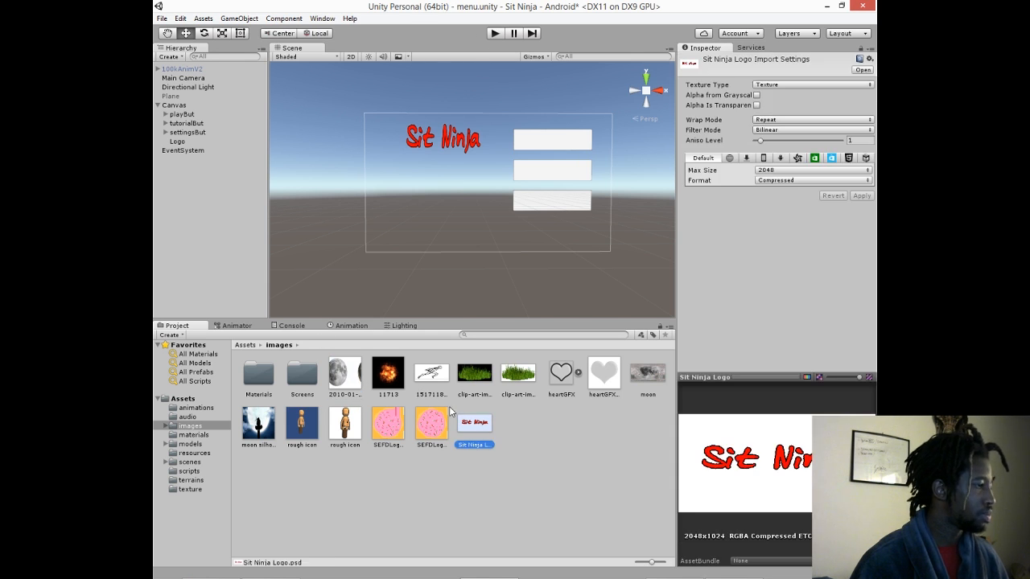
left_click(400, 380)
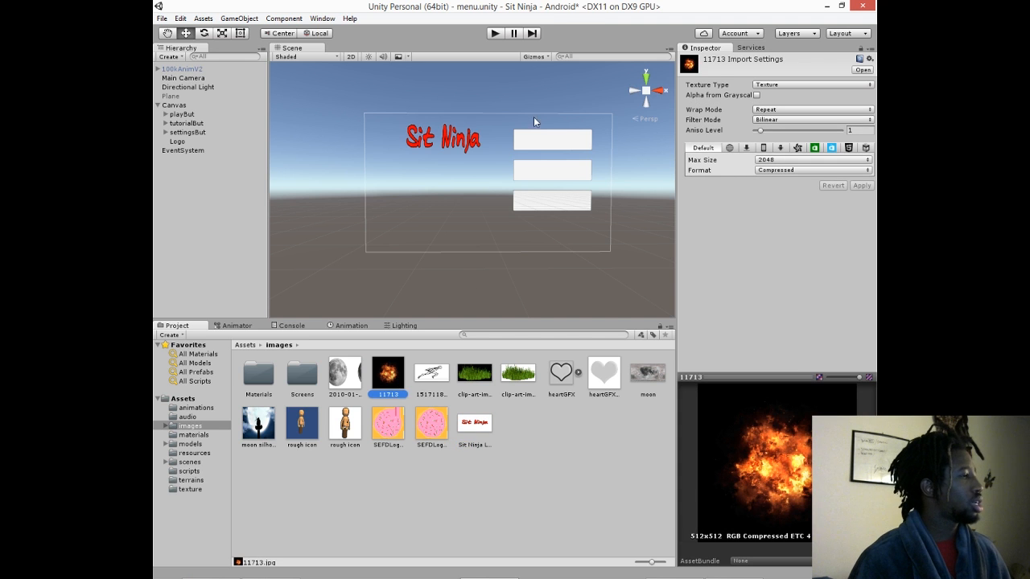
left_click(494, 35)
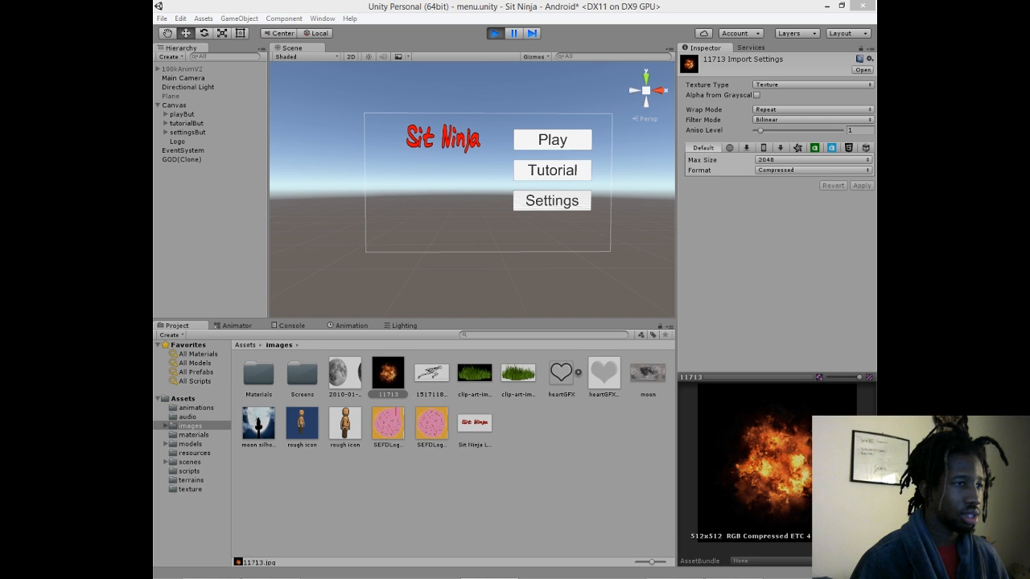
left_click(495, 34)
- Activate the 100kAnimV2 ninja, lower it to about Y -9.42 beneath the logo, and playtest the menu
left_click(189, 68)
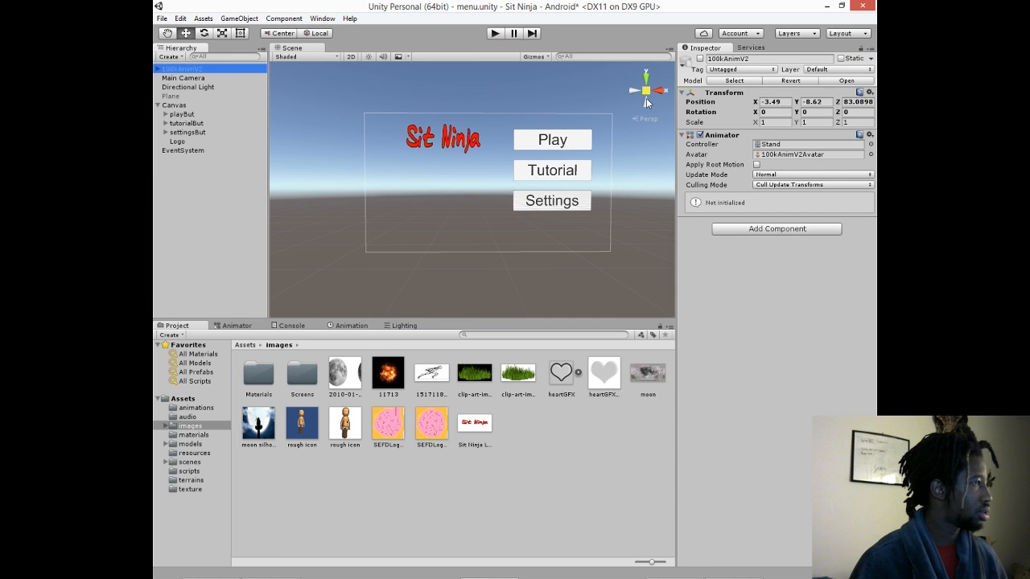
left_click(700, 59)
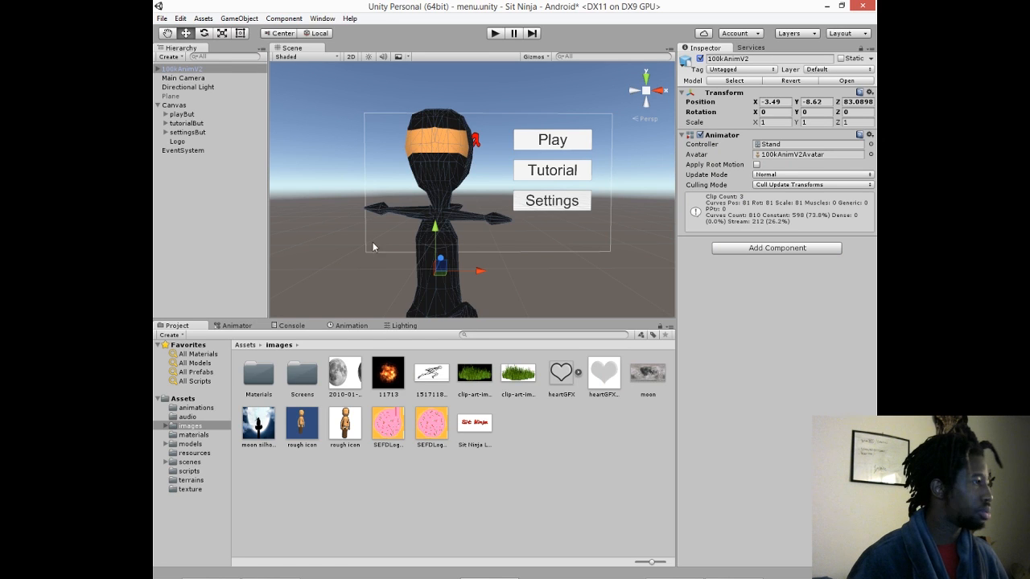
left_click_drag(434, 227, 453, 251)
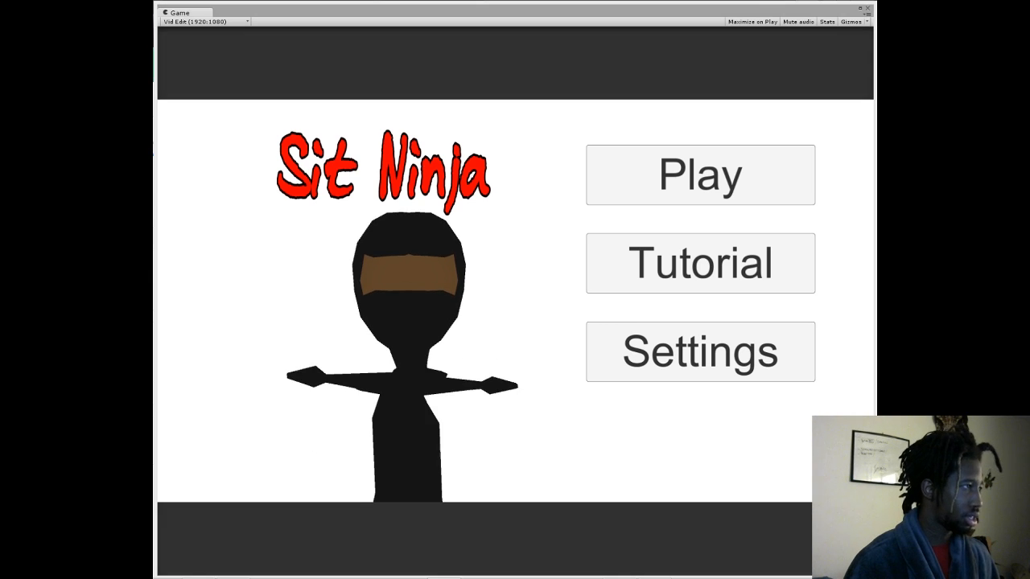
left_click(494, 34)
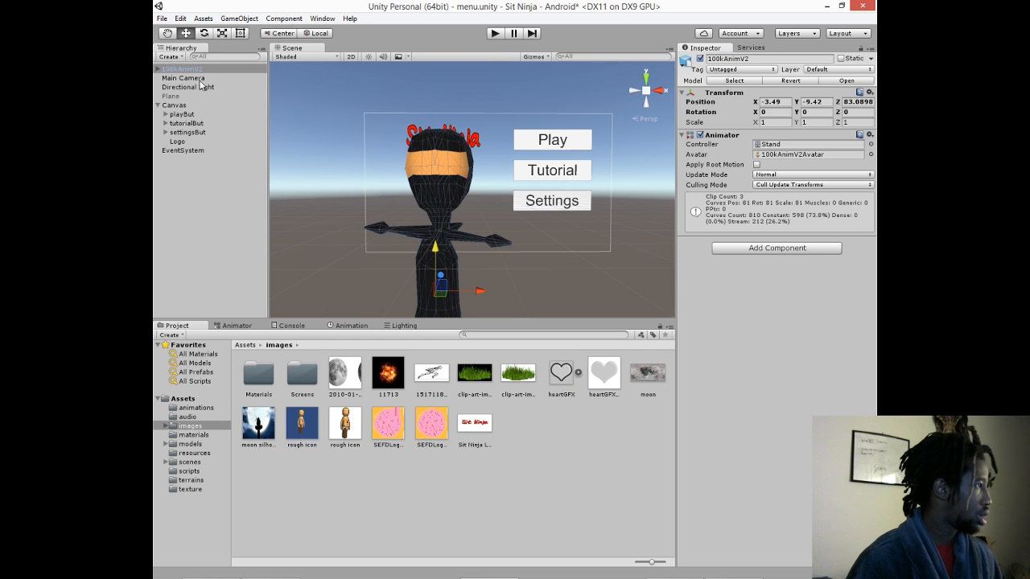
- Move the Logo to about X -174, Y 226 above the ninja's head and playtest its placement
left_click(187, 142)
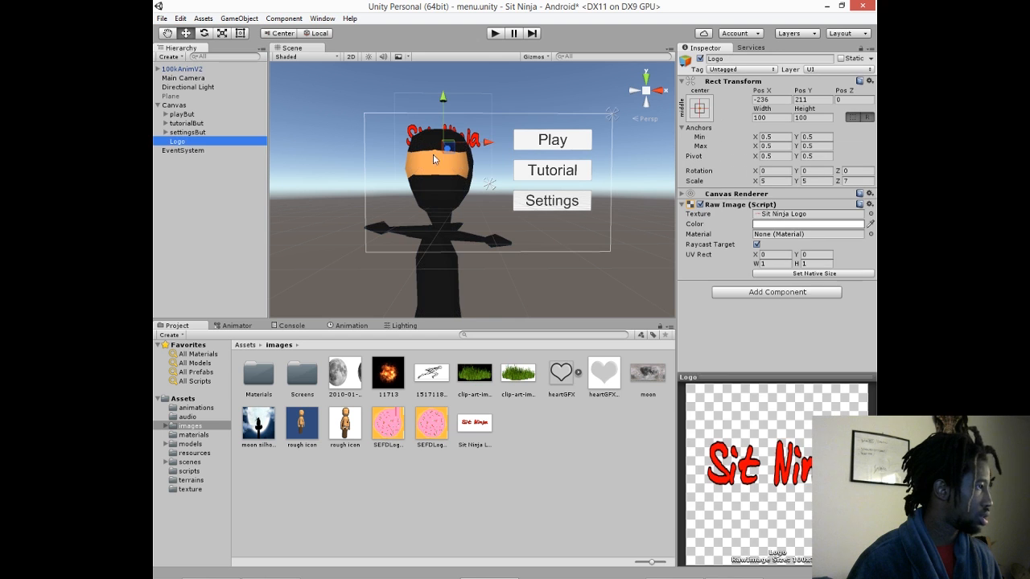
left_click_drag(488, 144, 499, 149)
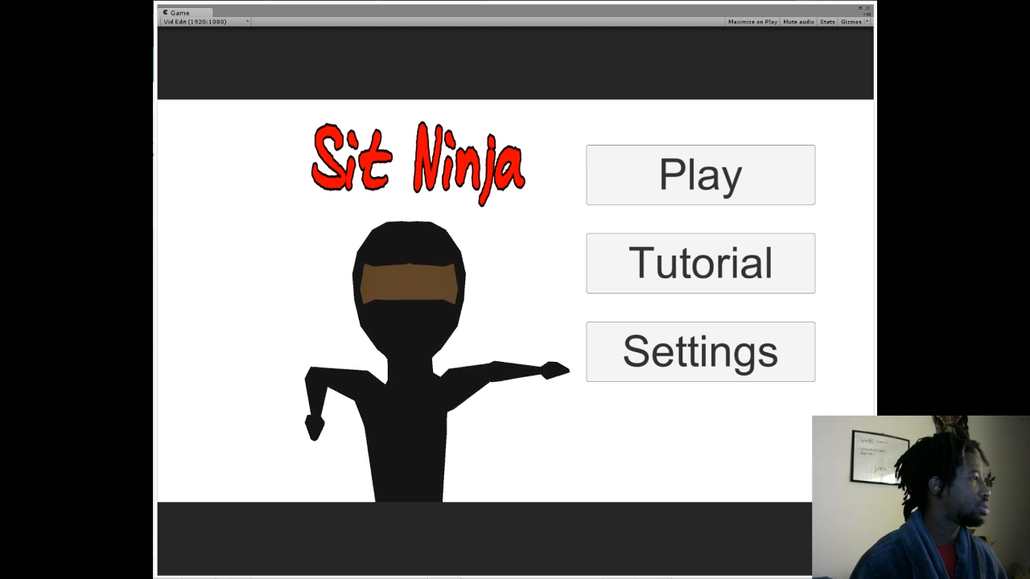
key("ctrl+p")
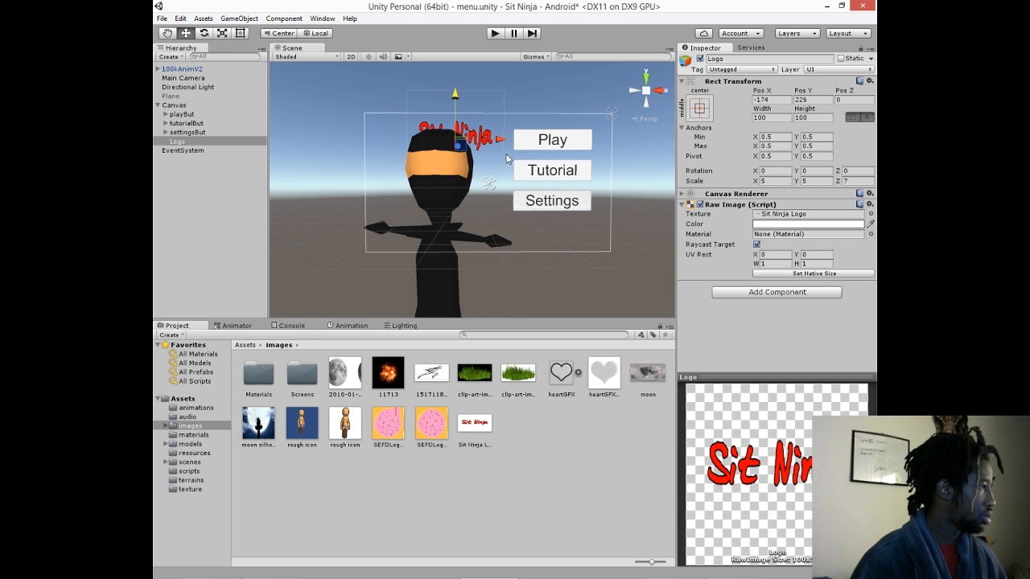
- Select the Play, Tutorial and Settings buttons together and move them down within the canvas
left_click(541, 143)
left_click(551, 173, "shift")
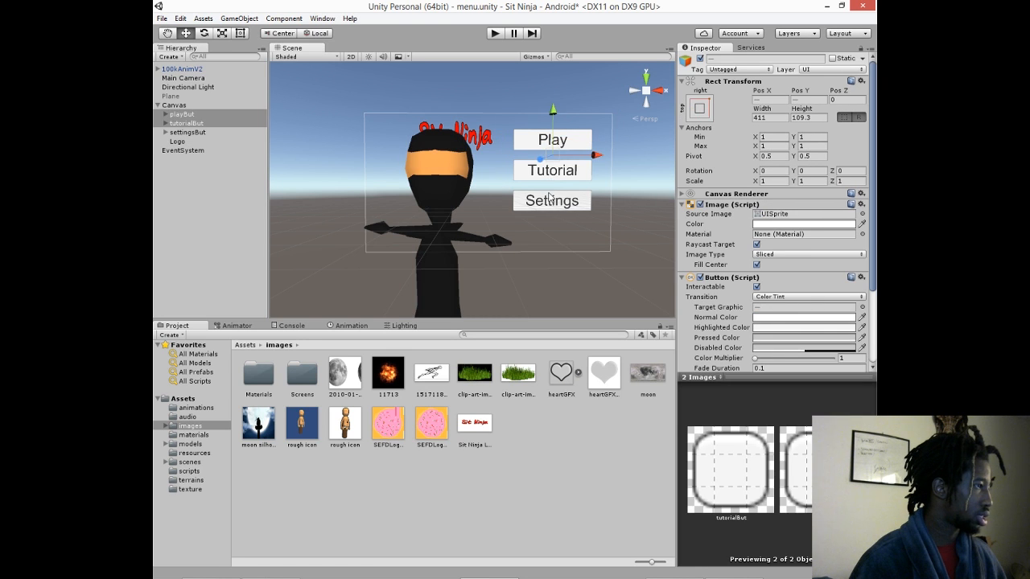
left_click(551, 199, "shift")
left_click_drag(554, 127, 559, 148)
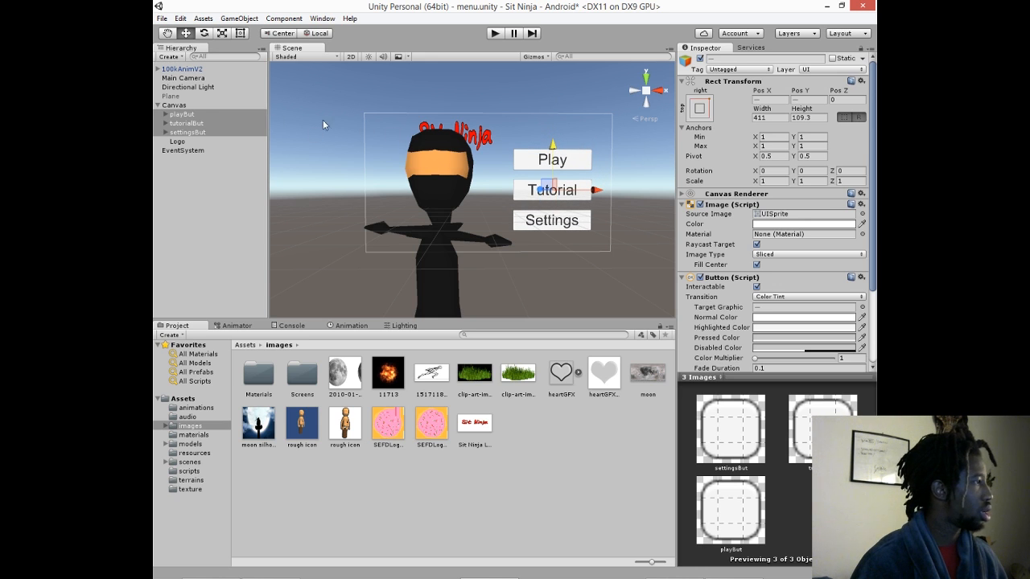
- Resize the three menu buttons to about 339 by 90 with the Rect tool and reposition them at about X -309
left_click(240, 33)
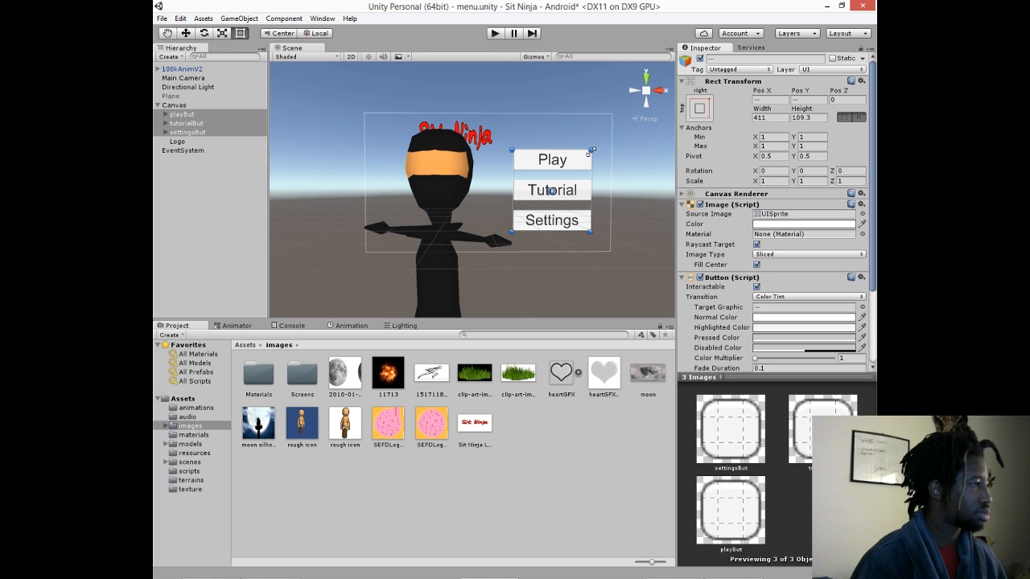
left_click_drag(592, 150, 576, 166)
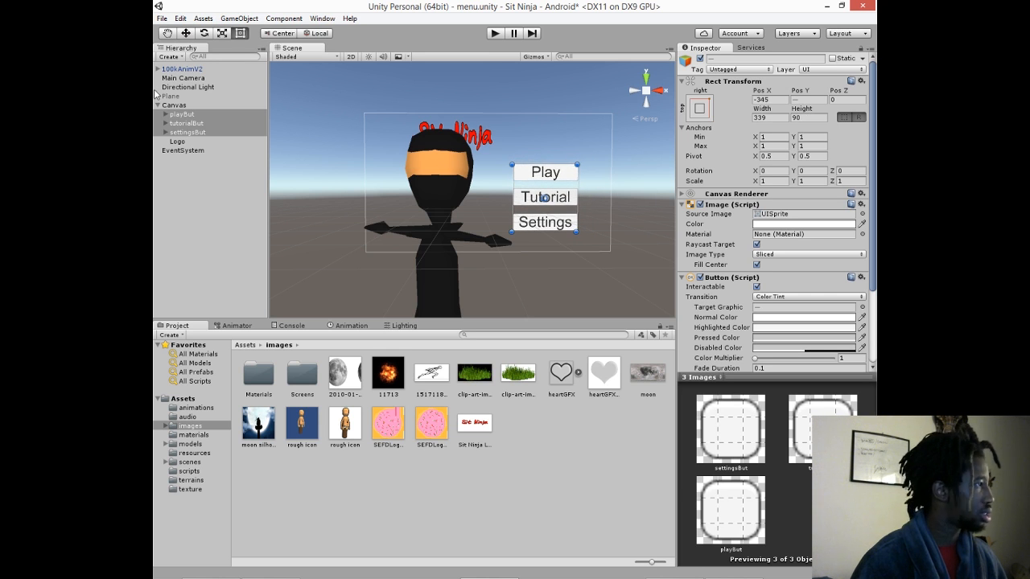
left_click(186, 33)
left_click_drag(553, 160, 547, 152)
mouse_move(583, 186)
left_mouse_down()
mouse_move(615, 188)
mouse_move(596, 190)
left_mouse_up()
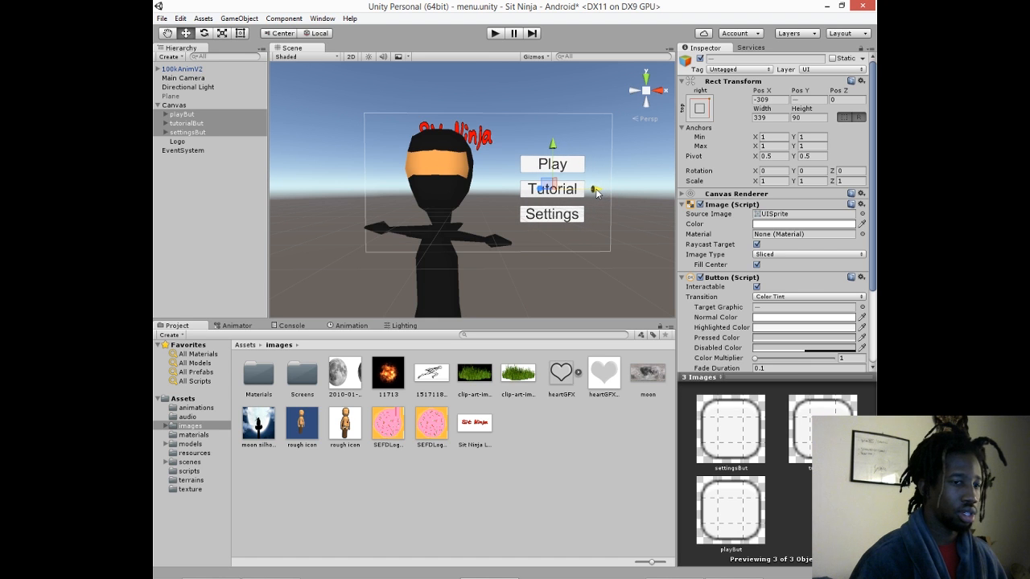
- Move the Logo across the canvas to about X 324, directly above the Play button
left_click(188, 71)
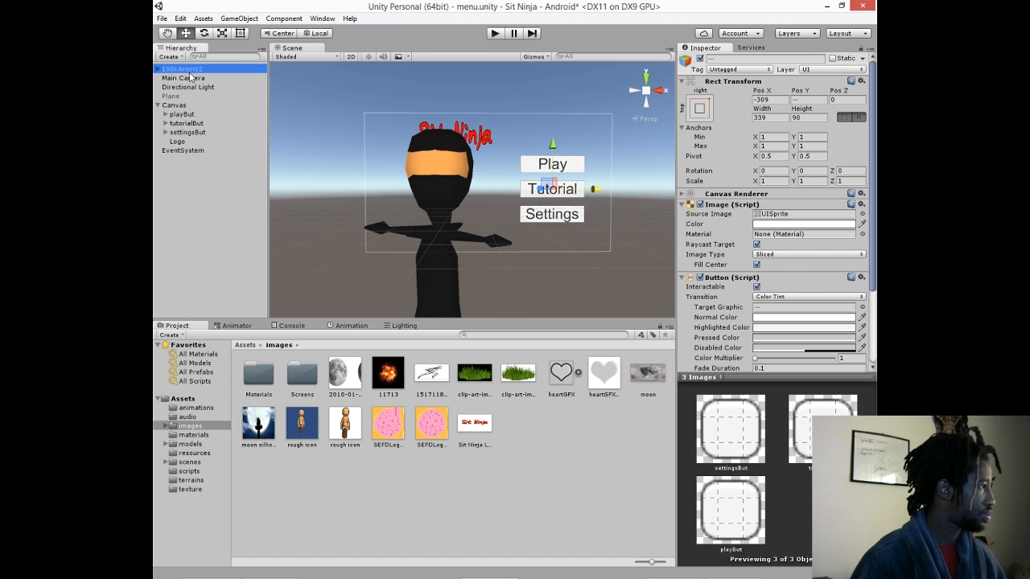
left_click(191, 88)
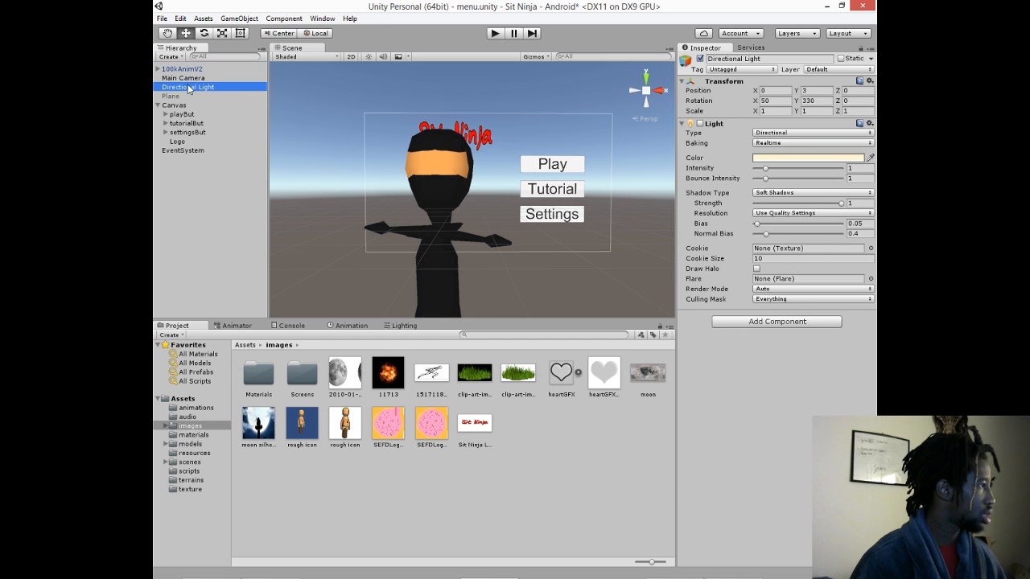
left_click(186, 132)
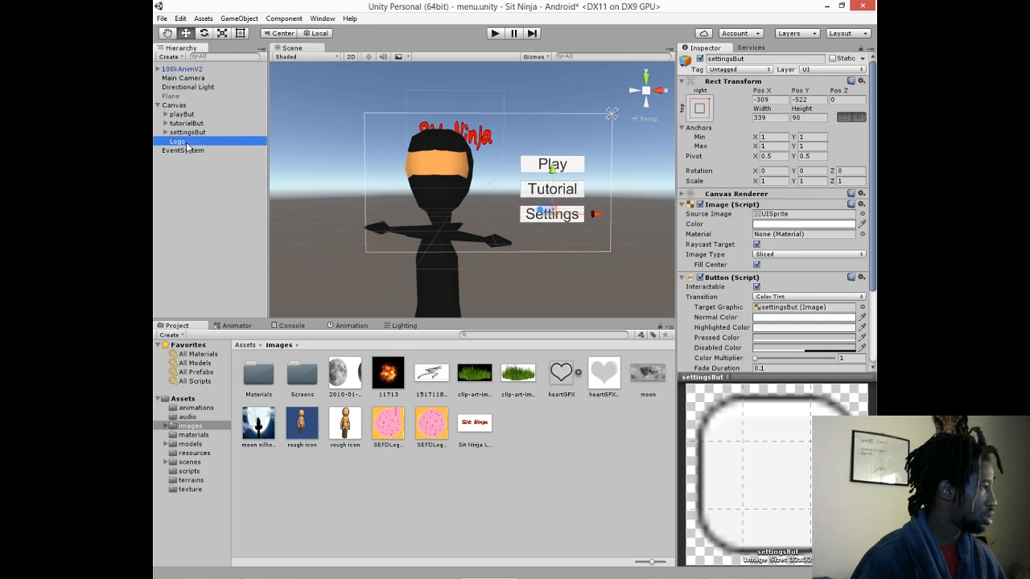
left_click(177, 141)
left_click_drag(499, 140, 597, 142)
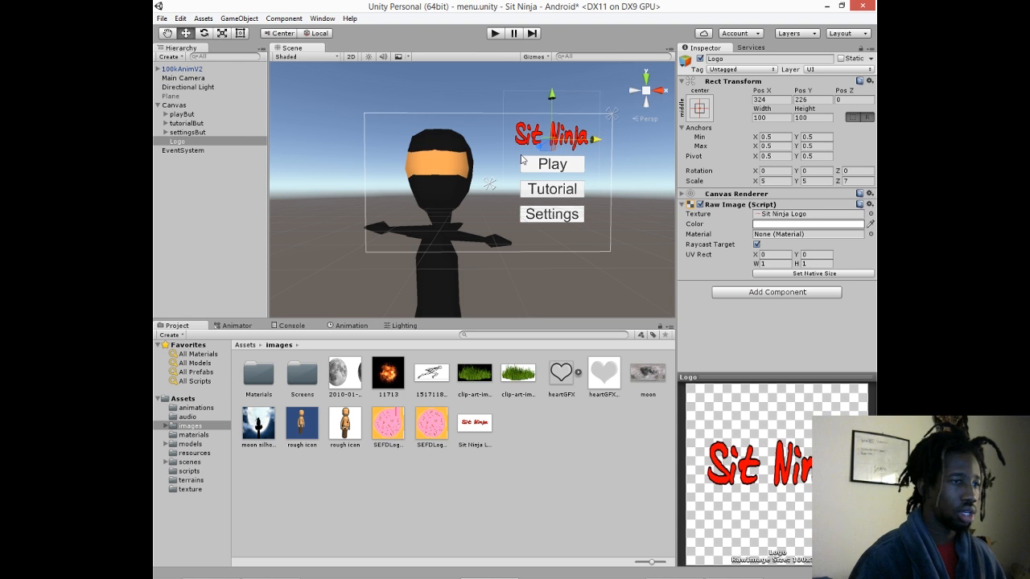
- Raise the 100kAnimV2 ninja beside the menu buttons and playtest the new layout
left_click(181, 69)
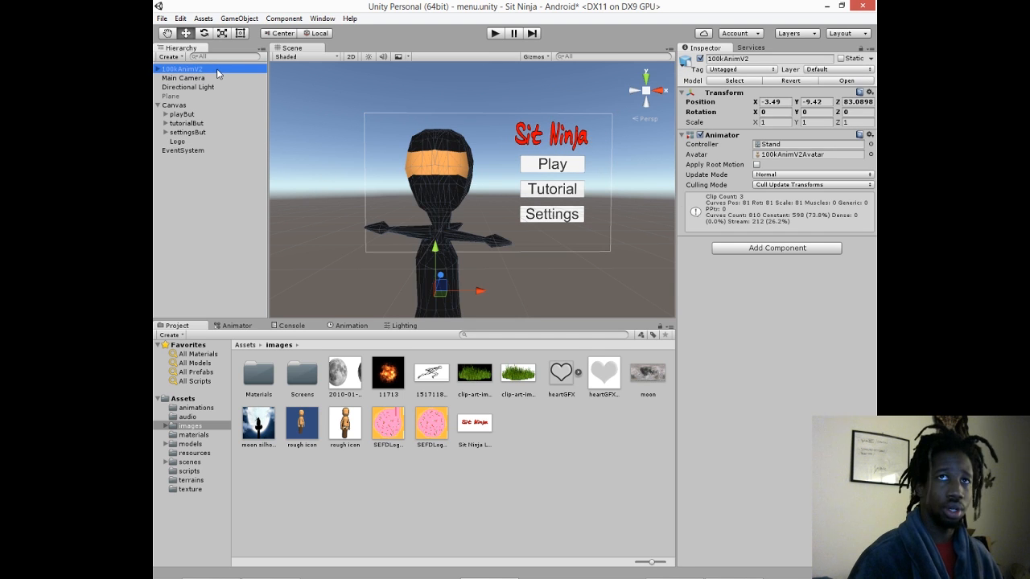
key("ctrl+p")
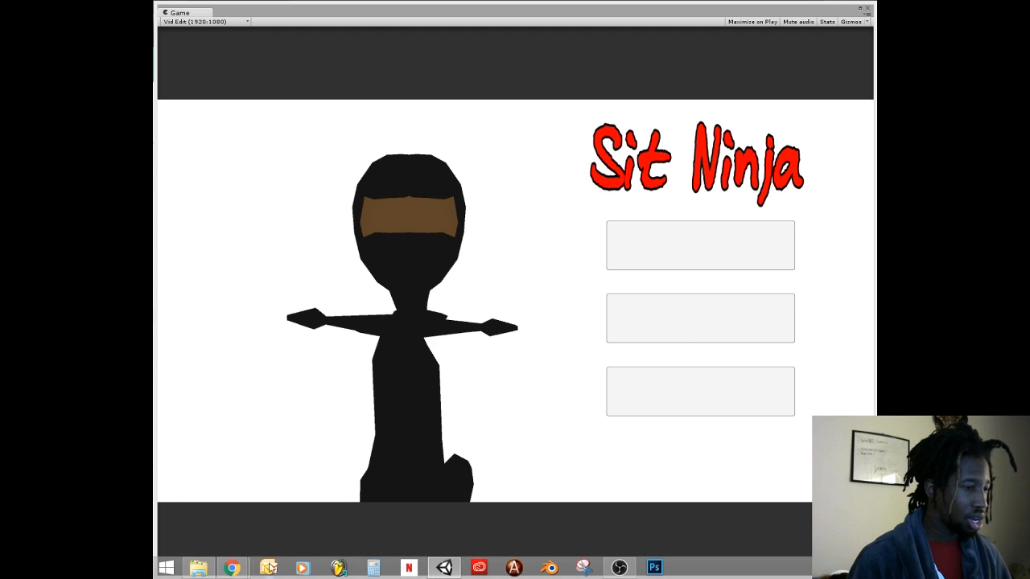
- Switch to the Sit Ninja Slab spreadsheet in Chrome and enter Y as complete for "Menu - Add Sit Ninja Logo"
mouse_move(230, 568)
left_click(316, 505)
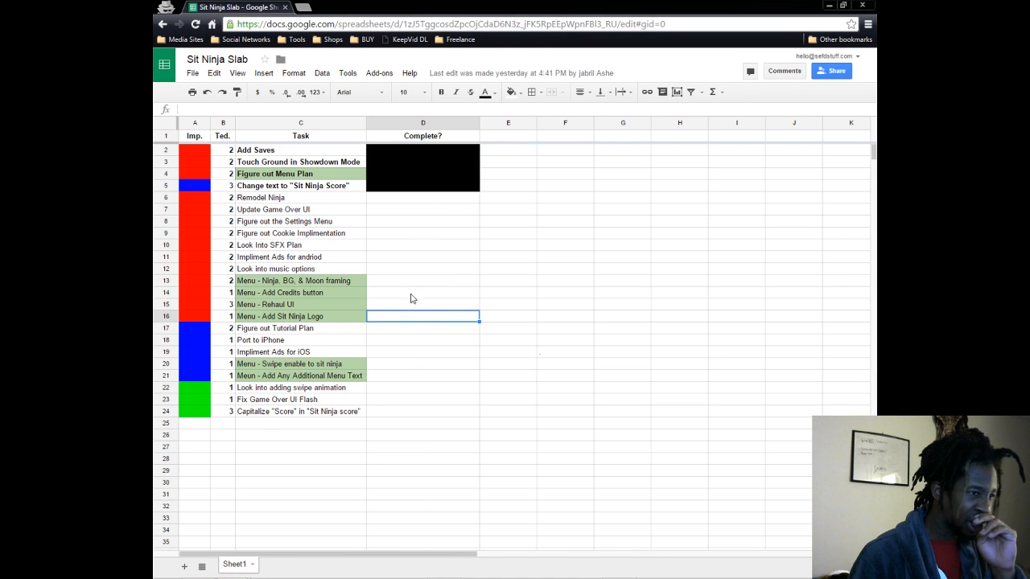
type("Y")
left_click(418, 355)
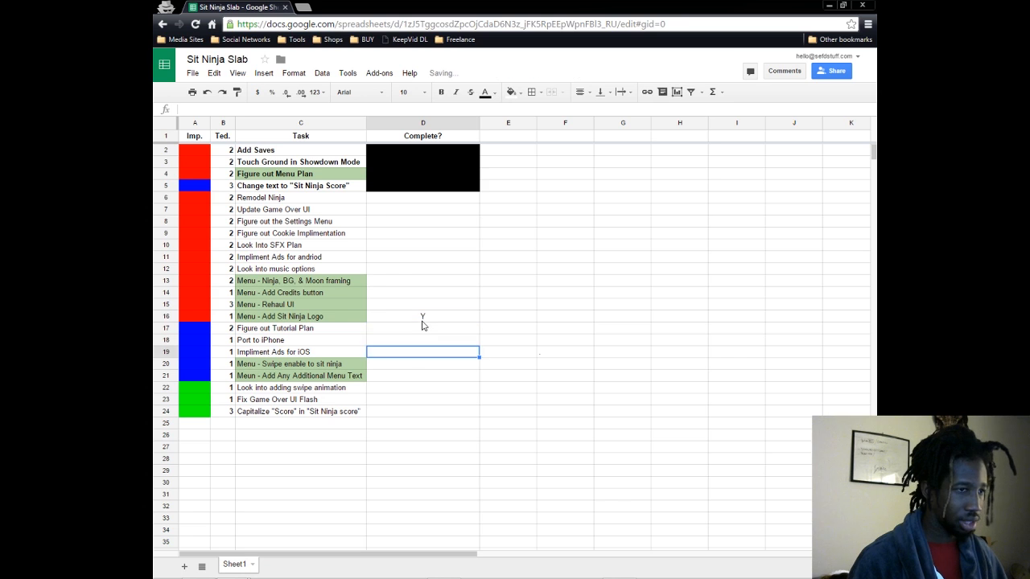
- Fill the "Menu - Add Sit Ninja Logo" row's Complete cell with black and make its task name bold
left_click(424, 322)
left_click(512, 91)
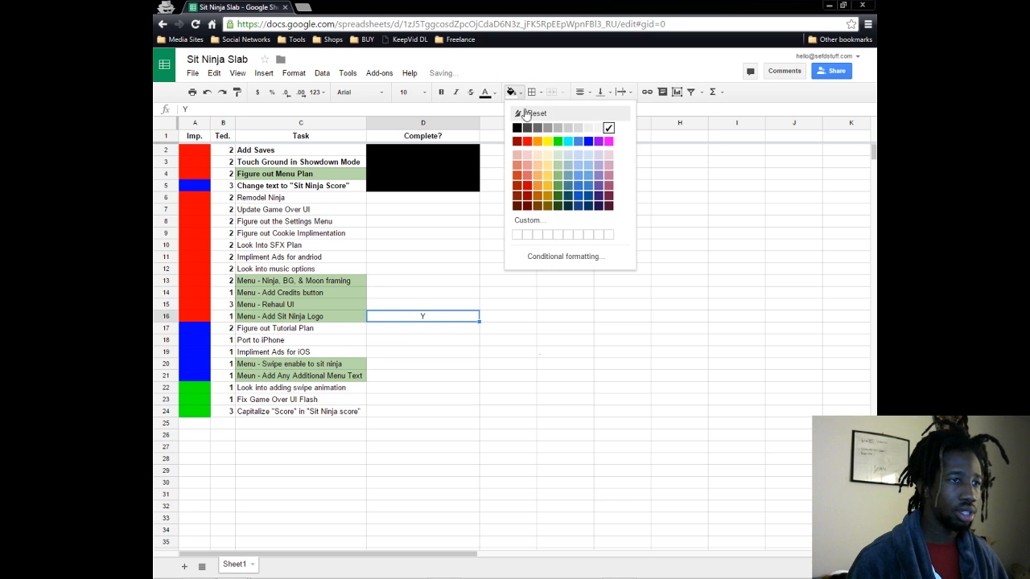
left_click(515, 126)
left_click(493, 366)
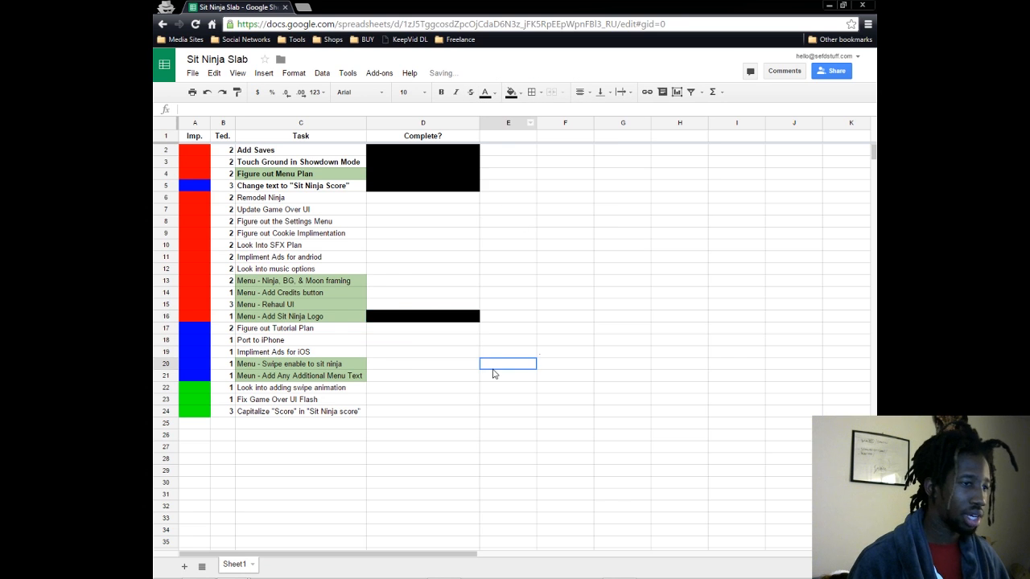
left_click(270, 319)
left_click(441, 92)
left_click(434, 356)
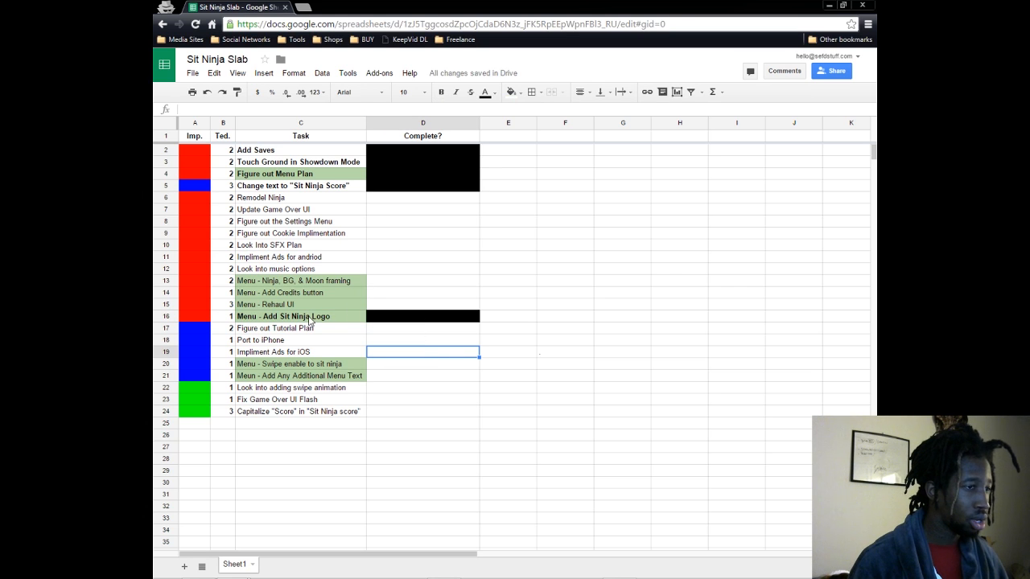
left_click(391, 296)
left_click(240, 294)
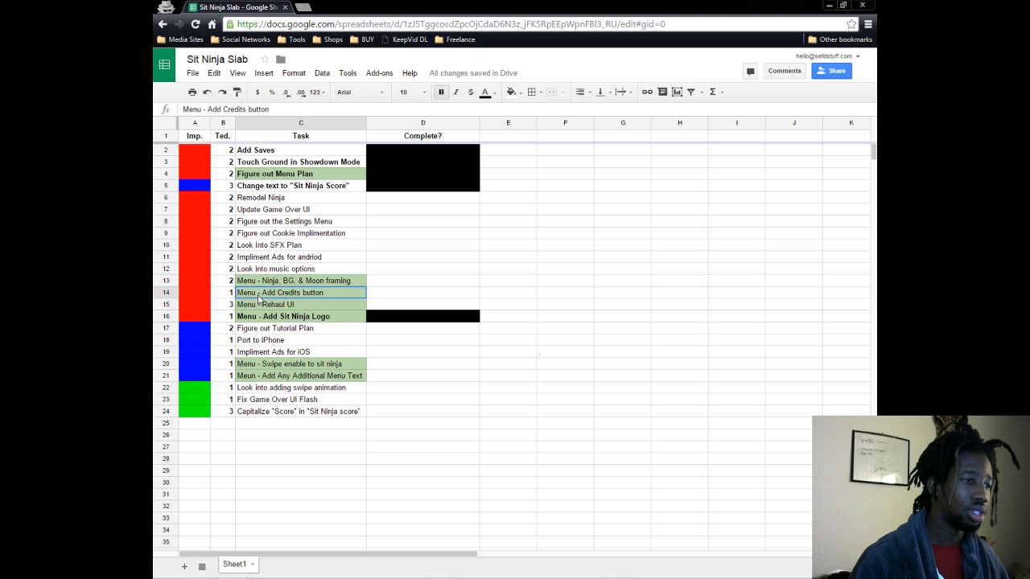
left_click(394, 296)
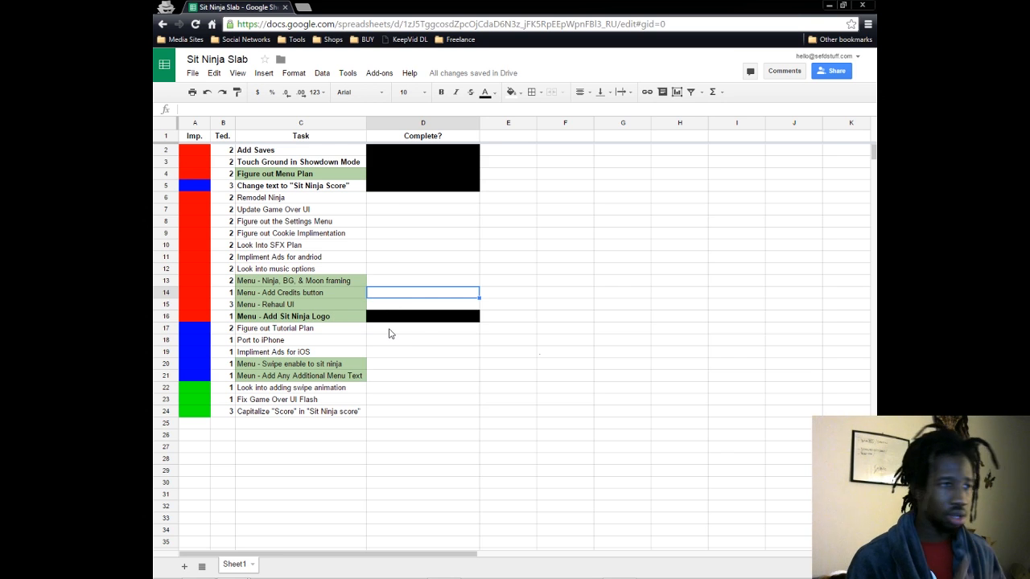
left_click(271, 307)
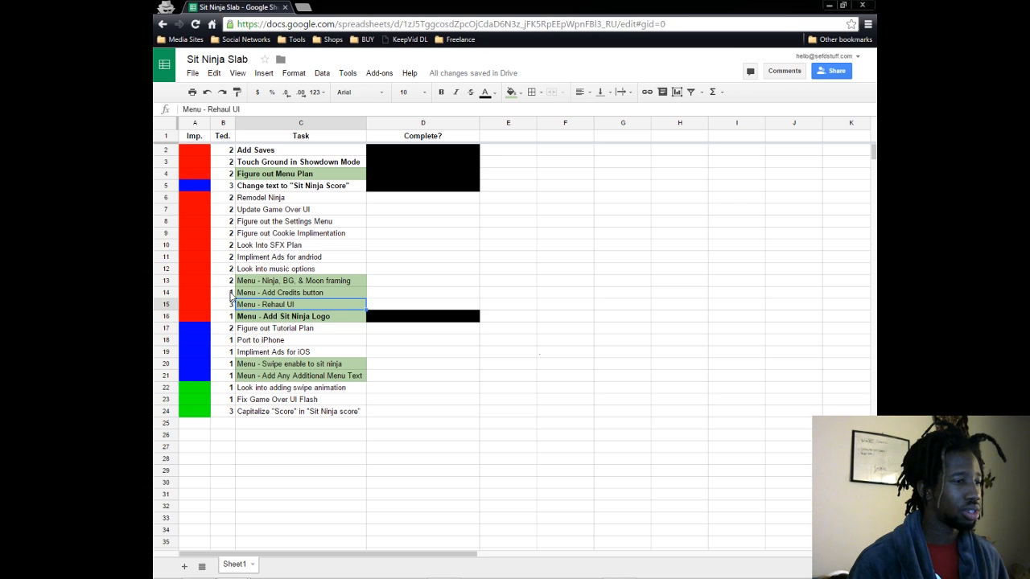
- Set the Ted. values to 3 for Add Credits button, 1 for Rehaul UI and 3 for Add Sit Ninja Logo
left_click(229, 294)
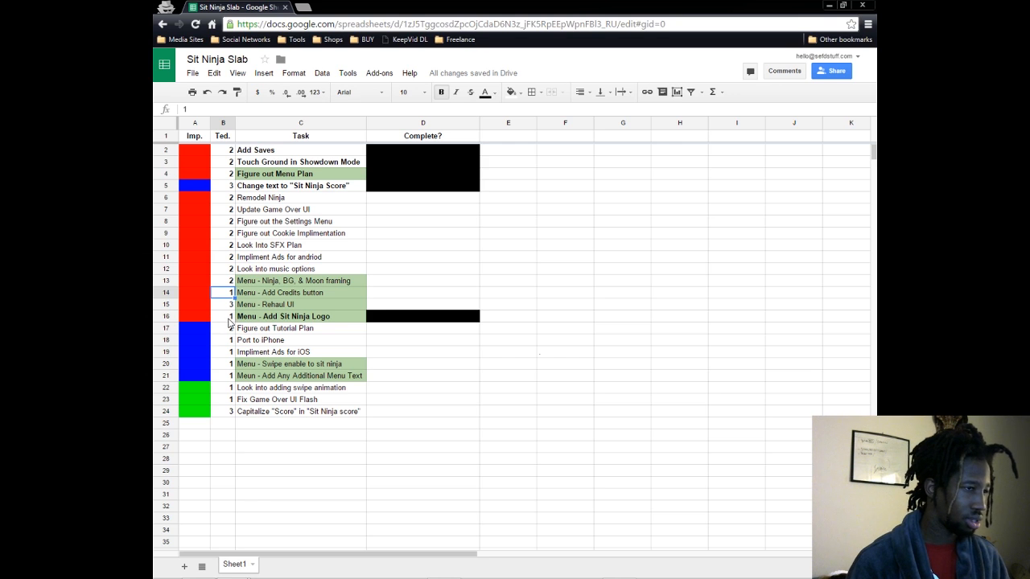
type("3")
key("Return")
type("1")
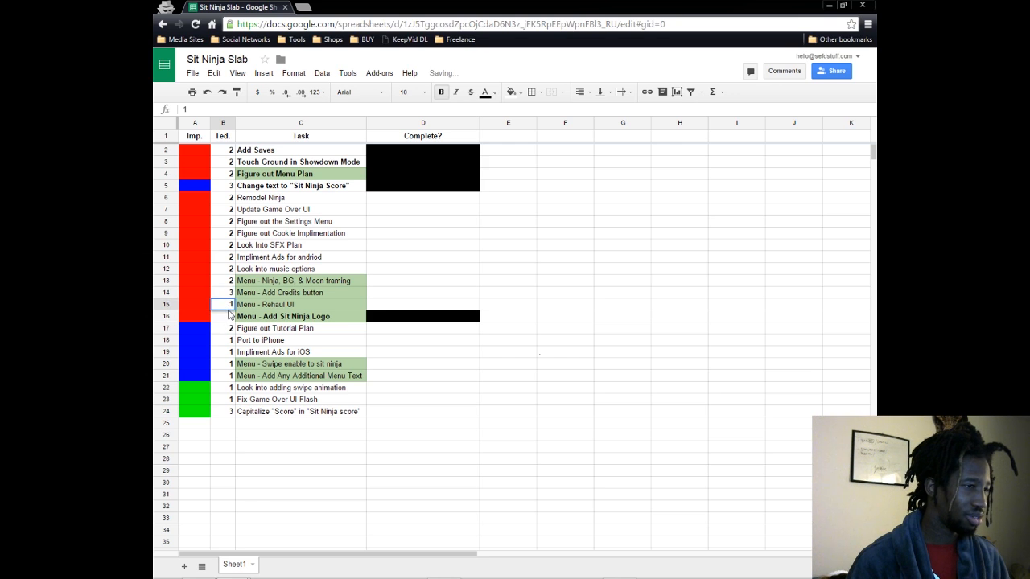
key("Return")
type("3")
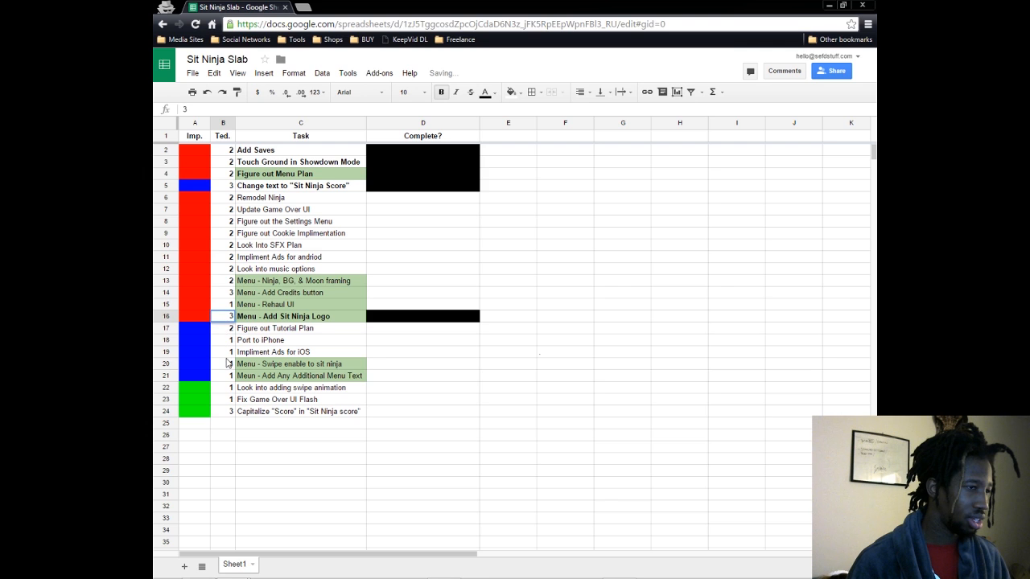
- Set the Ted. values of "Swipe enable to sit ninja" and "Add Any Additional Menu Text" to 3
left_click(228, 364)
type("3")
key("Return")
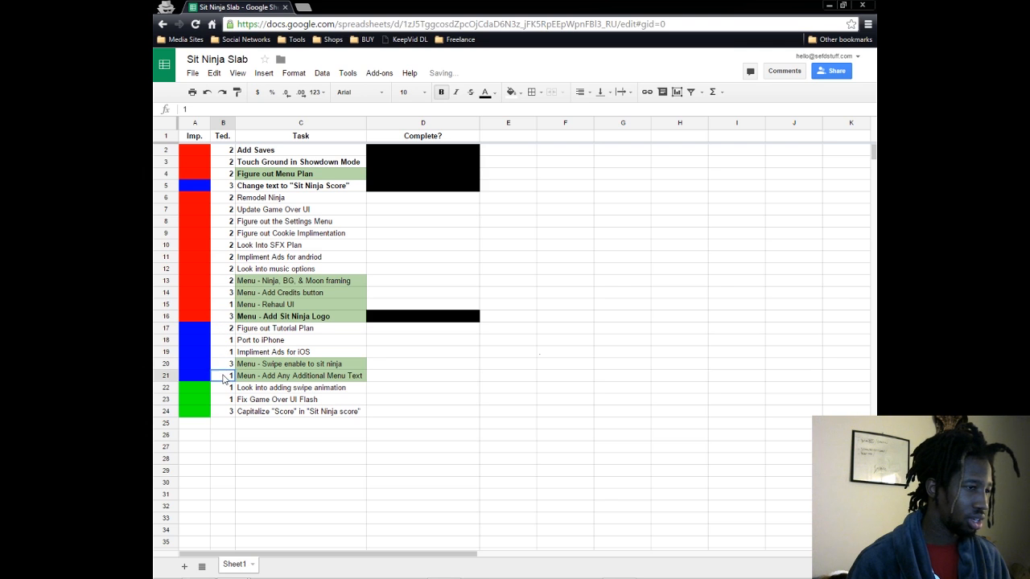
type("3")
left_click(530, 391)
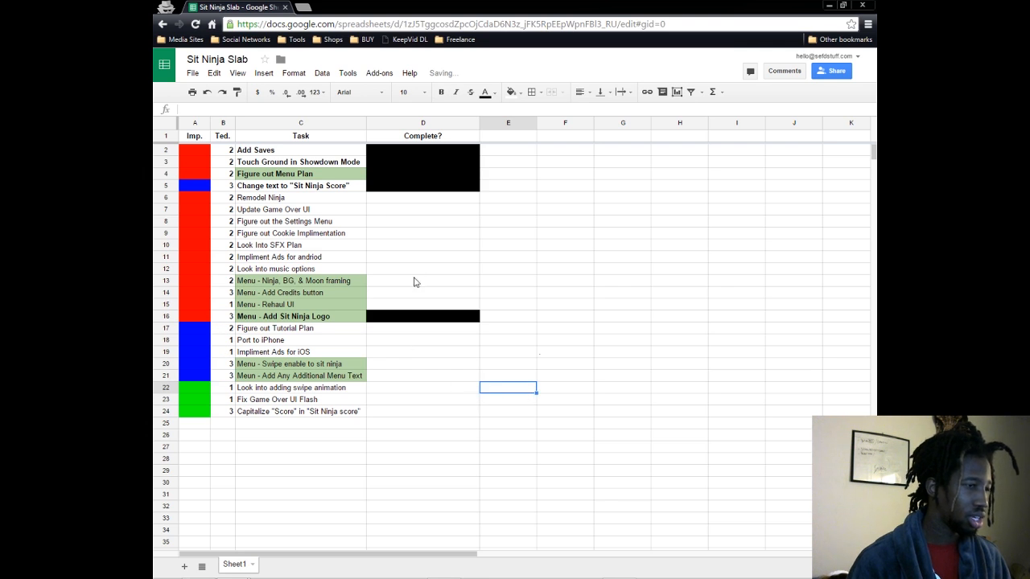
left_click(466, 278)
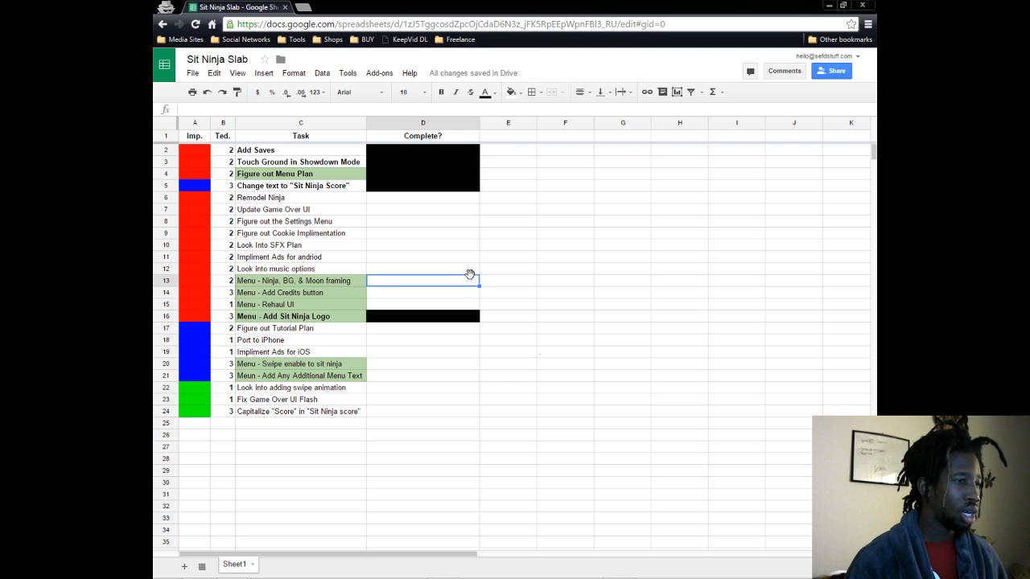
left_click(307, 308)
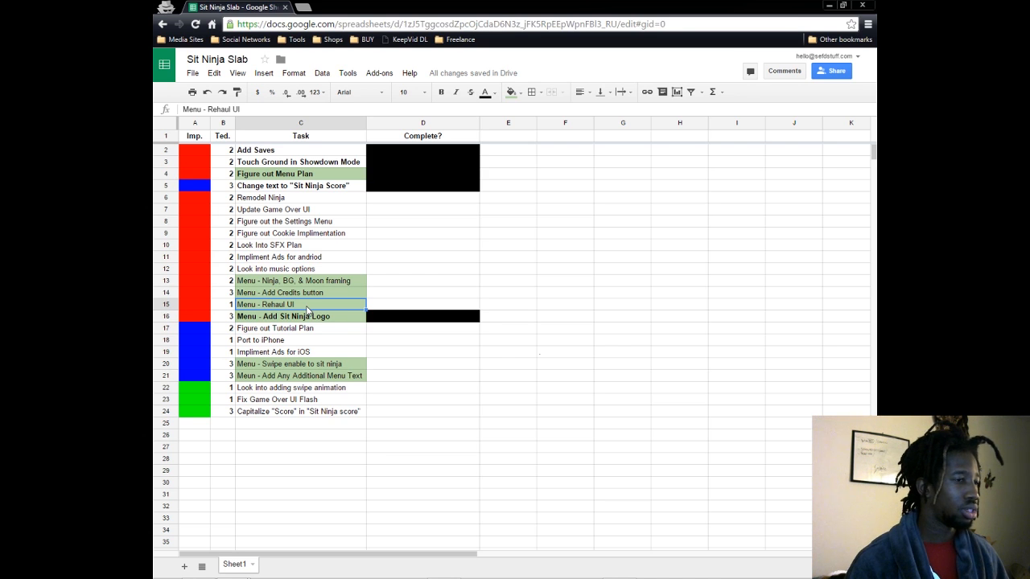
left_click(310, 295)
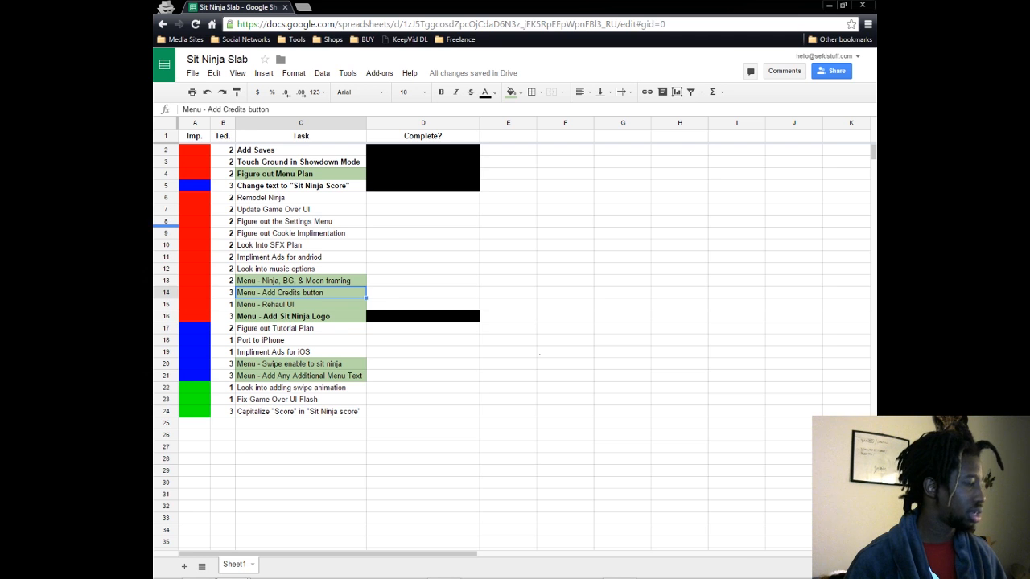
- Switch to Unity, duplicate settingsBut in the Canvas and place the copy directly above Logo in the hierarchy
key("alt+Tab")
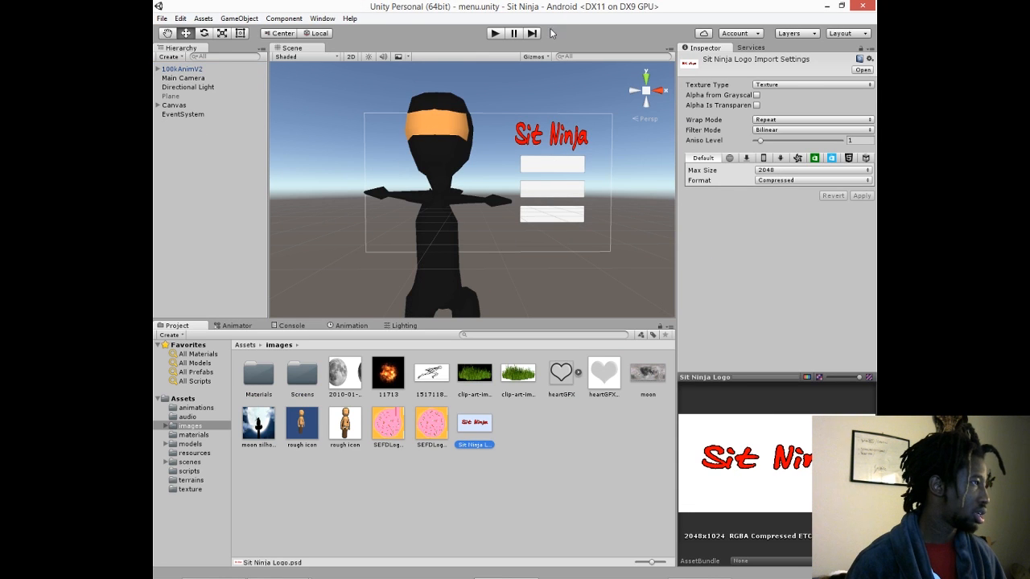
left_click(158, 106)
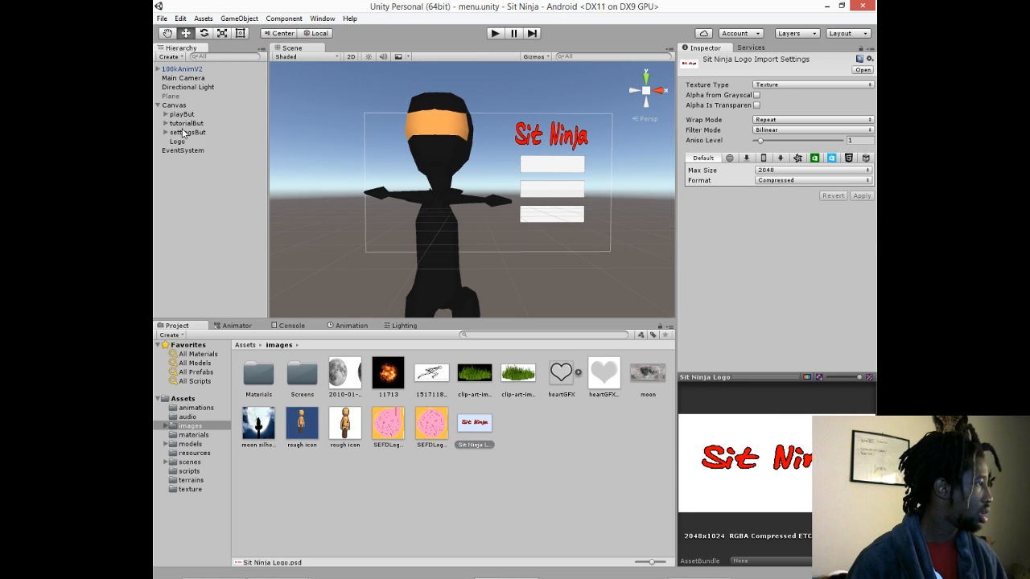
left_click(183, 134)
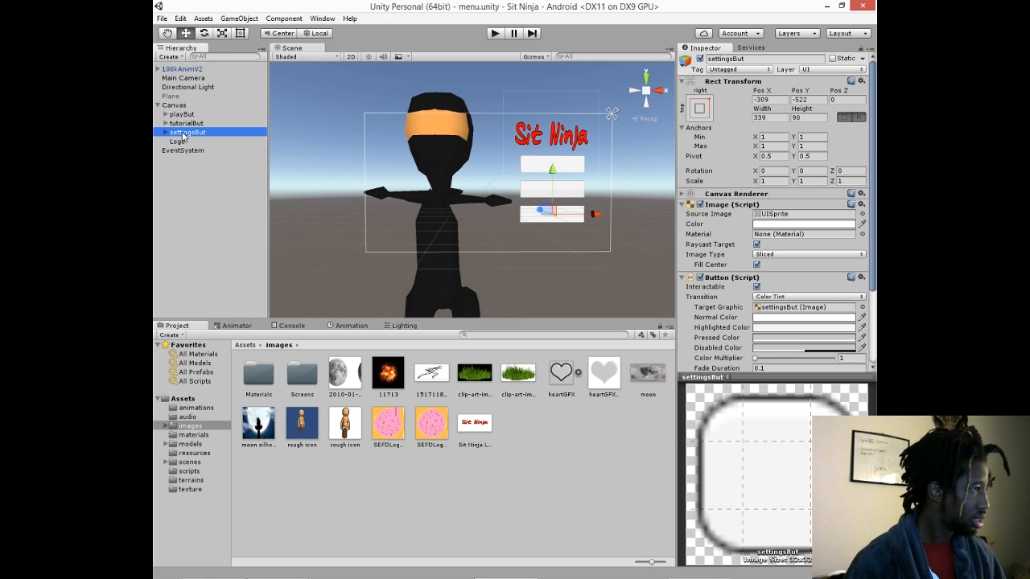
right_click(182, 134)
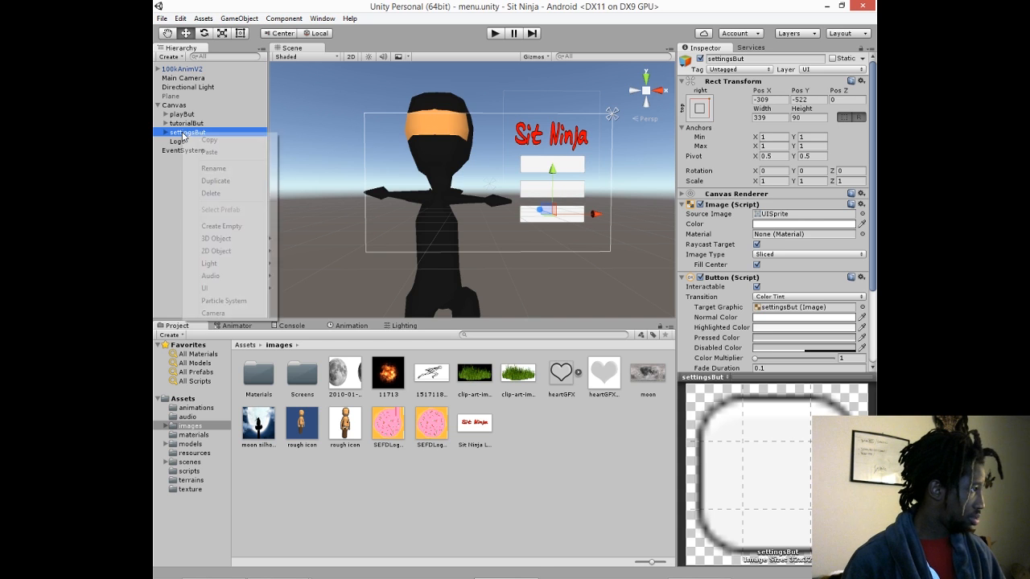
left_click(216, 181)
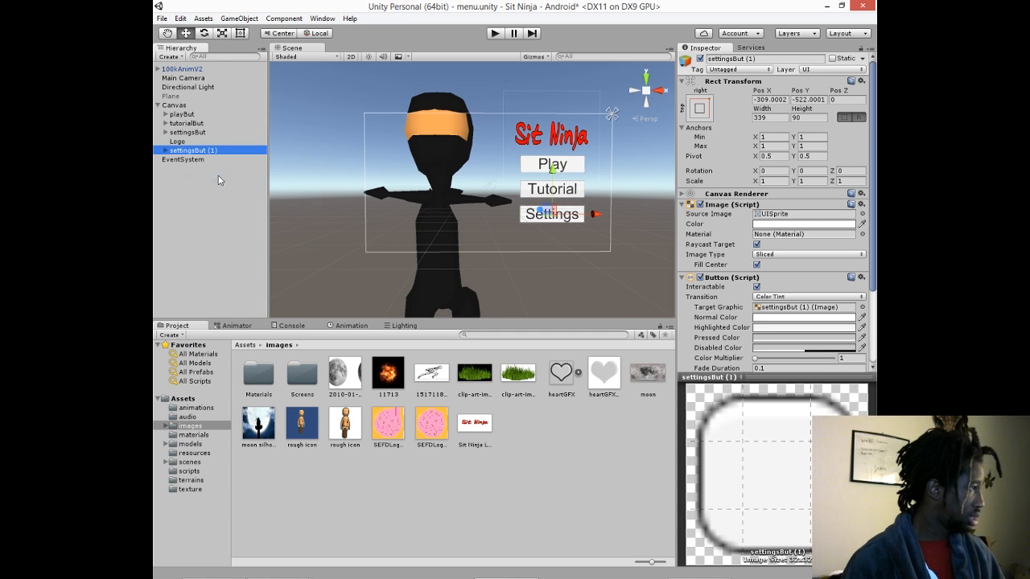
left_click_drag(197, 151, 204, 142)
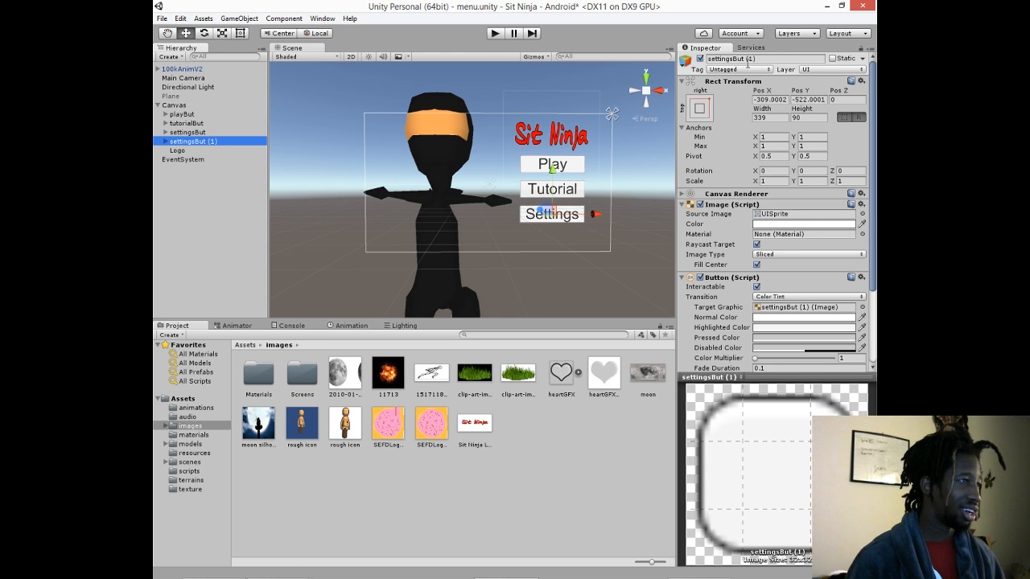
- Rename the duplicated button creditsBut and move it straight down below the Settings button to Pos Y -638
left_click(767, 58)
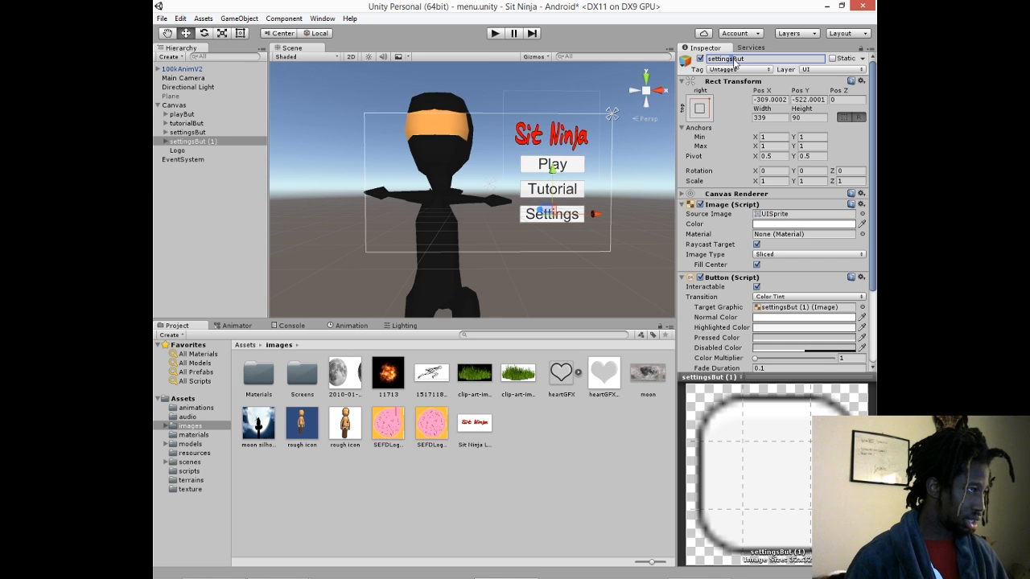
left_click_drag(734, 60, 646, 57)
type("credit")
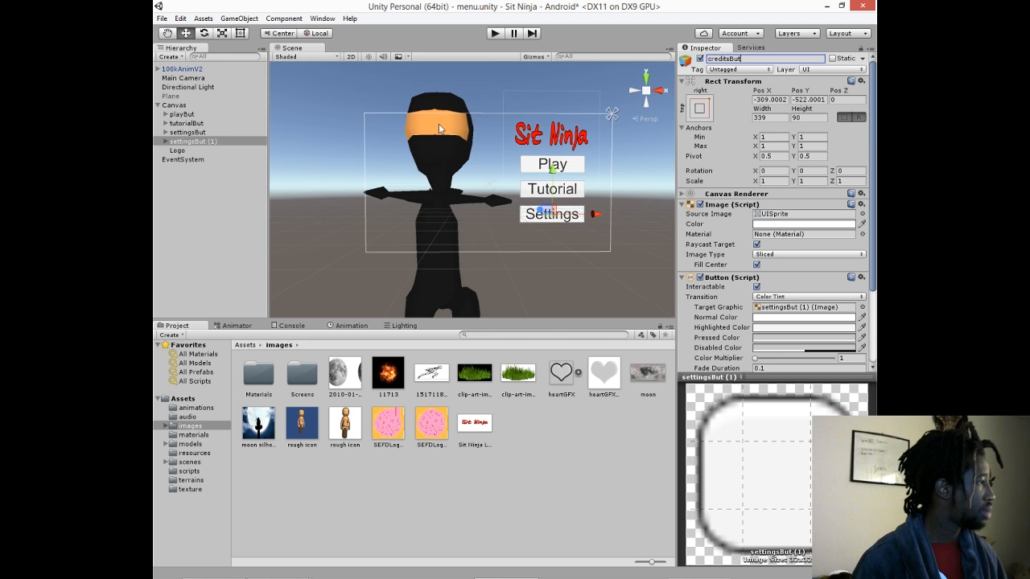
key("Return")
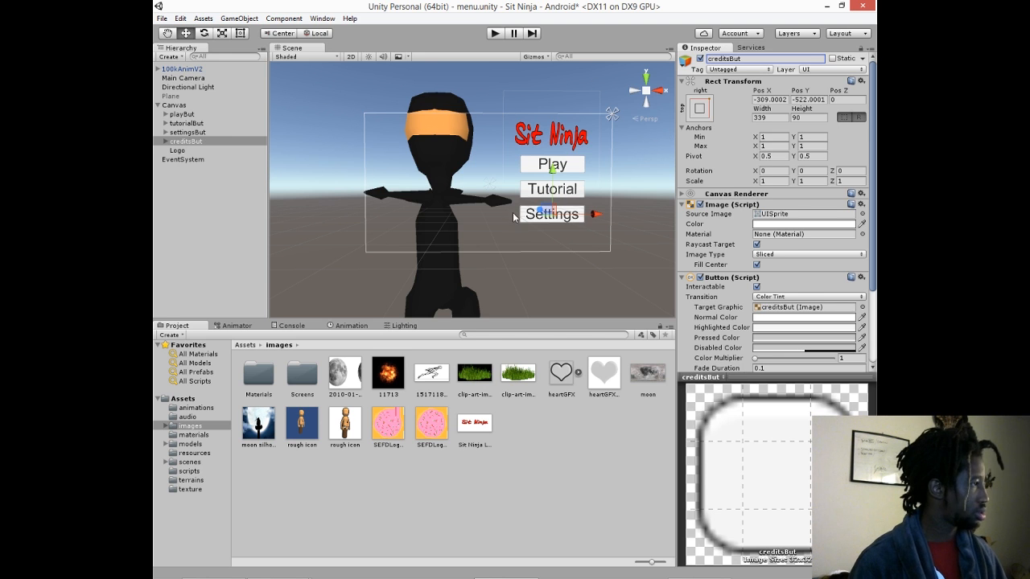
left_click_drag(554, 175, 567, 198)
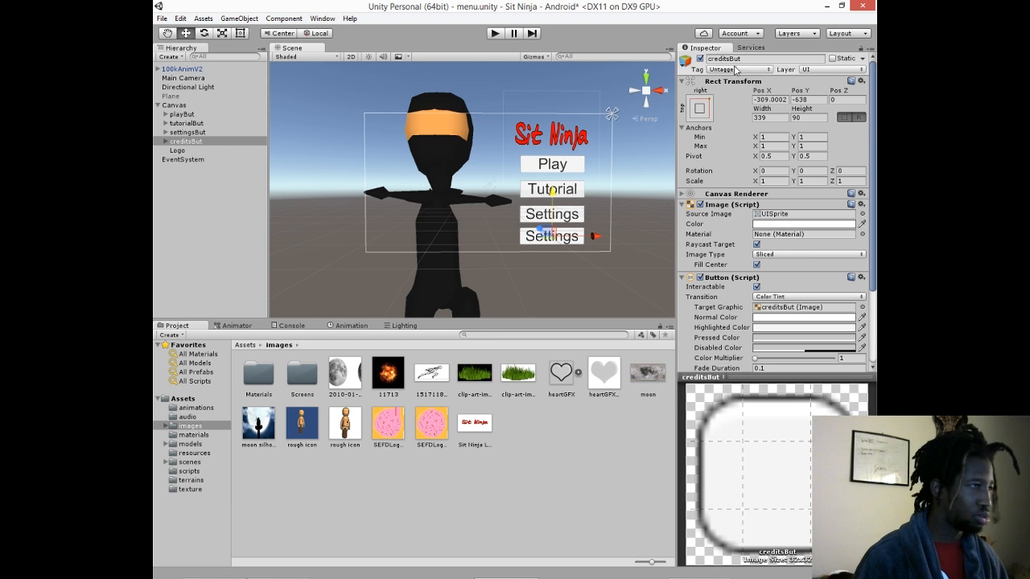
- Change the text of the label inside creditsBut to "Credits"
left_click(166, 141)
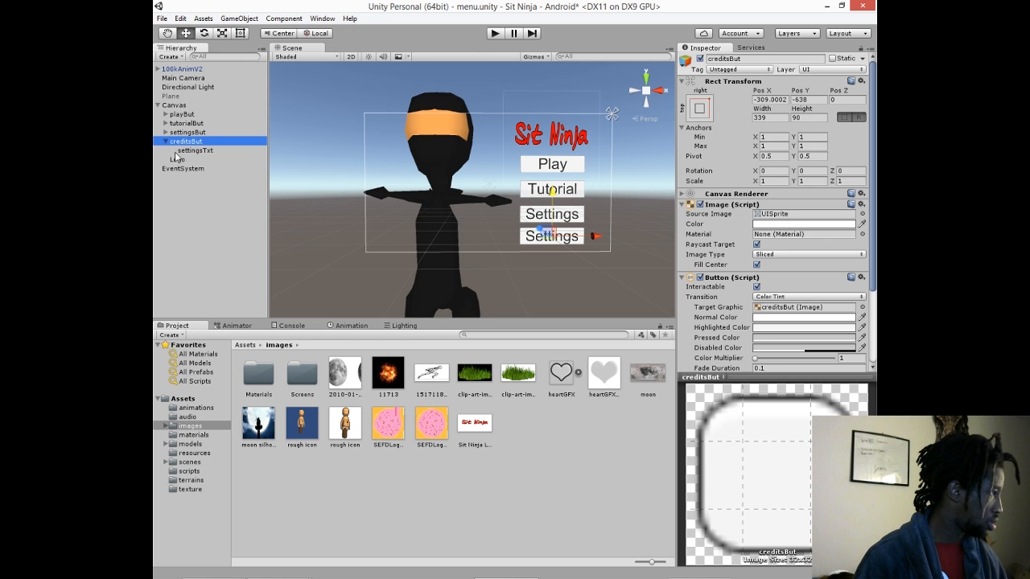
left_click(192, 151)
double_click(727, 223)
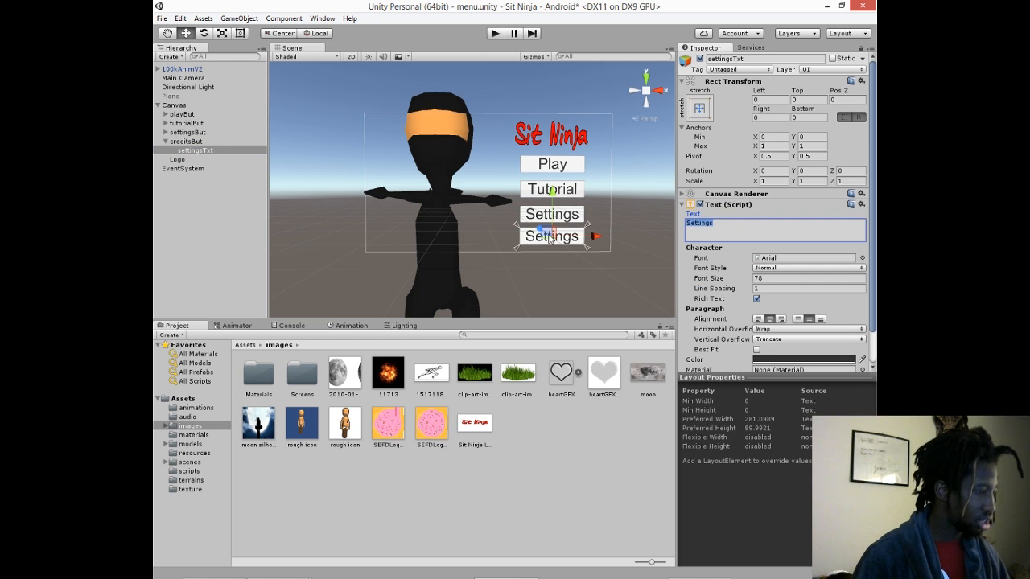
type("Credits")
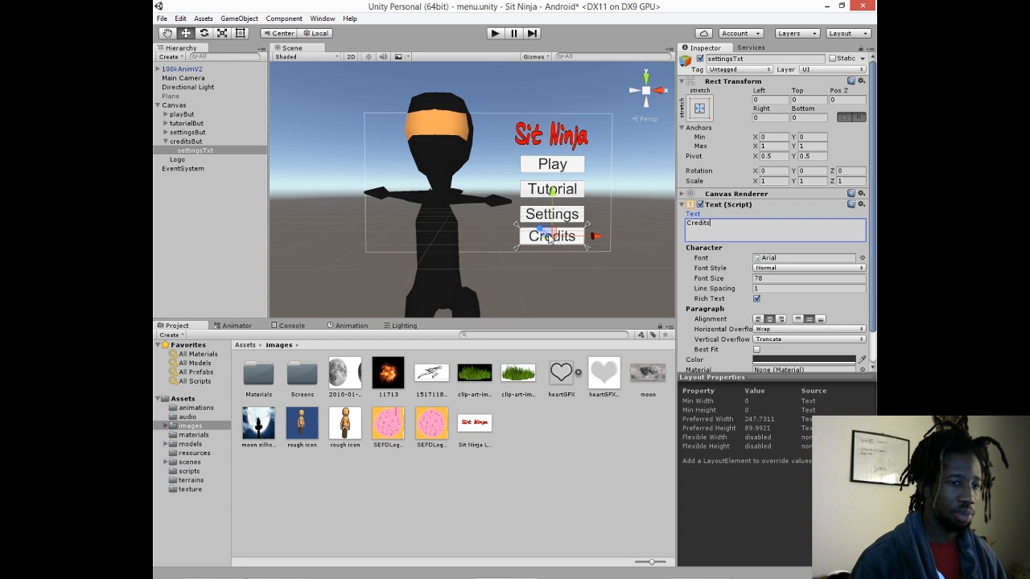
- Lower creditsBut to Pos Y -653, and shift all four menu buttons up slightly as a group
left_click(188, 143)
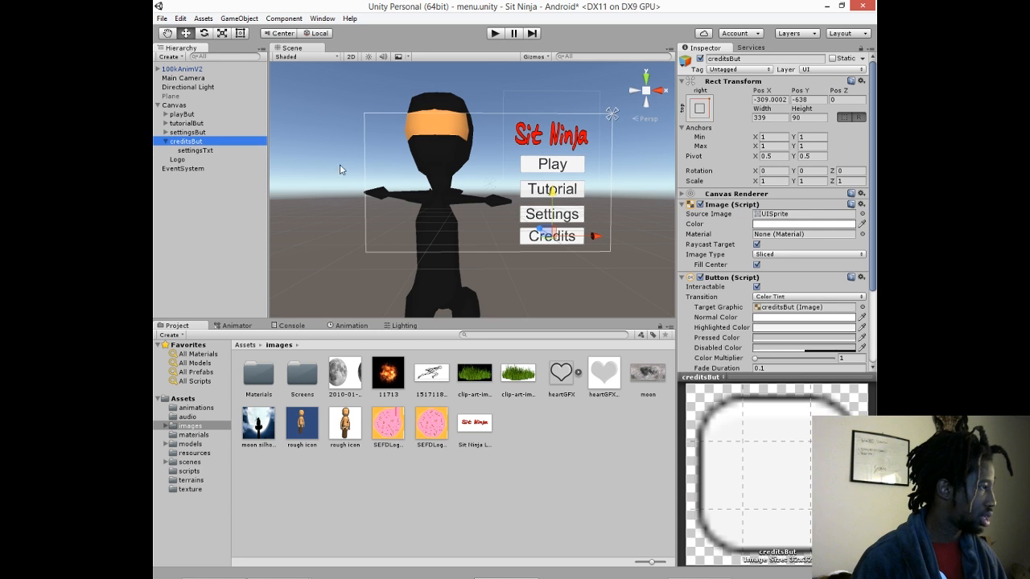
left_click_drag(552, 195, 558, 202)
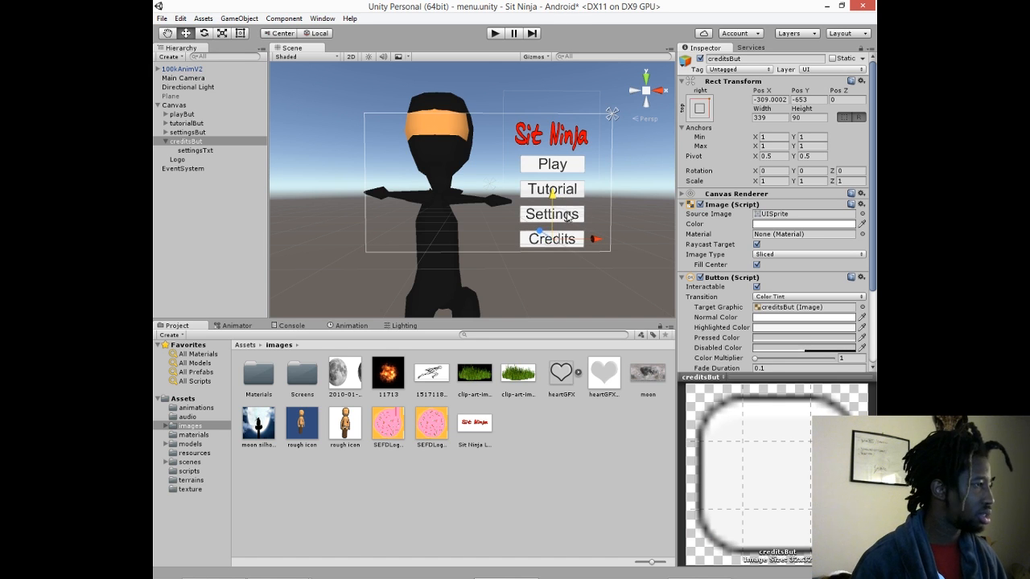
left_click(567, 216, "shift")
left_click(211, 115, "shift")
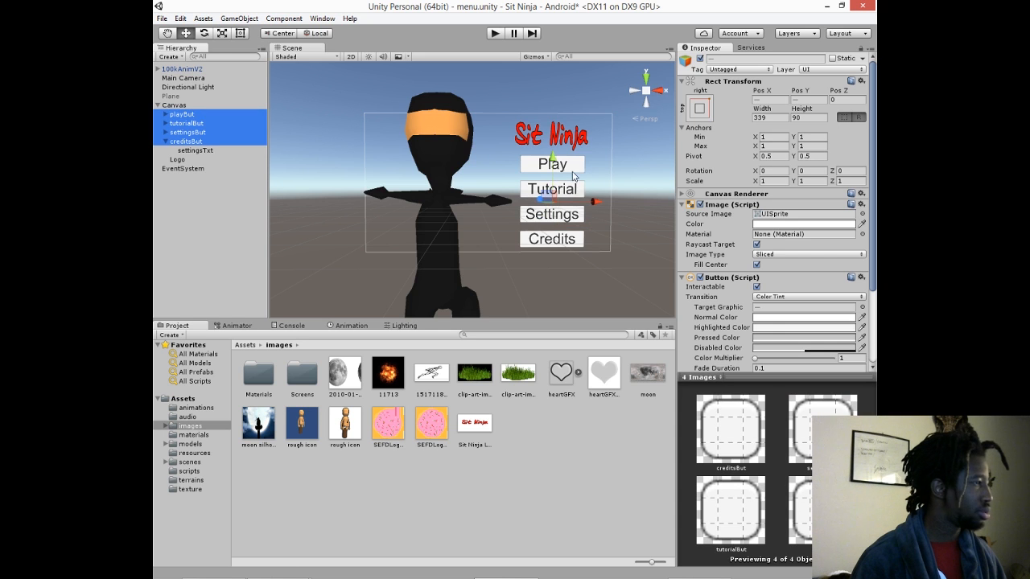
left_click_drag(555, 164, 565, 162)
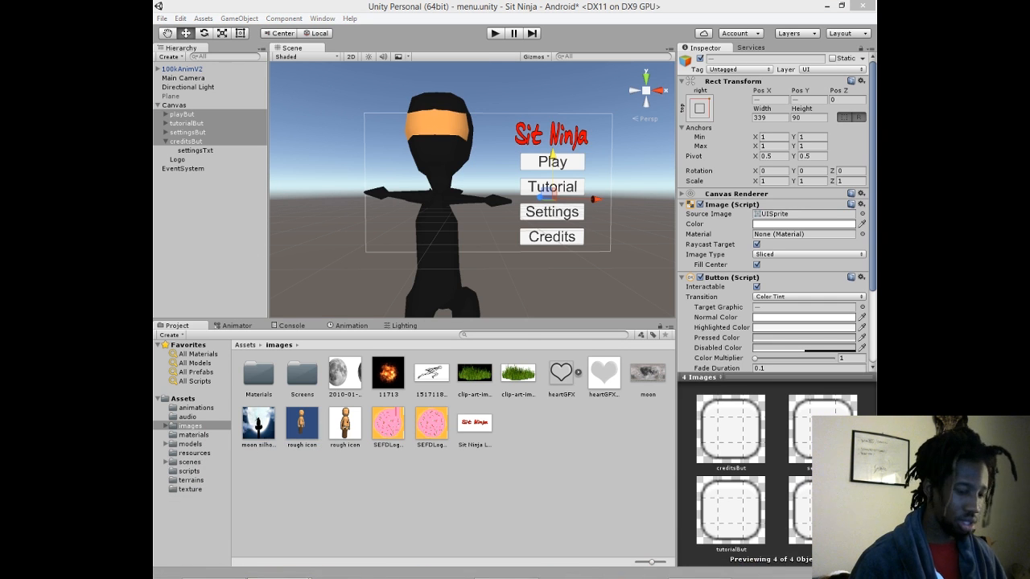
- Switch to the Sit Ninja Slab spreadsheet, undo the stray edit to the "Menu - Add Credits button" name and enter Y as complete for that task
key("alt+Tab")
left_click(388, 288)
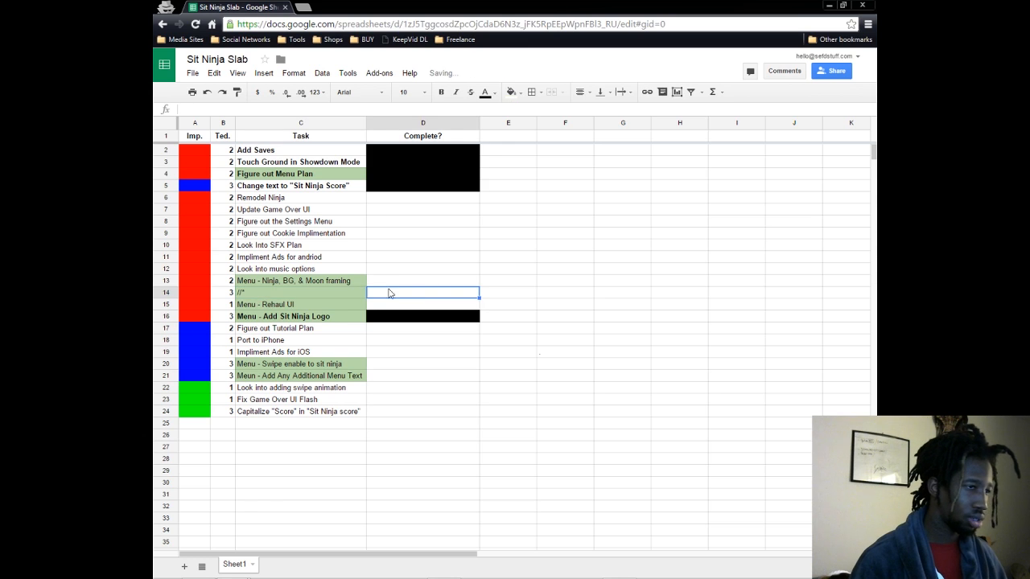
left_click(340, 292)
key("ctrl+z")
left_click(405, 296)
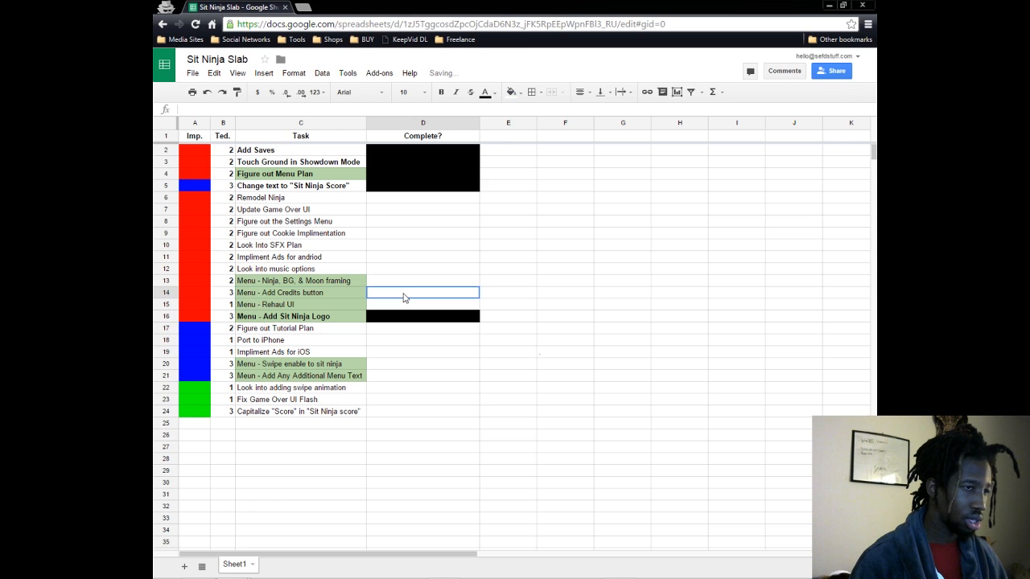
type("Y")
left_click(506, 244)
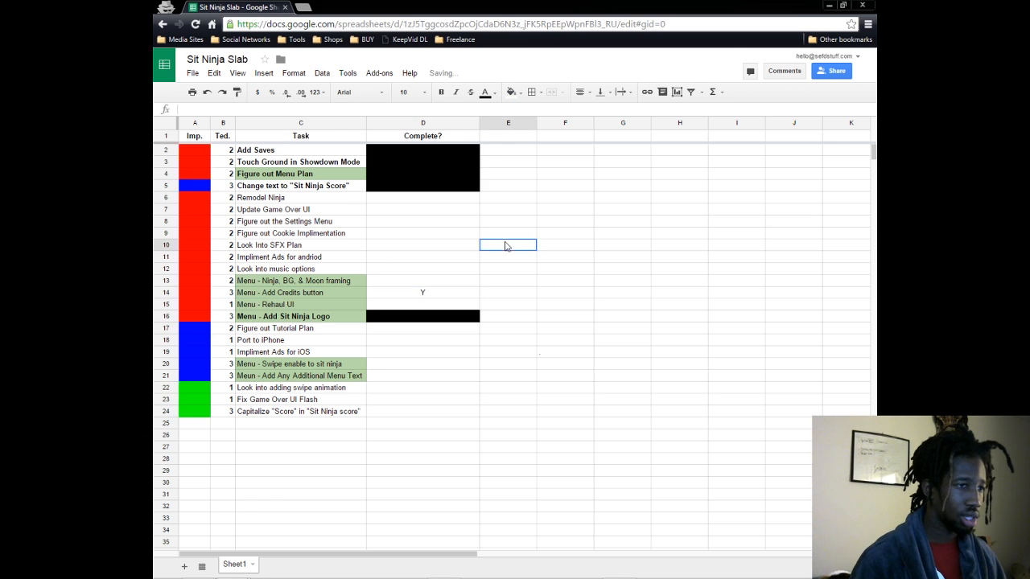
- Fill the "Menu - Add Credits button" row's Complete cell with black and make its task name bold
left_click(455, 283)
left_click(455, 292)
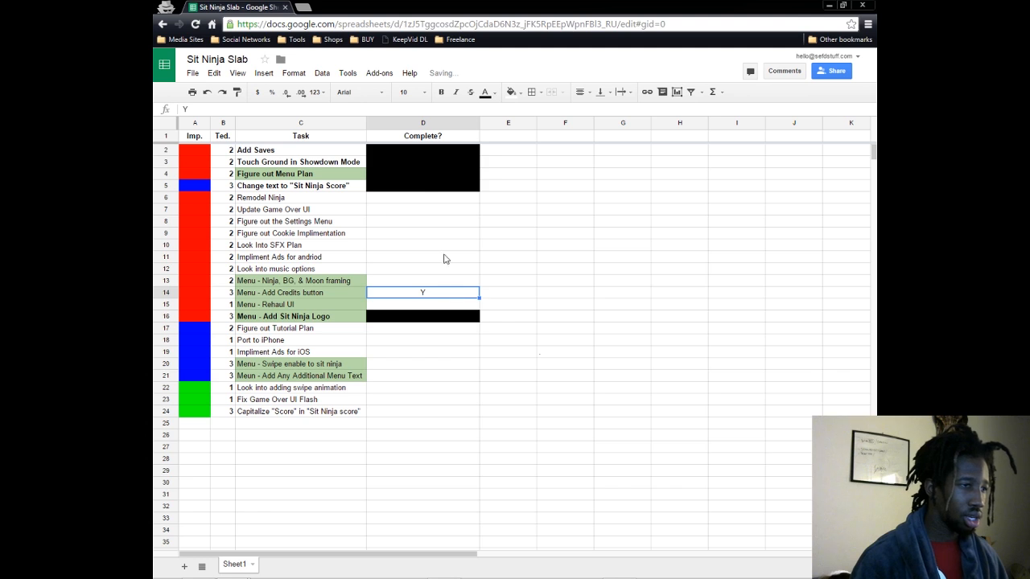
left_click(485, 91)
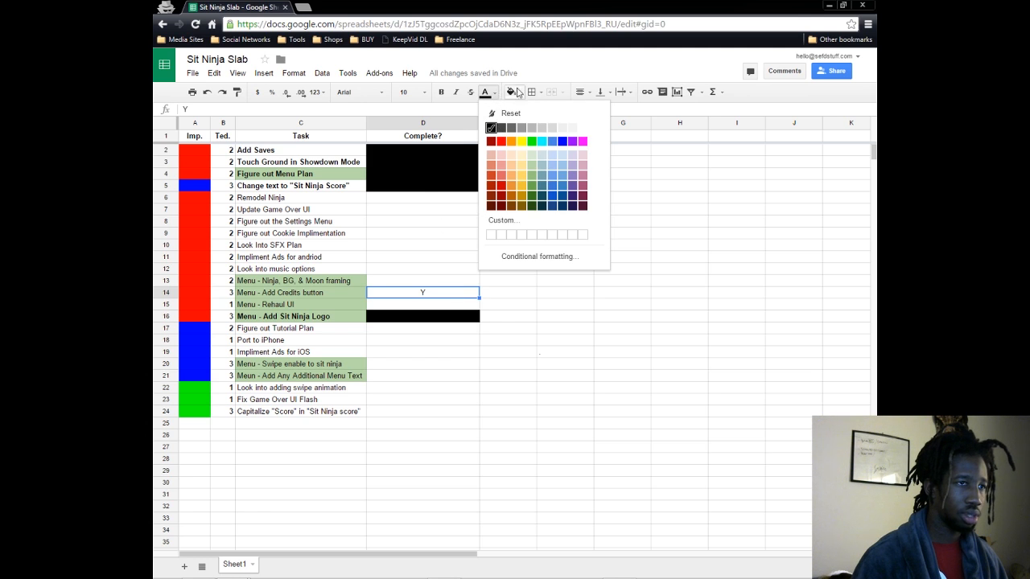
left_click(511, 92)
left_click(519, 129)
left_click(312, 293)
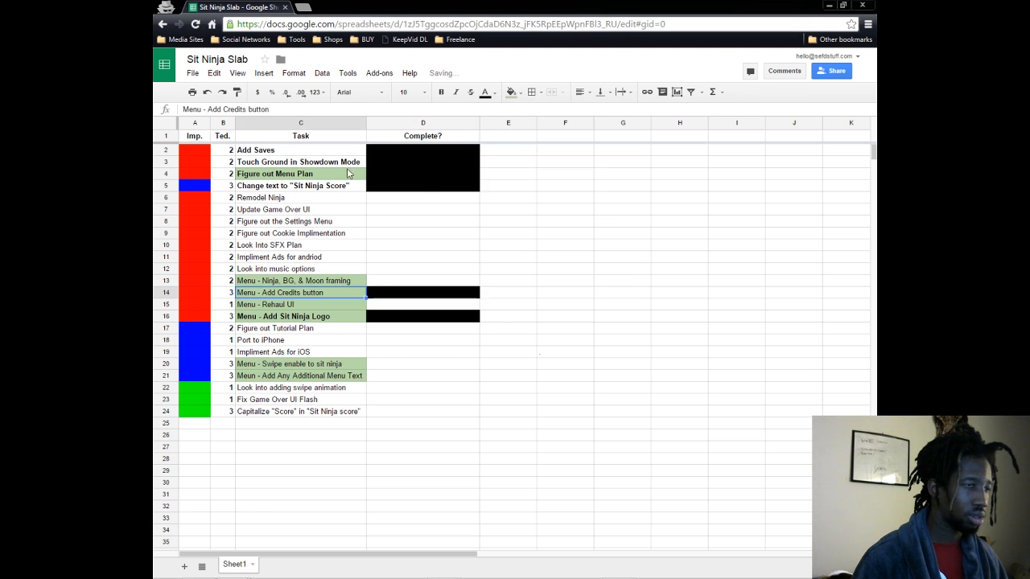
left_click(441, 92)
left_click(571, 279)
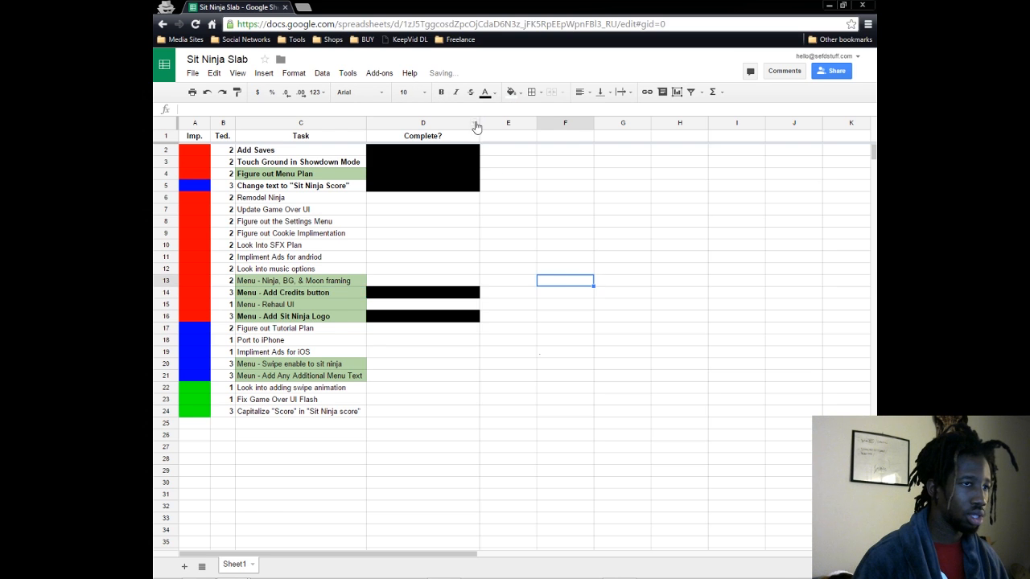
- Sort the sheet by the Complete? column so the finished tasks are grouped above the unfinished ones
left_click(473, 122)
left_click(506, 305)
left_click(569, 270)
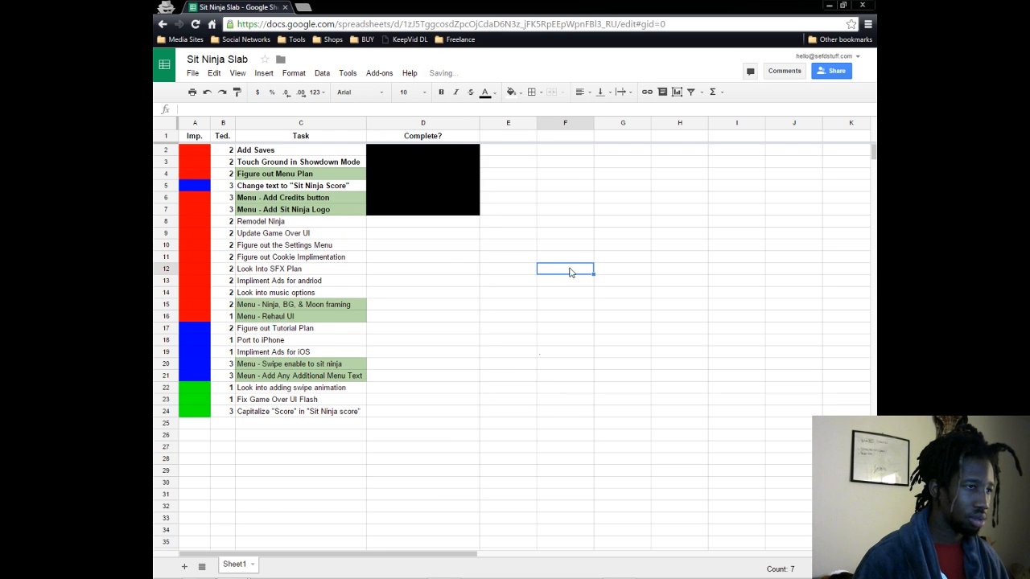